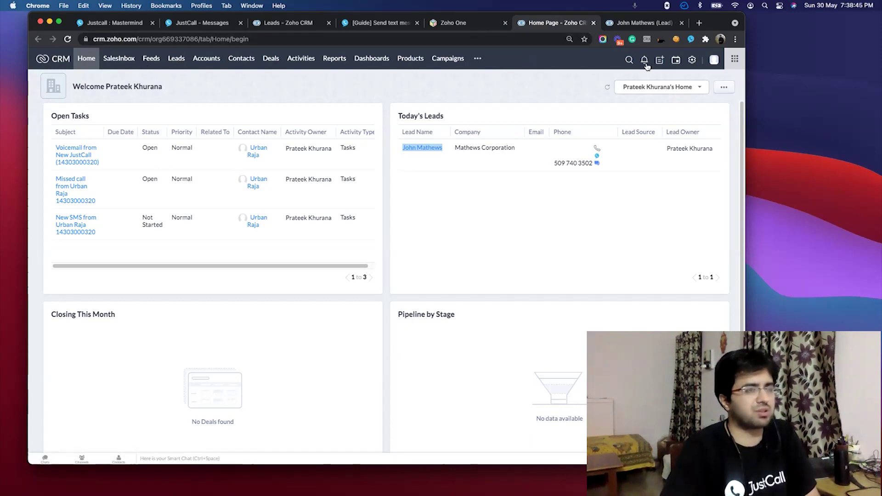
- Search Setup for 'workflow' and open the General follow up rule for Leads
left_click(692, 60)
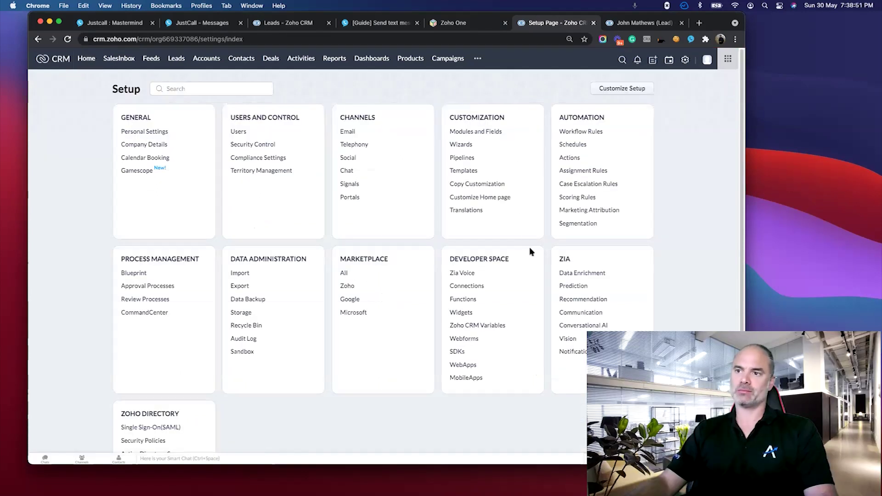
left_click(211, 89)
type("wor")
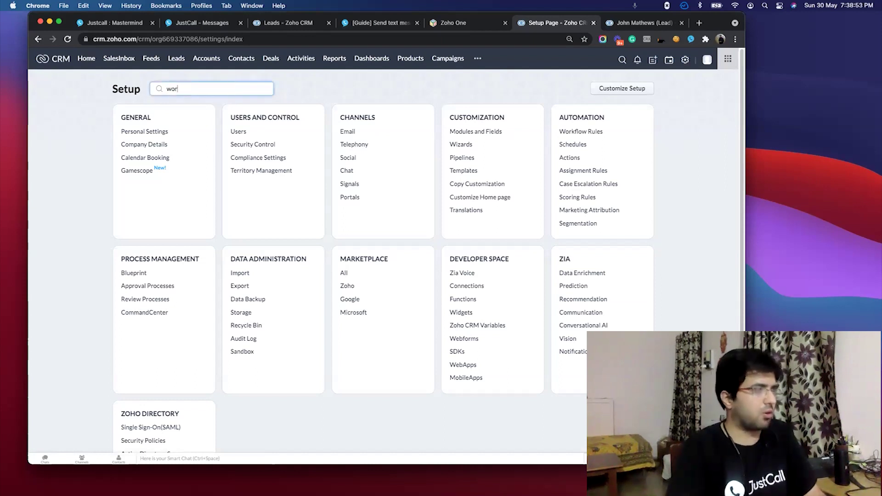
type("kflow")
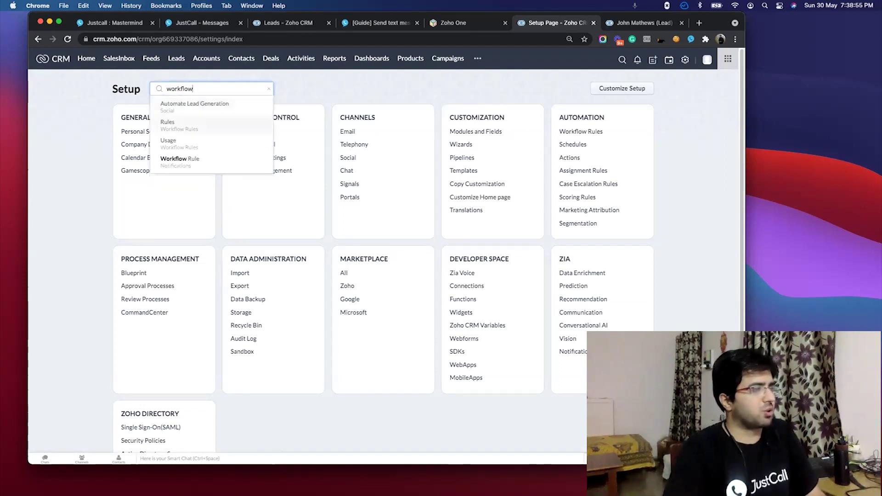
key("Return")
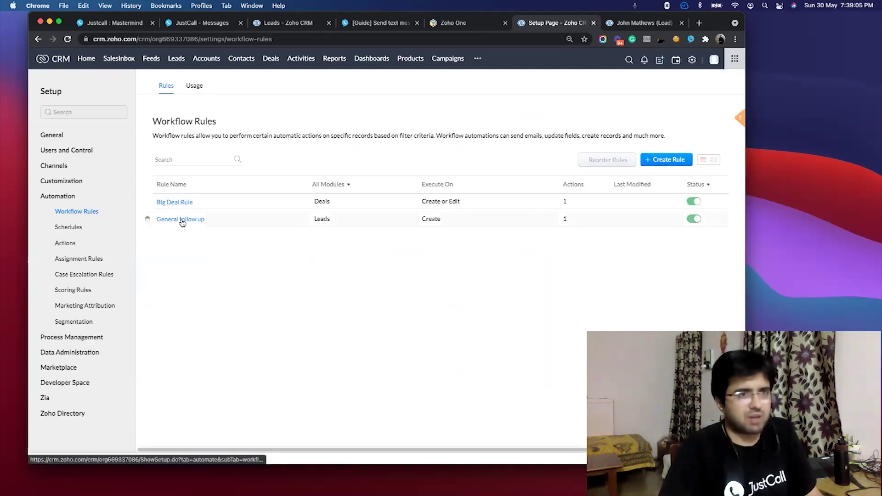
mouse_move(181, 223)
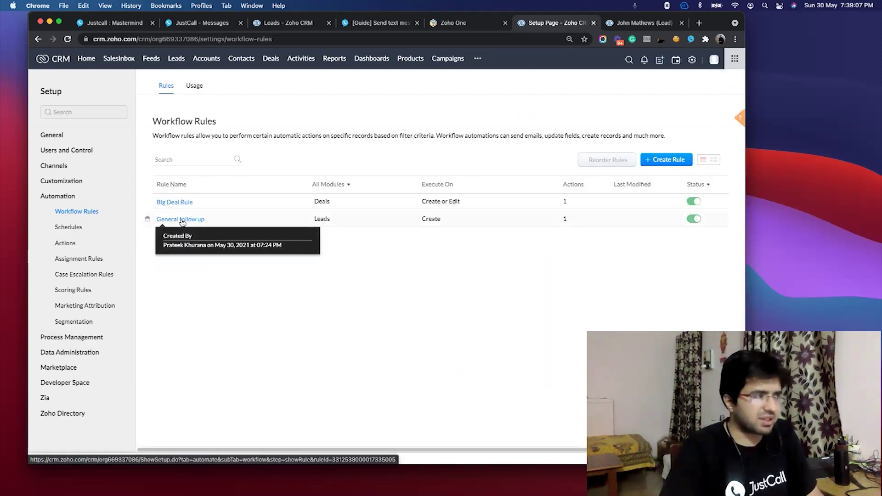
left_click(182, 220)
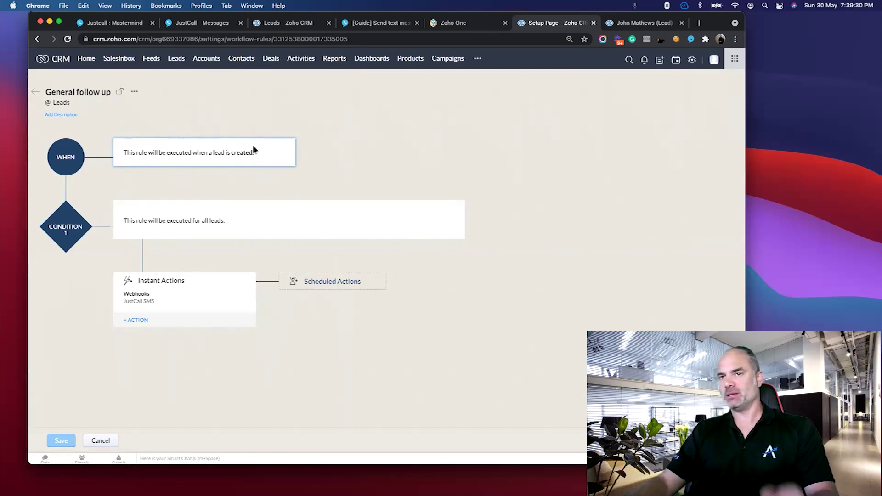
left_click(242, 161)
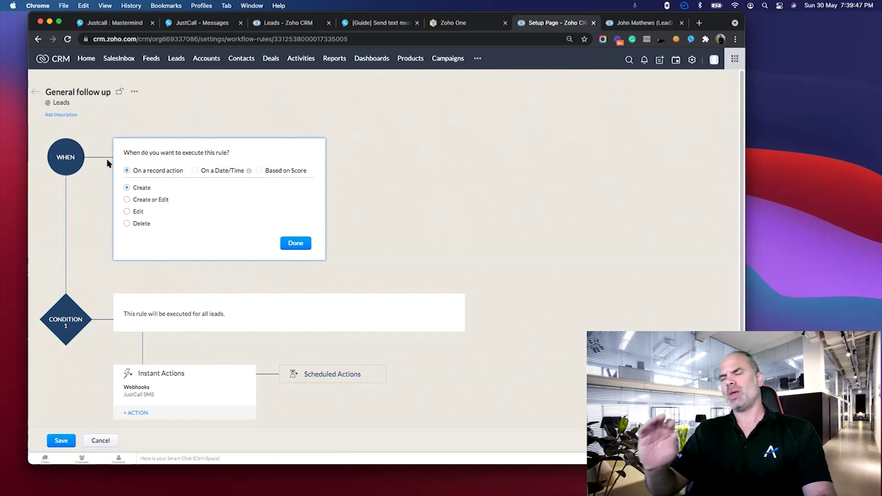
left_click(134, 92)
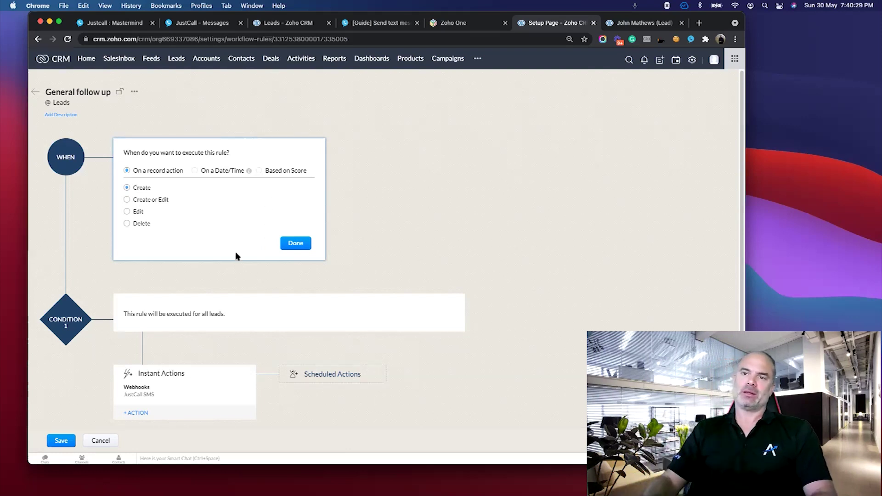
scroll(175, 275, "down", 1)
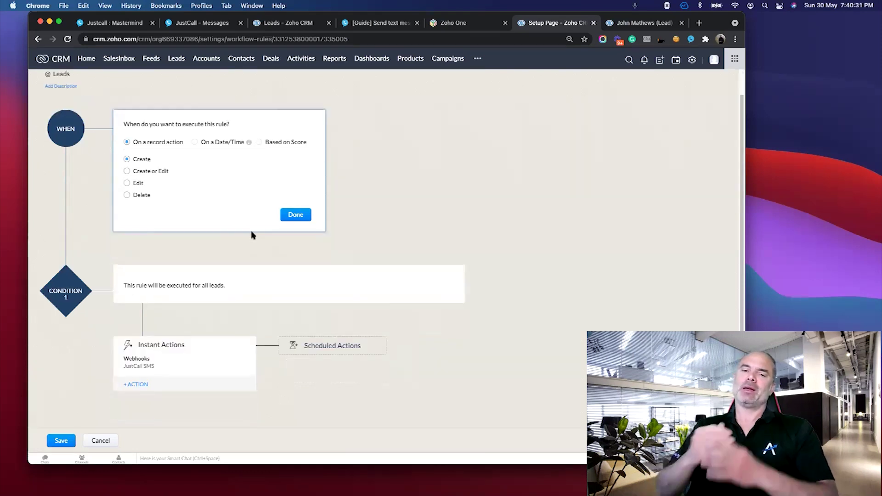
left_click(288, 215)
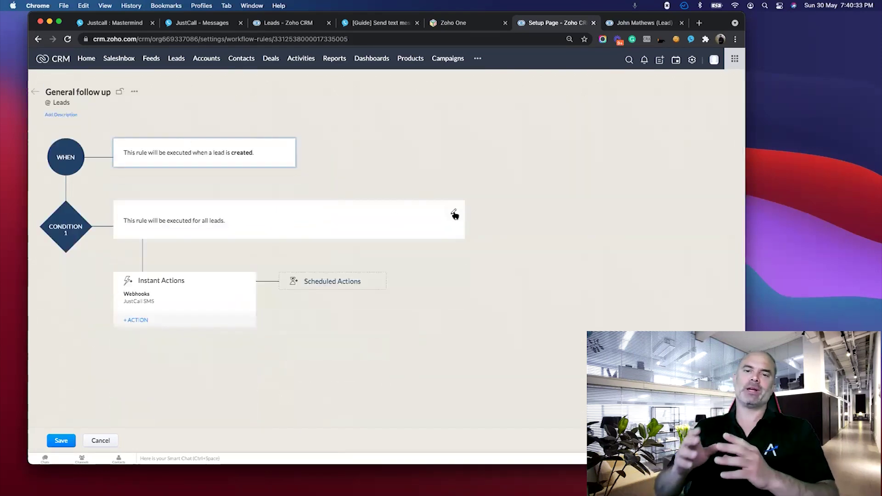
- Set the rule's Condition 1 to 'Leads matching certain conditions'
left_click(175, 233)
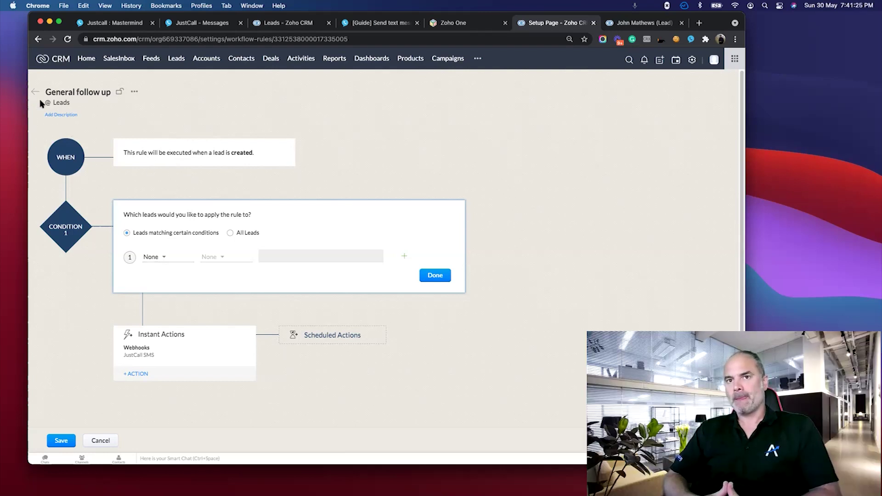
left_click_drag(56, 103, 97, 108)
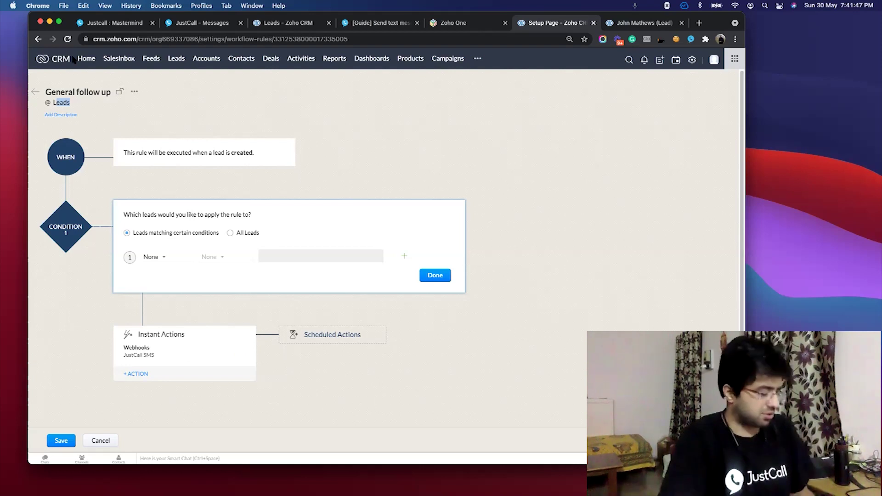
- Drop the unfinished condition and reset the rule's criteria to All Leads
left_click(60, 23)
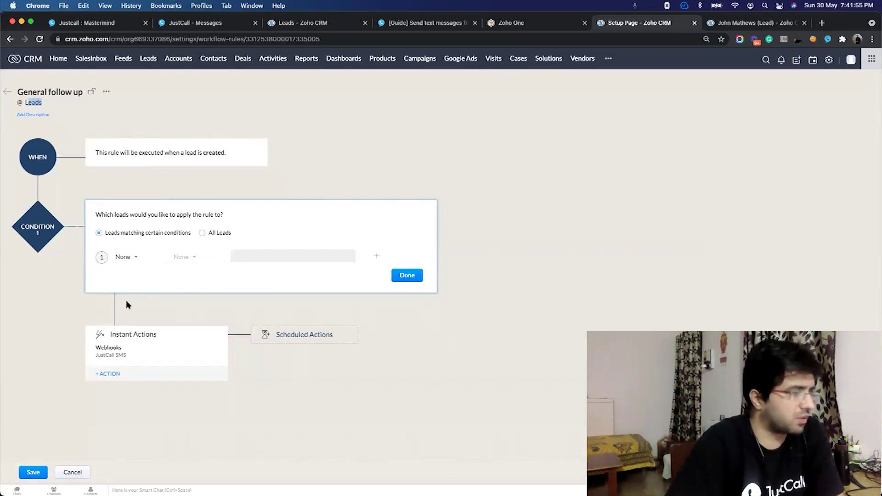
left_click(131, 263)
scroll(154, 344, "down", 5)
scroll(156, 349, "down", 5)
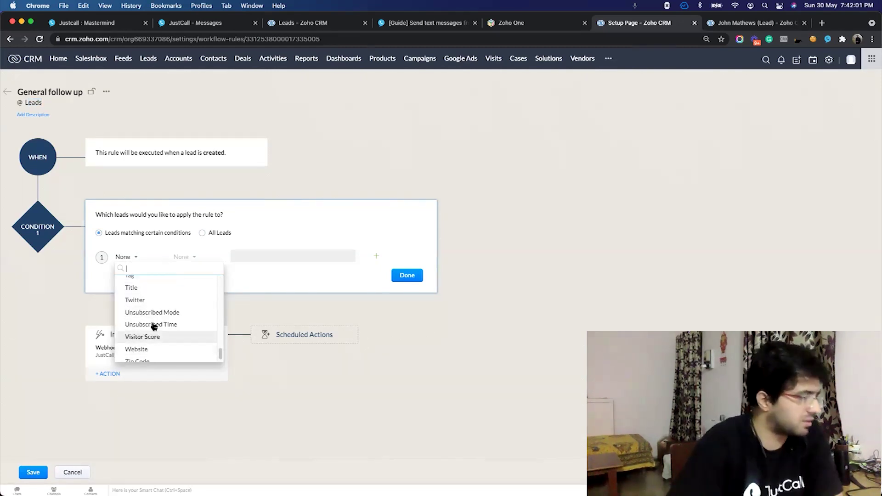
left_click(404, 274)
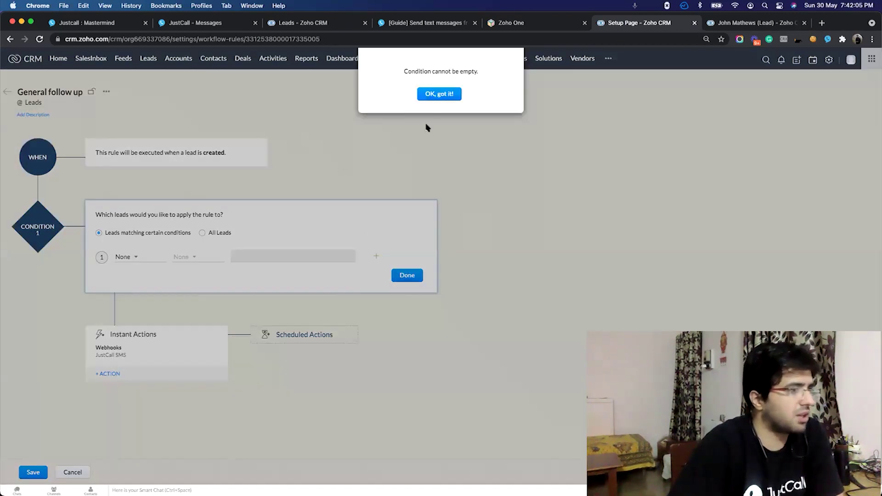
left_click(439, 94)
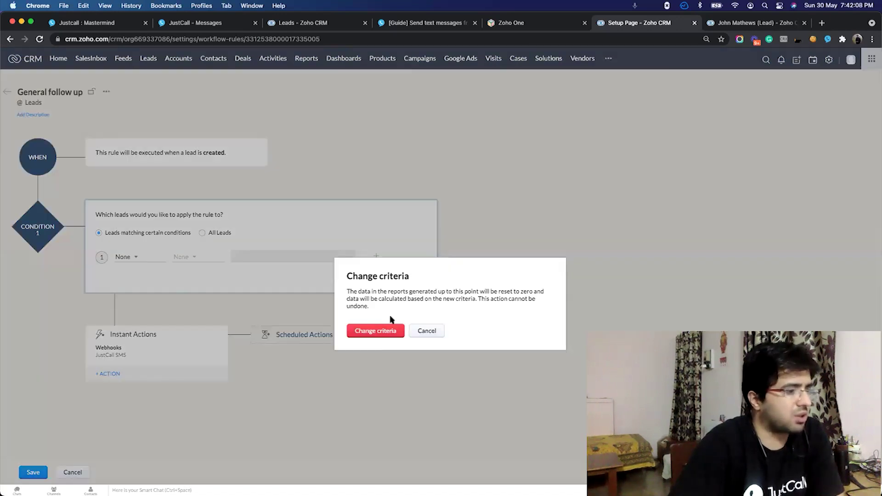
left_click(406, 275)
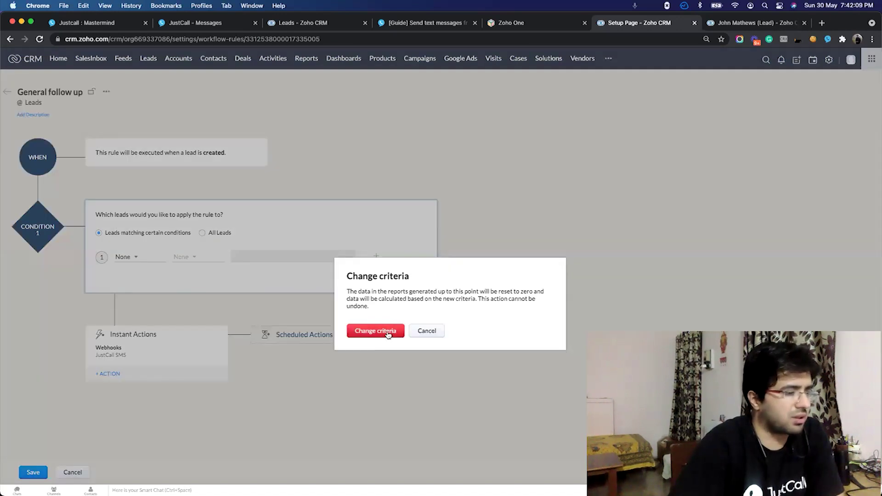
left_click(385, 331)
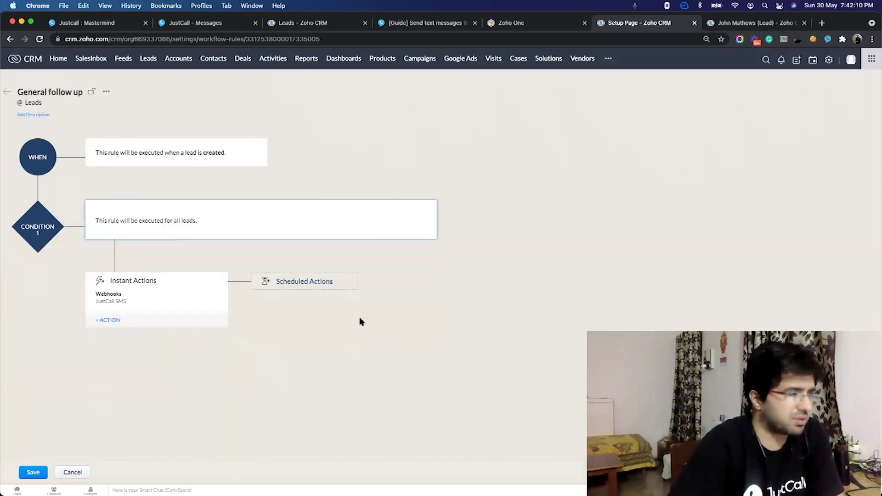
- Rename the JustCall SMS webhook, typing 'Send text to newly' as its name
left_click(113, 302)
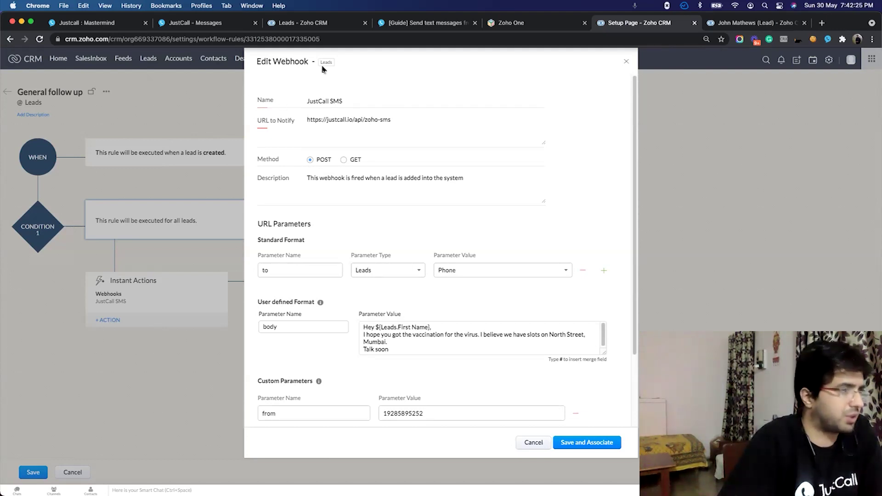
left_click_drag(365, 100, 282, 102)
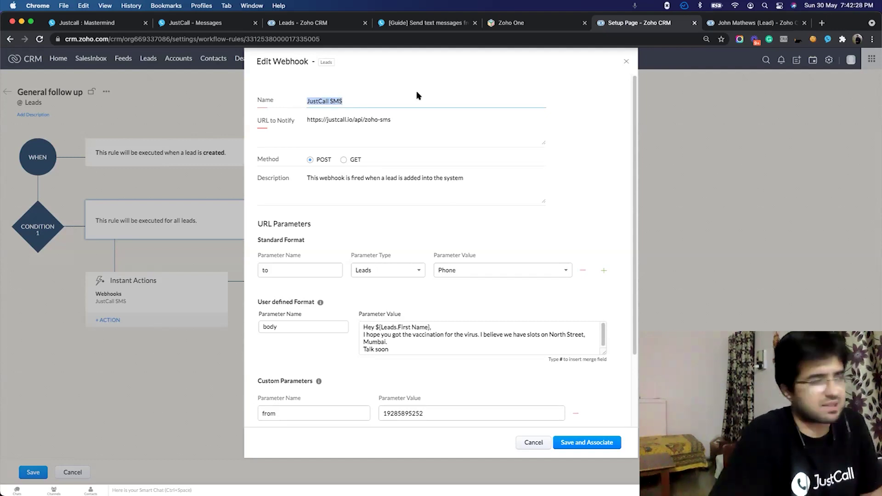
key("BackSpace")
type("Send text to newly added leads")
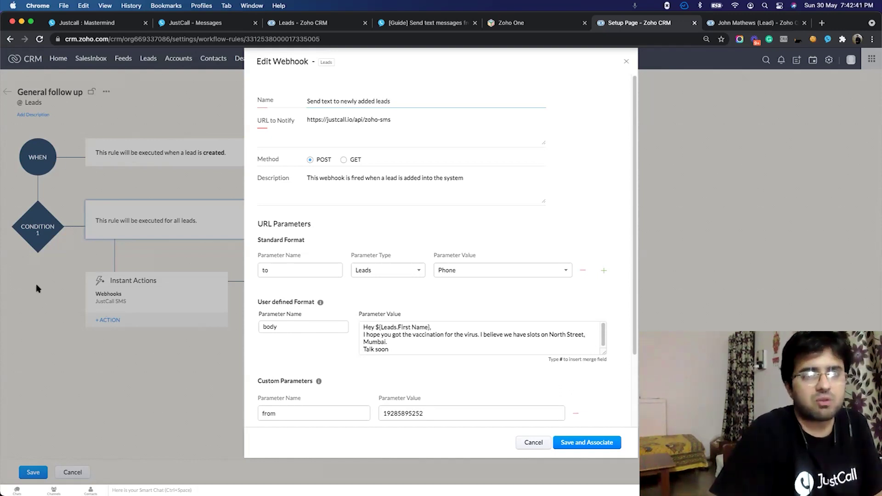
- Review the webhook's notify URL and 'to' parameter, then bring up the JustCall sending-texts guide
left_click(419, 117)
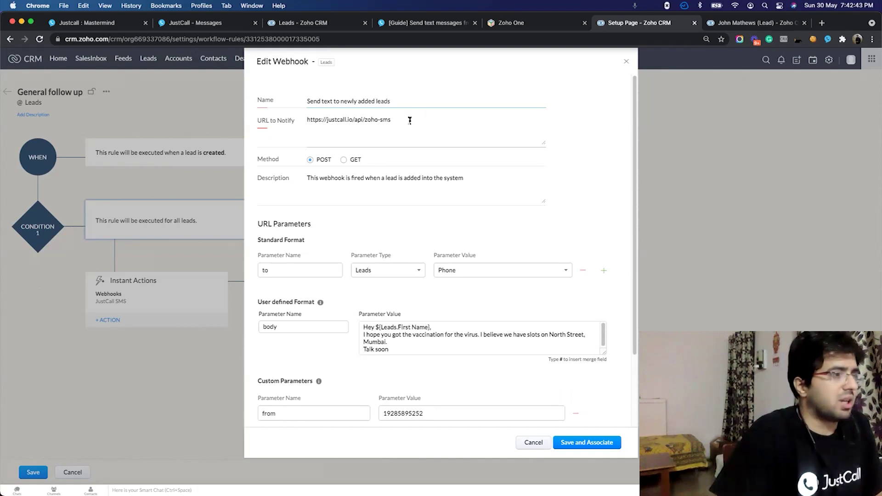
key("super+a")
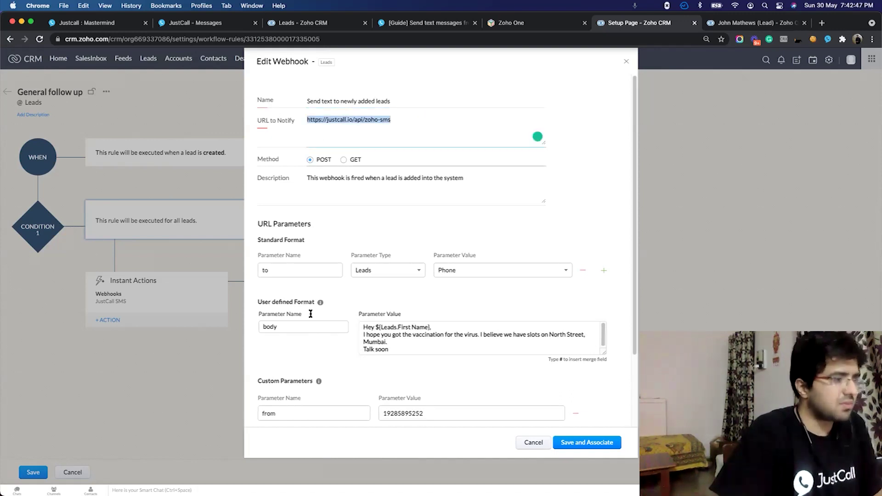
left_click(278, 270)
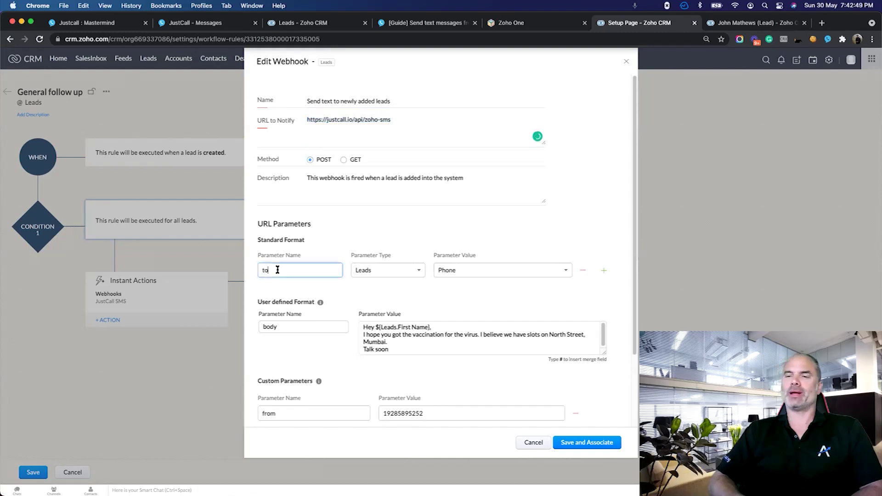
triple_click(317, 116)
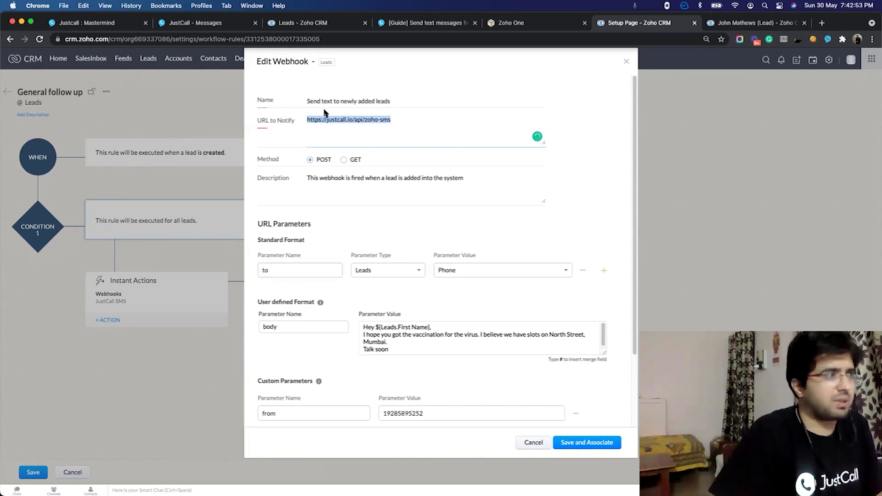
key("super+f")
left_click(452, 23)
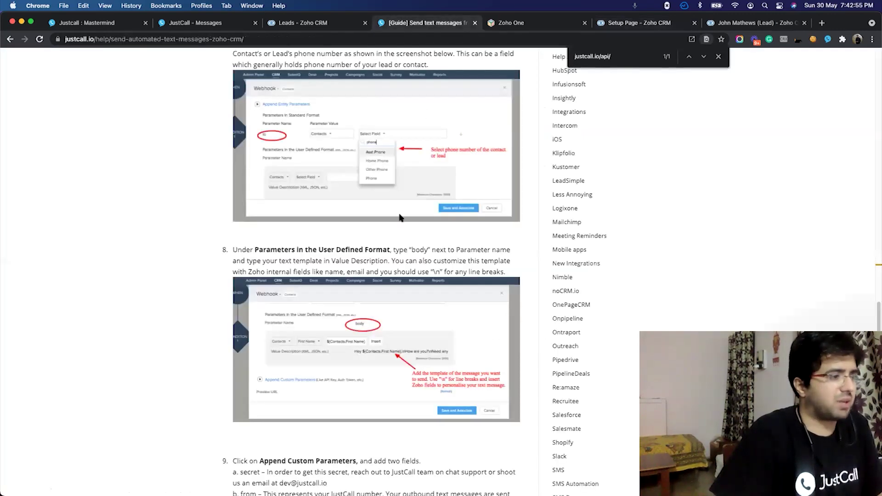
- Read the guide's step 6 webhook URL and close the find bar
scroll(314, 206, "up", 6)
scroll(314, 207, "up", 3)
triple_click(274, 179)
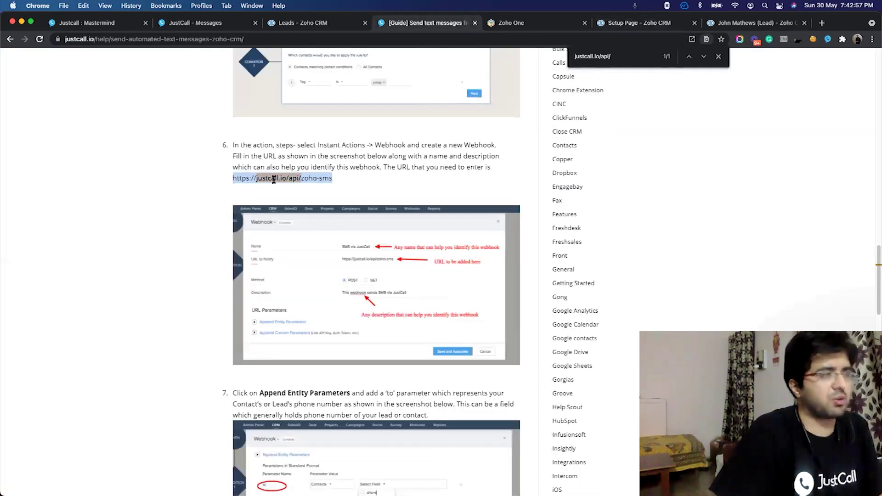
scroll(275, 163, "up", 4)
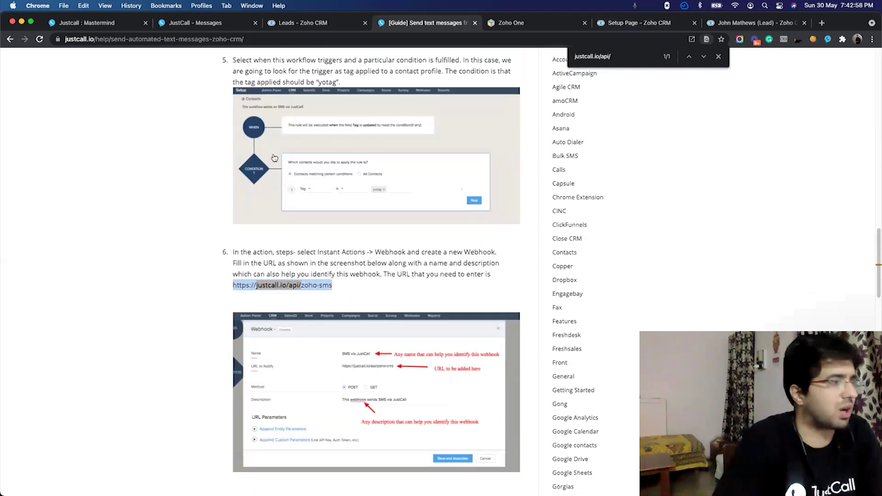
scroll(275, 161, "up", 3)
scroll(367, 67, "up", 1)
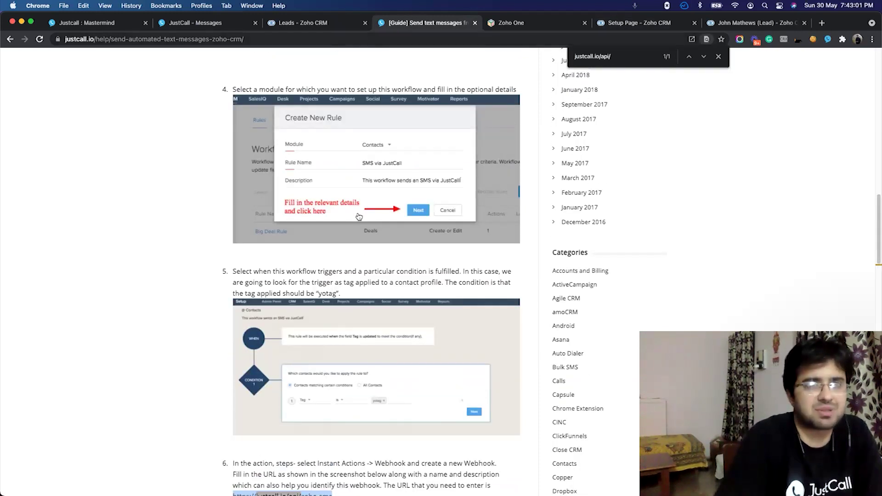
scroll(359, 217, "down", 2)
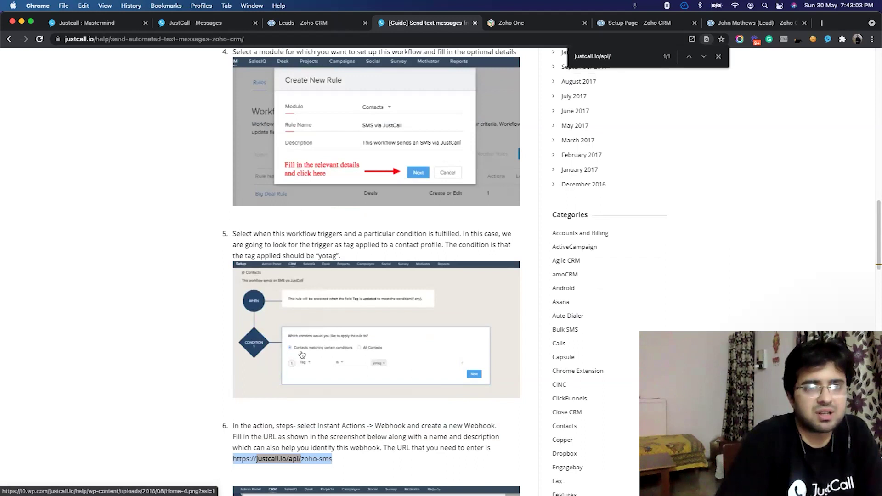
scroll(303, 353, "down", 1)
scroll(302, 354, "up", 4)
scroll(307, 343, "down", 5)
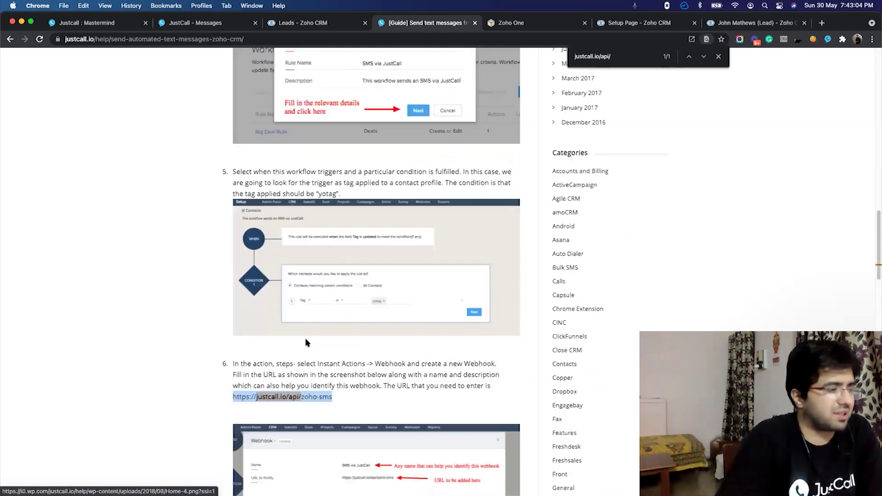
scroll(367, 229, "down", 8)
key("Escape")
- Check the other tabs, then return to the Zoho CRM webhook editor
left_click(303, 22)
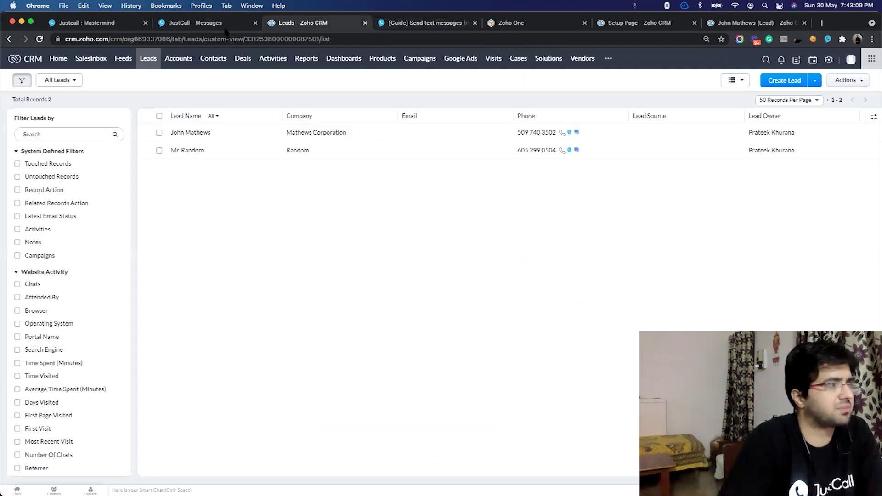
left_click(222, 26)
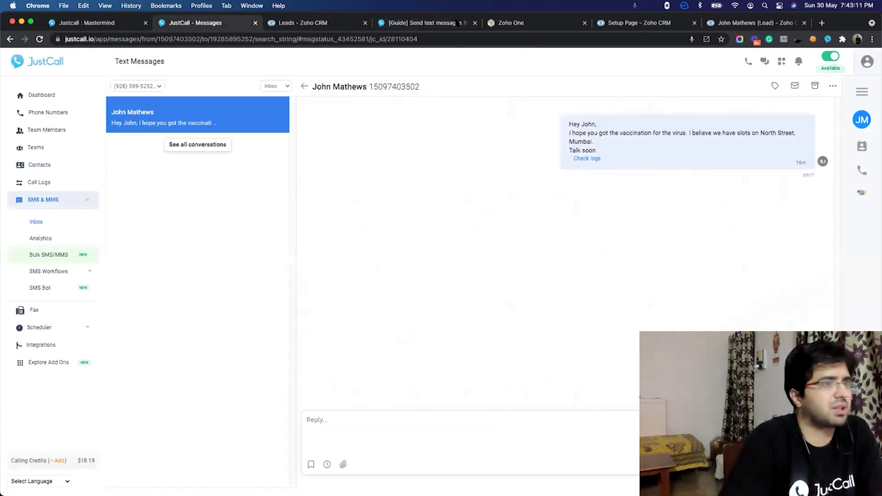
left_click(751, 27)
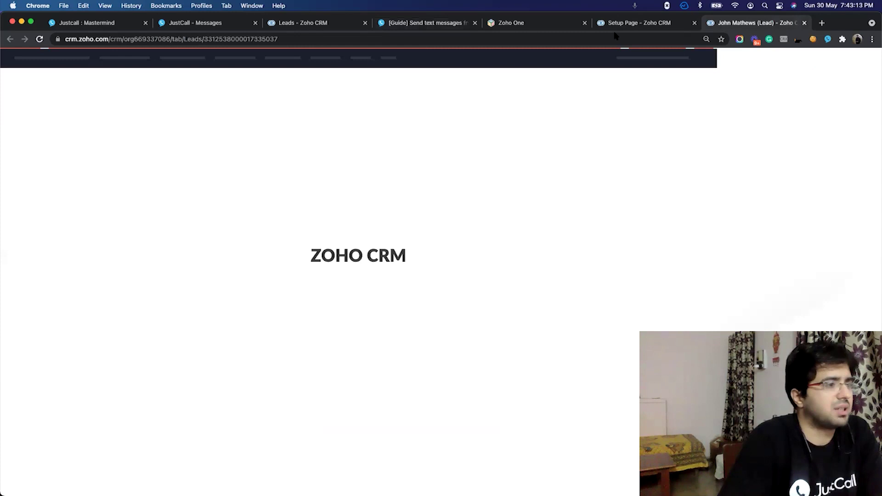
left_click(671, 27)
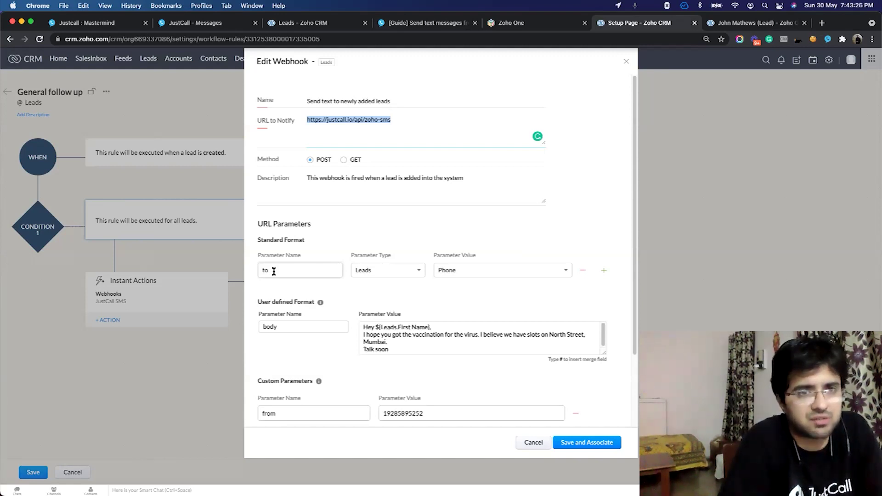
- Keep the 'to' parameter named 'to' with the lead's Phone as its value
left_click(500, 272)
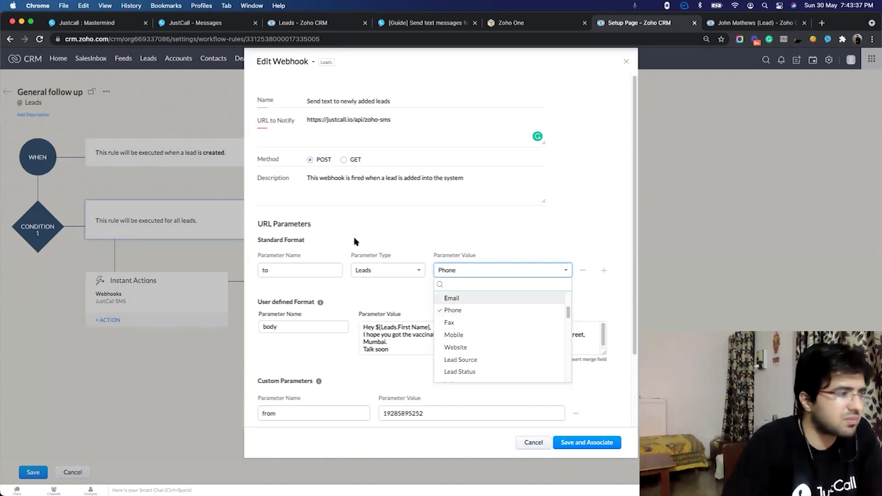
left_click(277, 272)
double_click(262, 271)
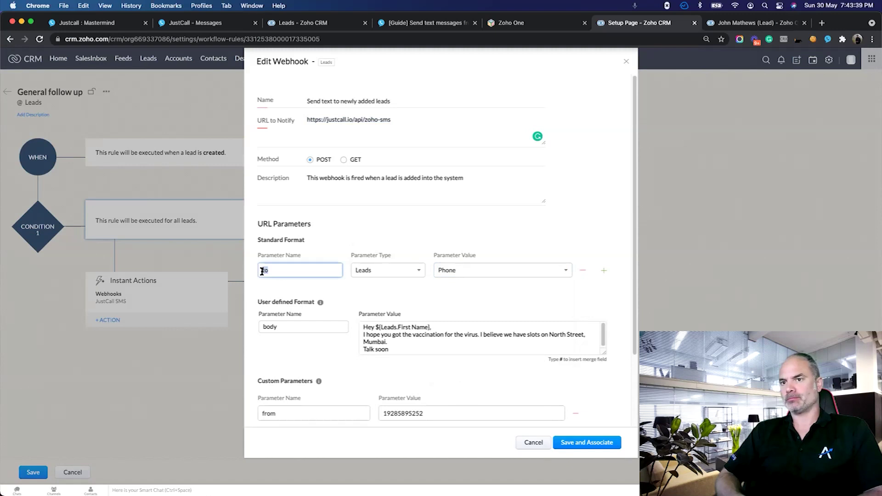
type("to")
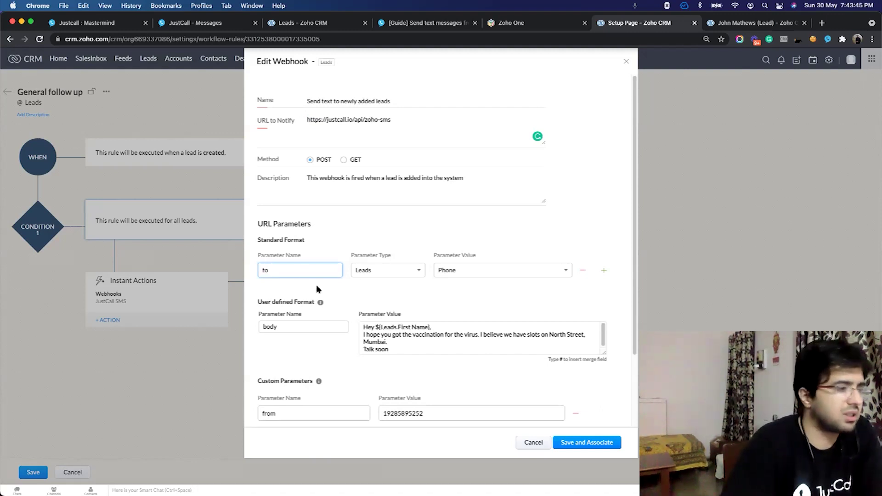
left_click(479, 272)
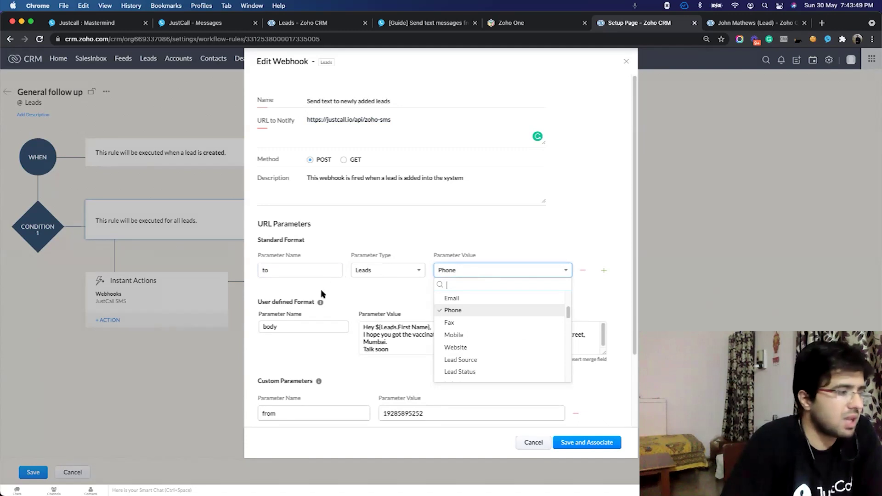
left_click(288, 304)
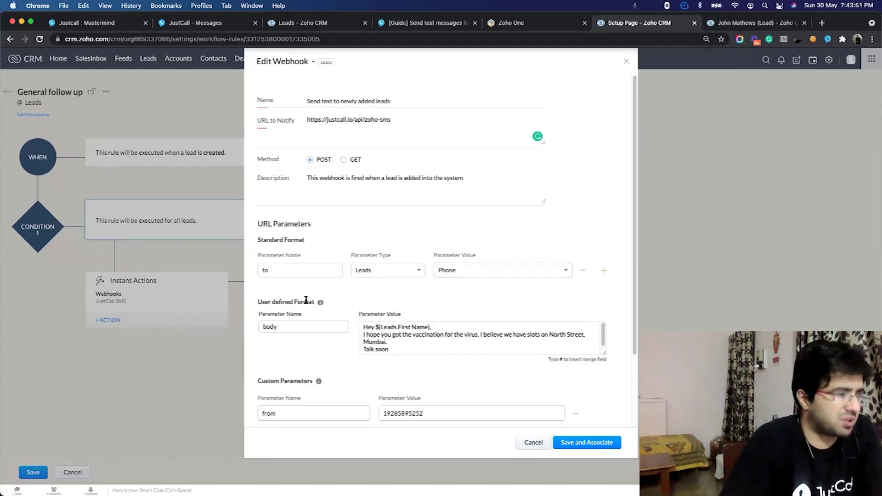
- In the SMS body, add '.' after 'virus' and type '#add'
left_click(310, 324)
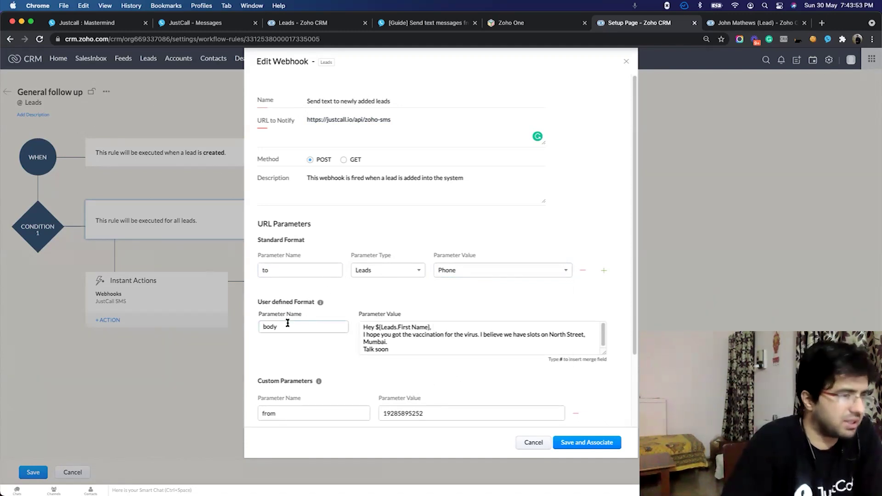
scroll(567, 321, "down", 3)
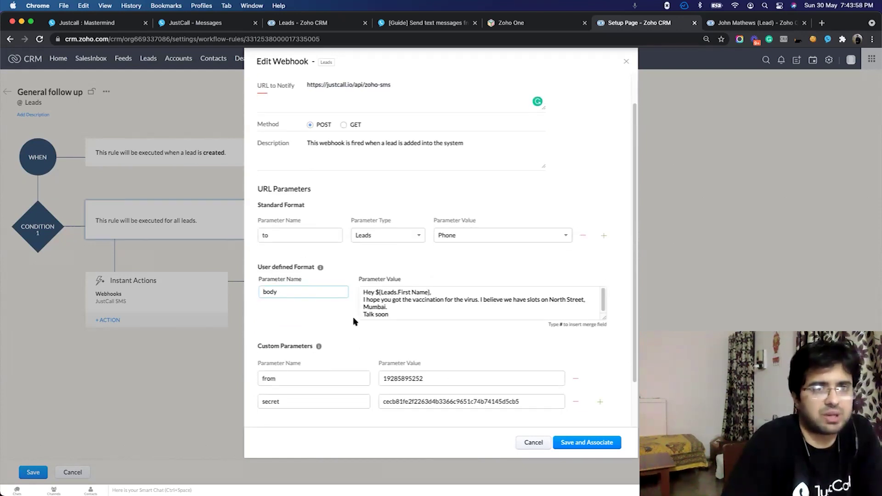
left_click_drag(255, 295, 405, 313)
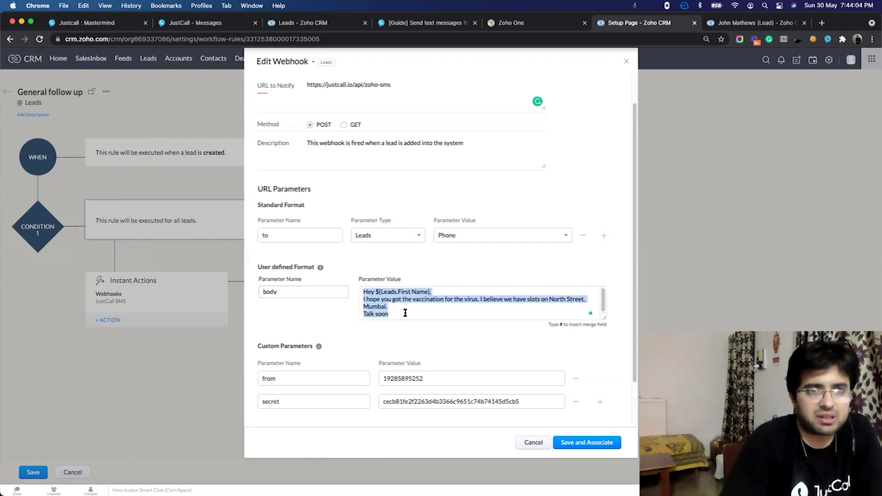
key("Right")
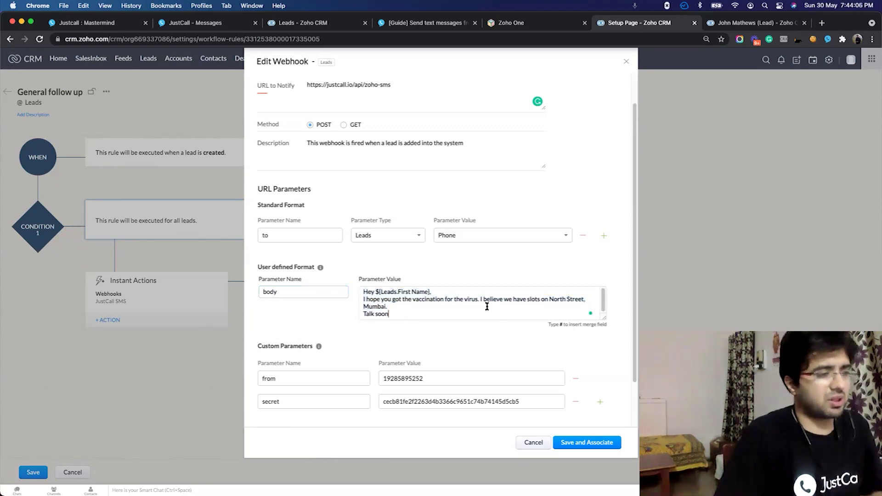
left_click(478, 299)
type(".")
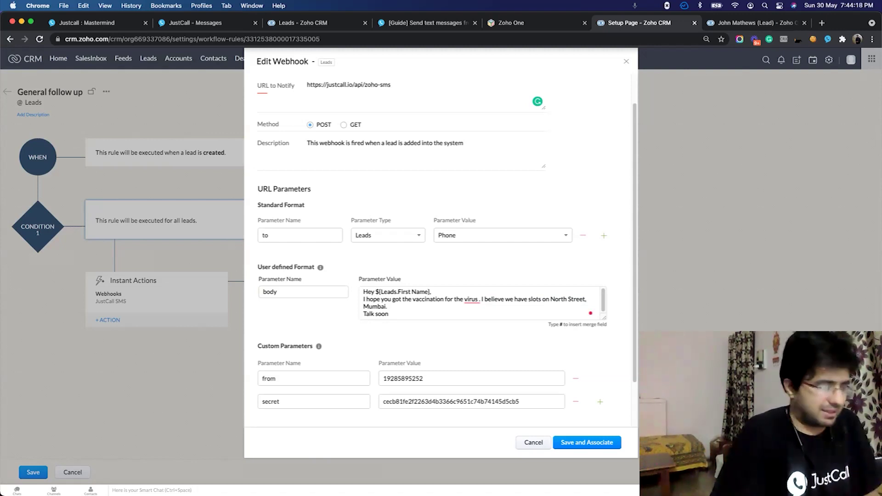
type("#")
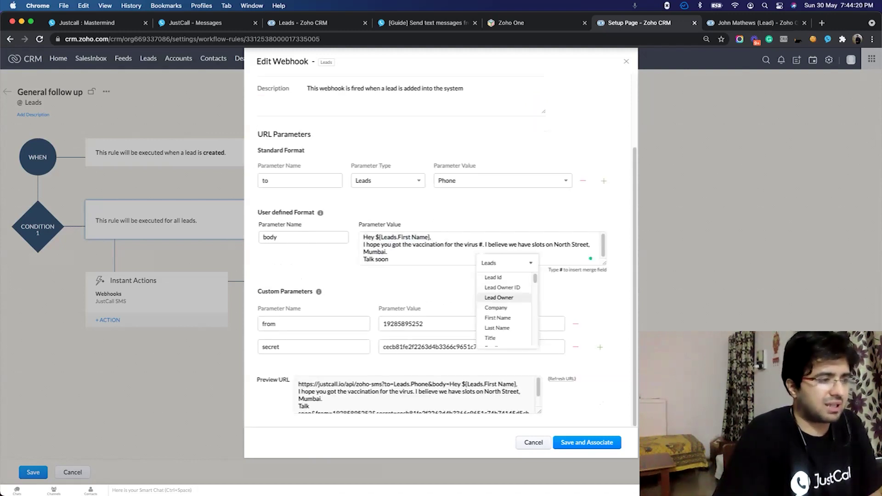
type("addres")
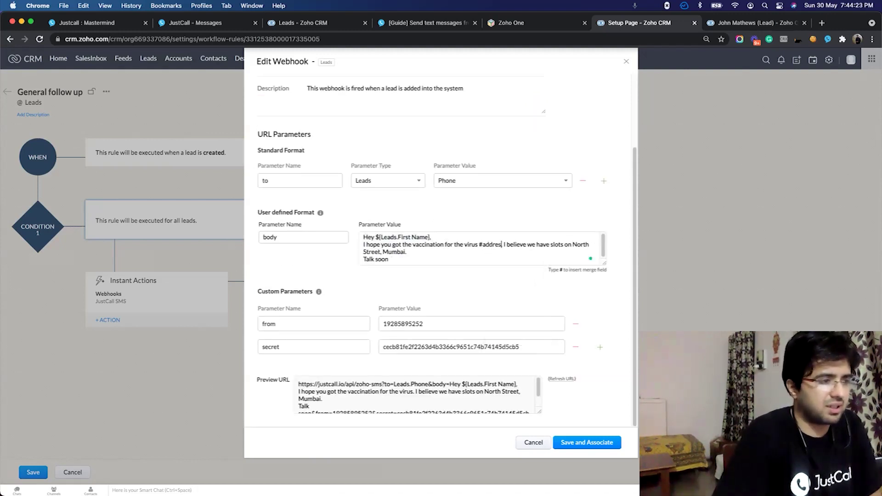
- Try '#' merge fields after 'virus', then close Edit Webhook without inserting one
key("BackSpace")
key("BackSpace")
key("BackSpace")
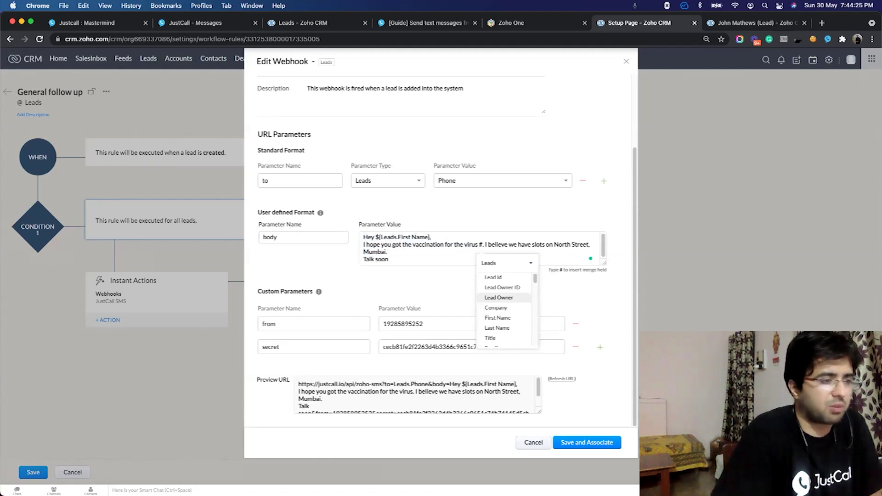
type("c")
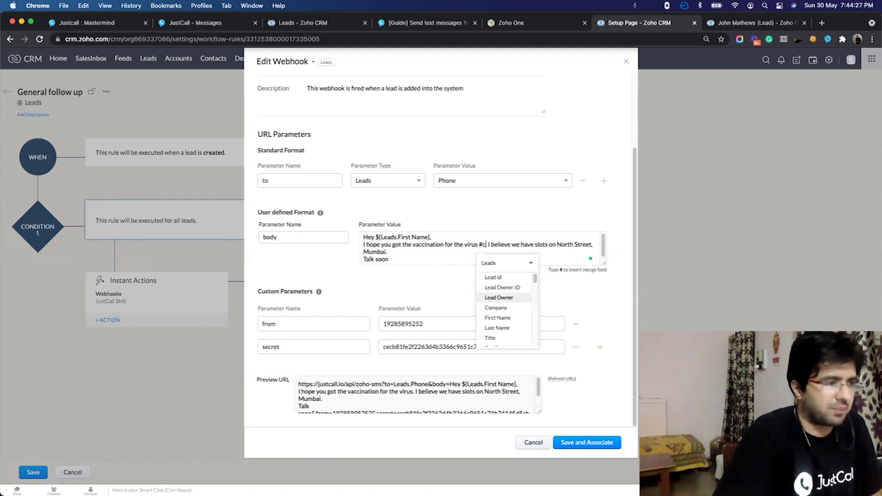
type("om")
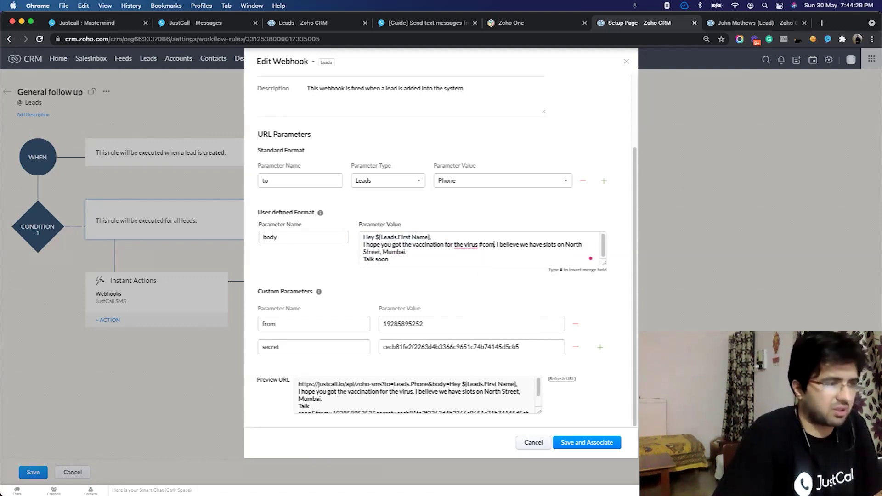
key("BackSpace")
key("BackSpace")
key("BackSpace")
key("BackSpace")
key("BackSpace")
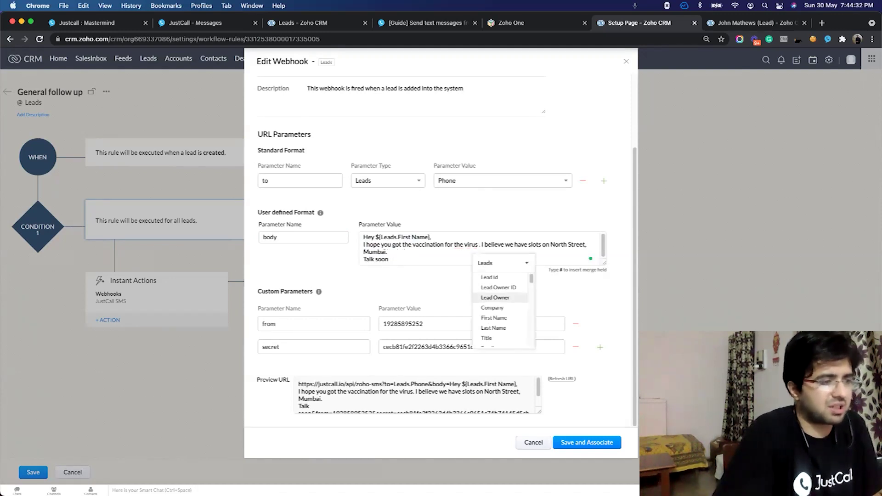
type("#")
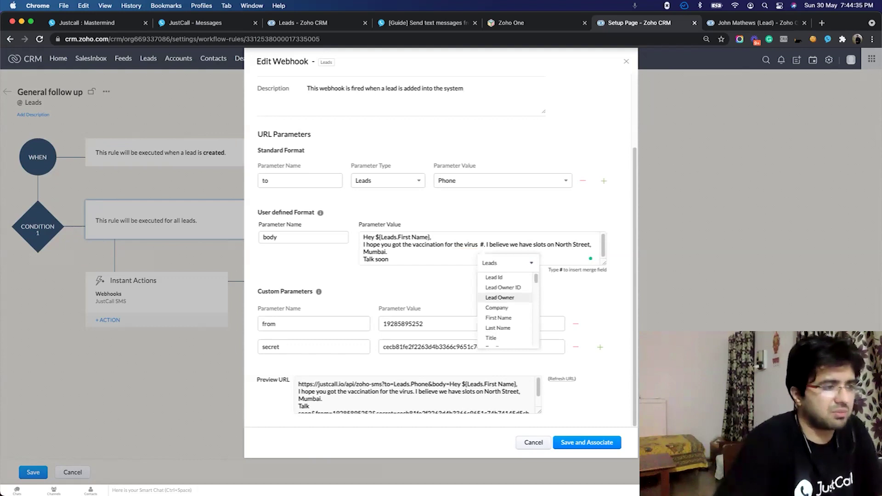
scroll(507, 306, "down", 3)
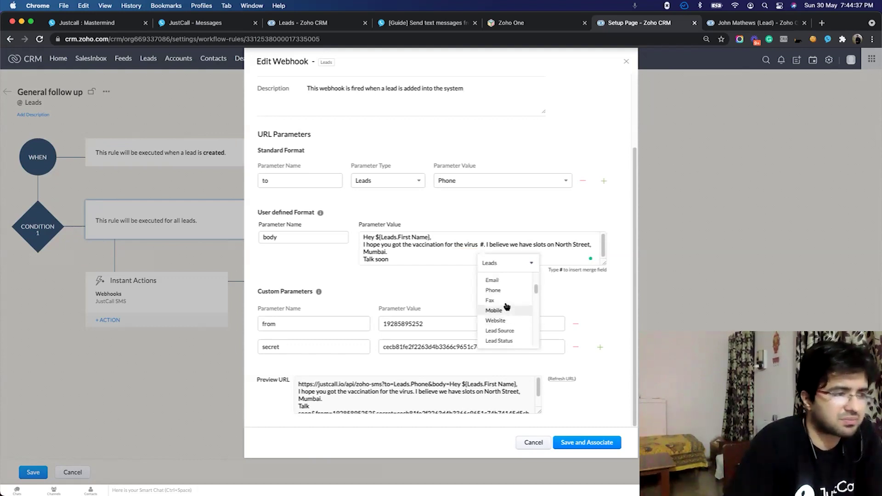
left_click(408, 269)
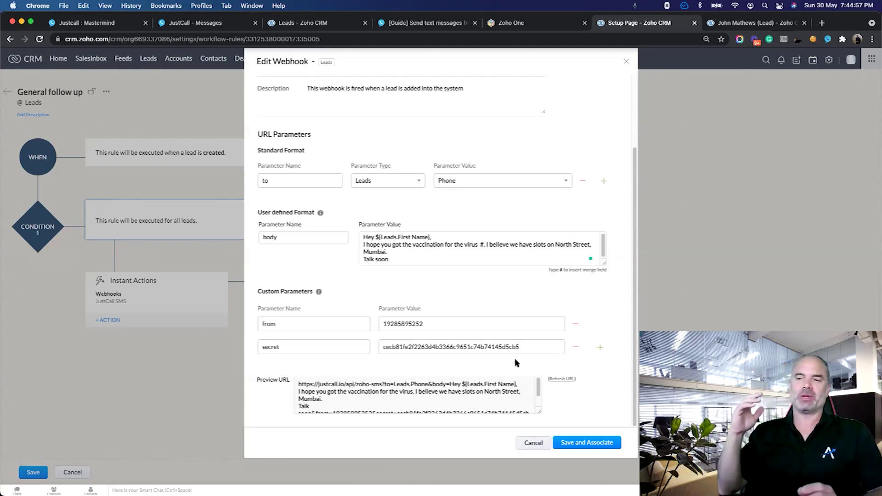
key("Escape")
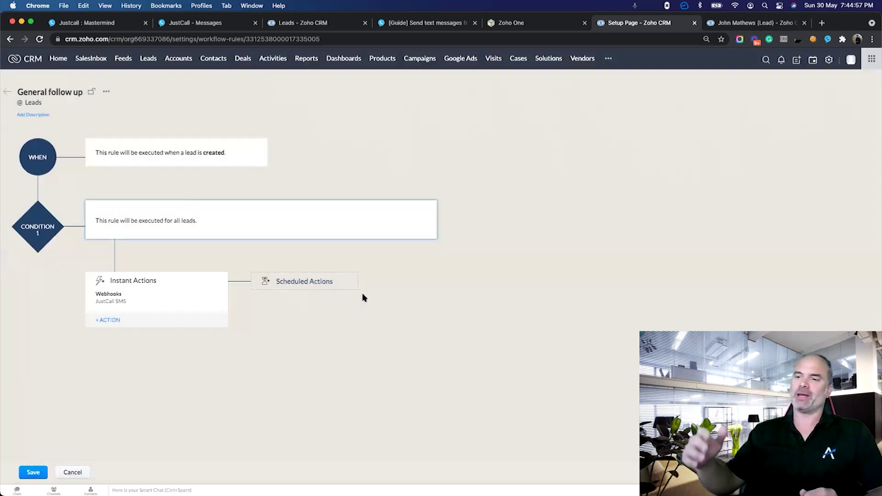
- Remove the JustCall SMS webhook action and start a new webhook instant action
left_click(211, 302)
left_click(152, 360)
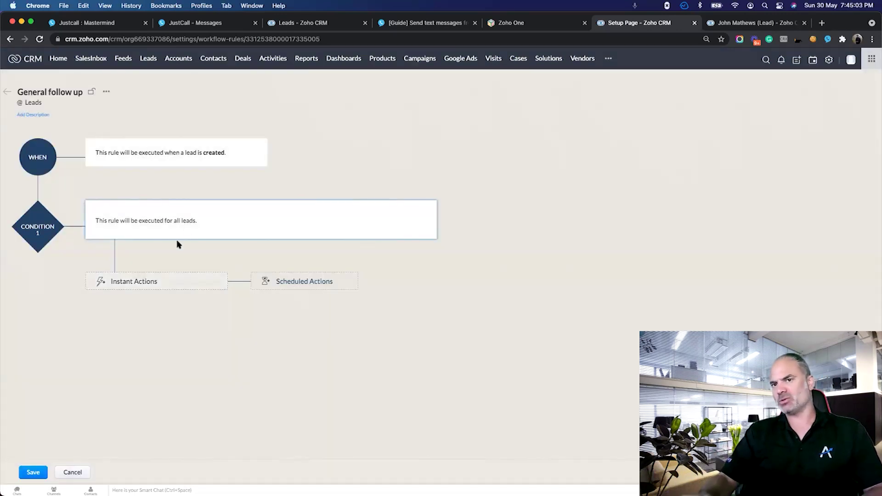
left_click(147, 283)
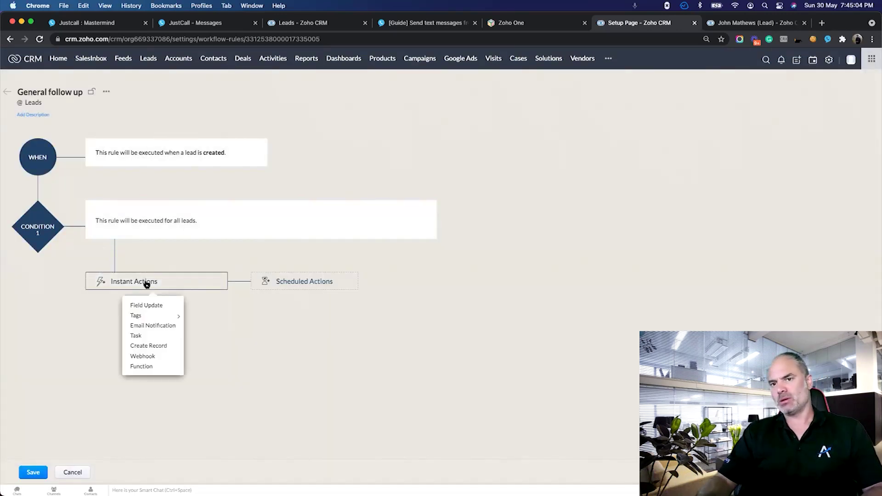
left_click(145, 357)
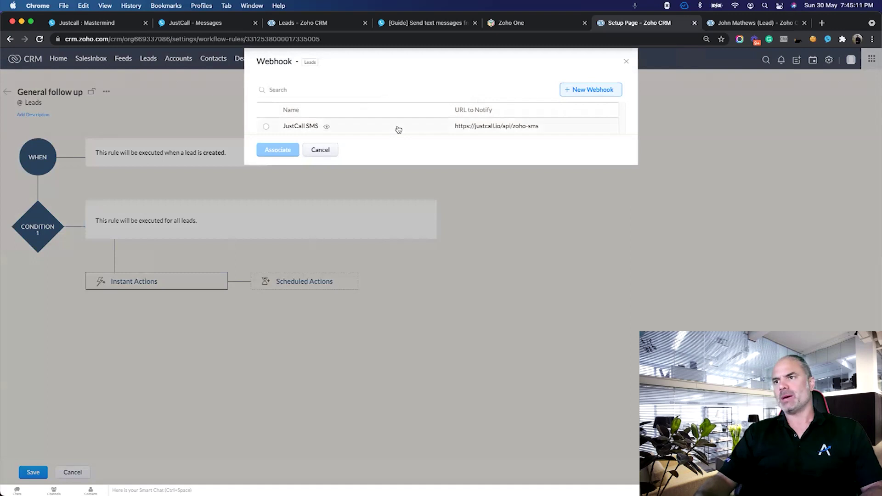
left_click(580, 91)
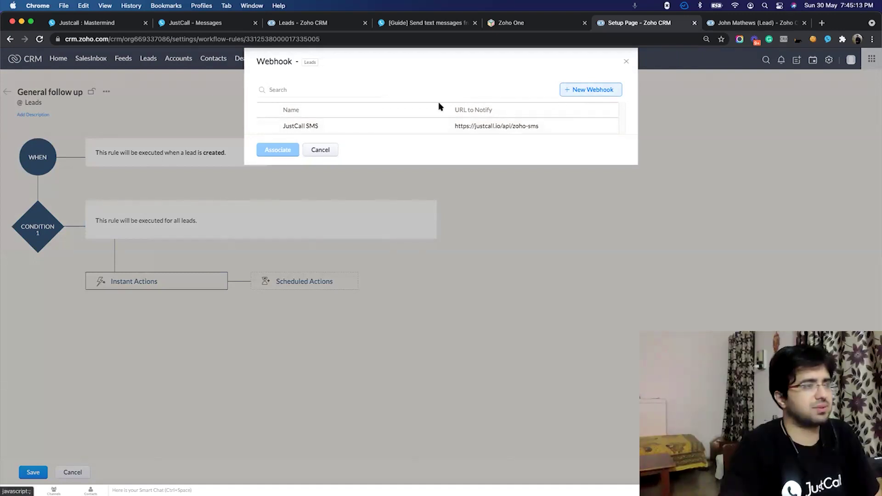
- Name the new webhook 'Send SMS to newly created leads (optional)'
left_click(341, 98)
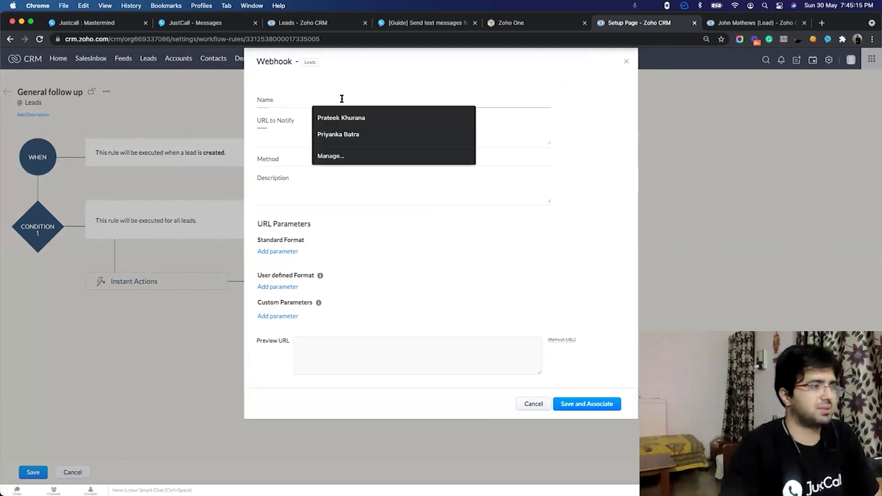
type("Send")
type("SMS")
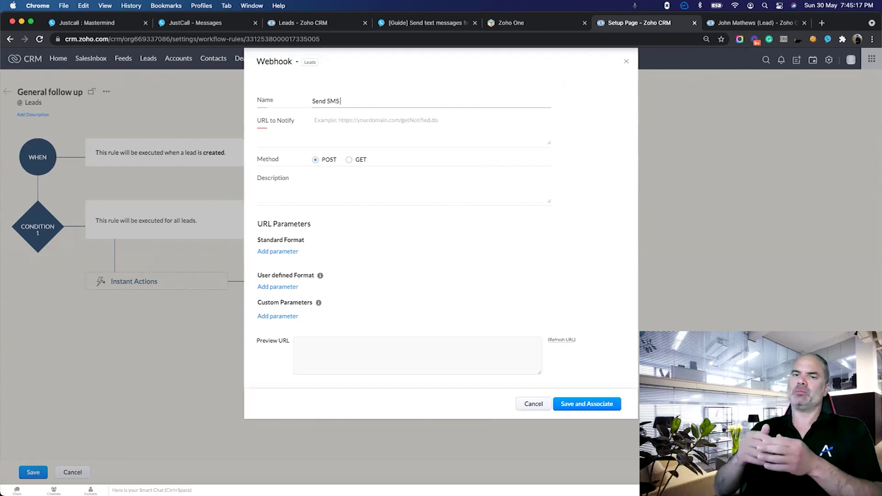
key("super+a")
key("BackSpace")
type("Send SMS to newly created leads")
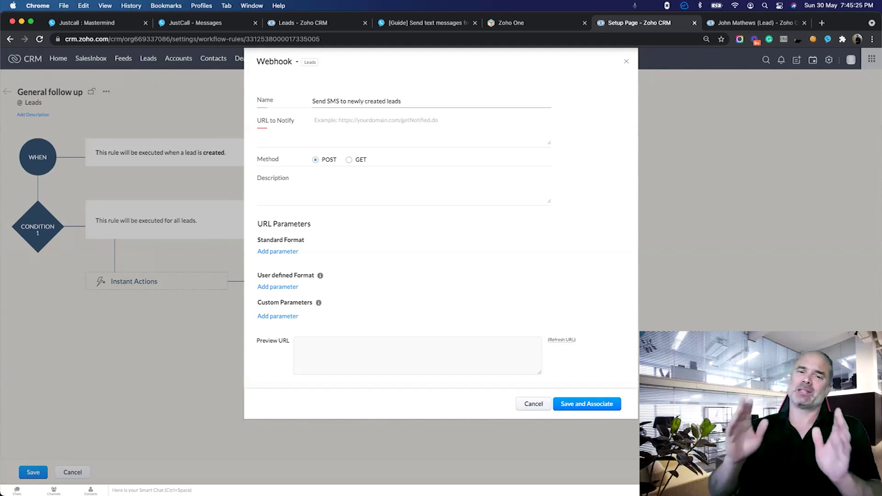
type(" (opt")
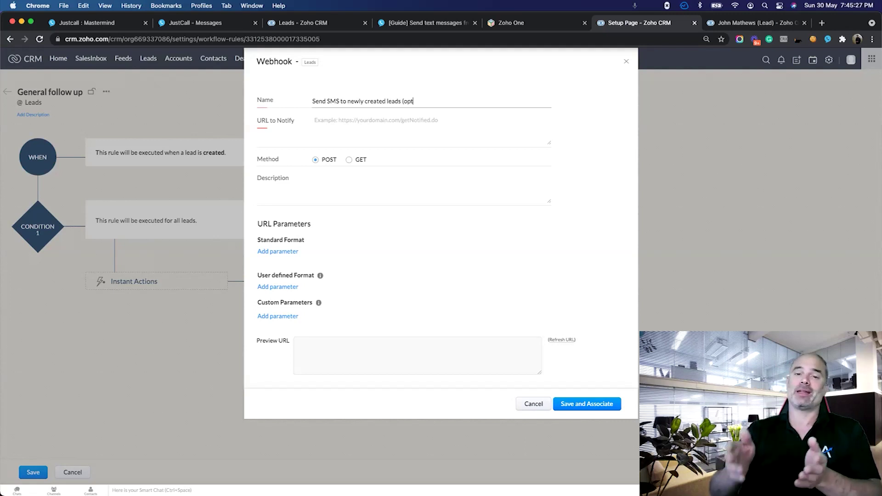
type("ional)")
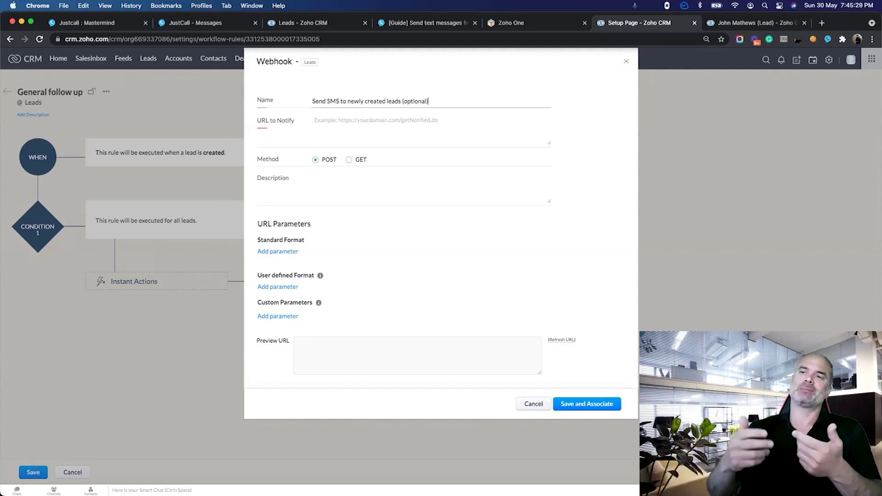
left_click(313, 121)
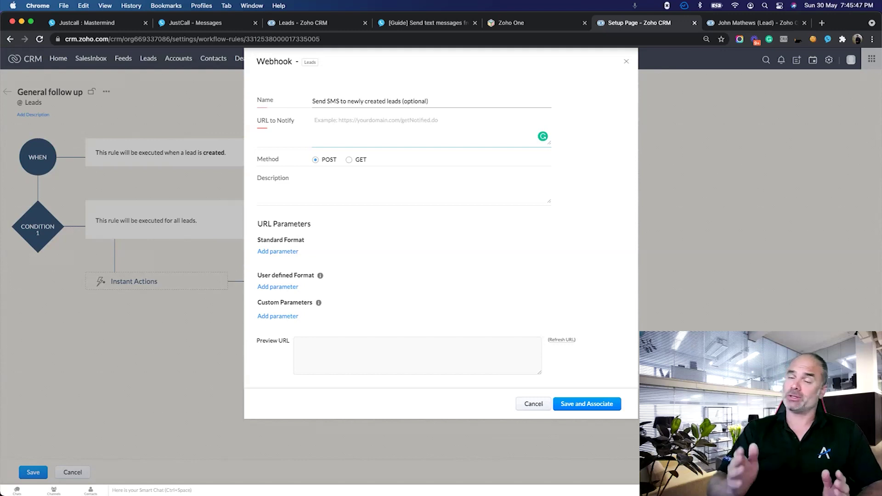
key("super+f")
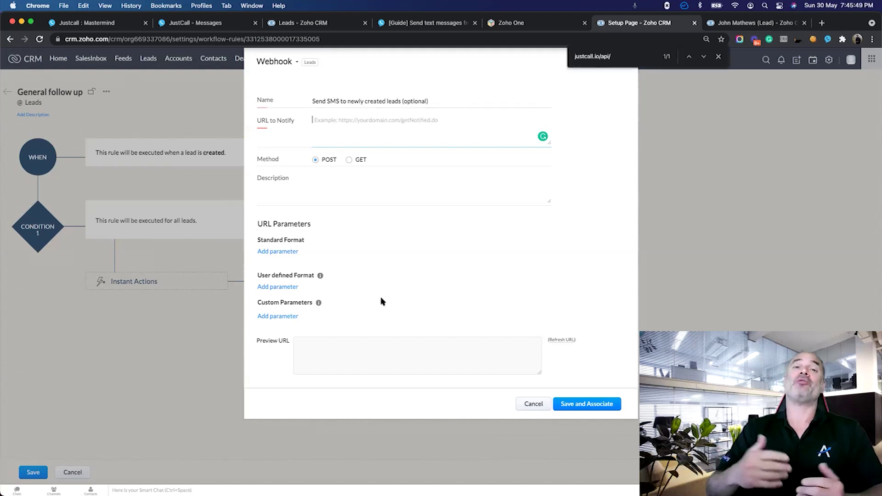
key("super+4")
left_click_drag(333, 153, 231, 156)
key("super+c")
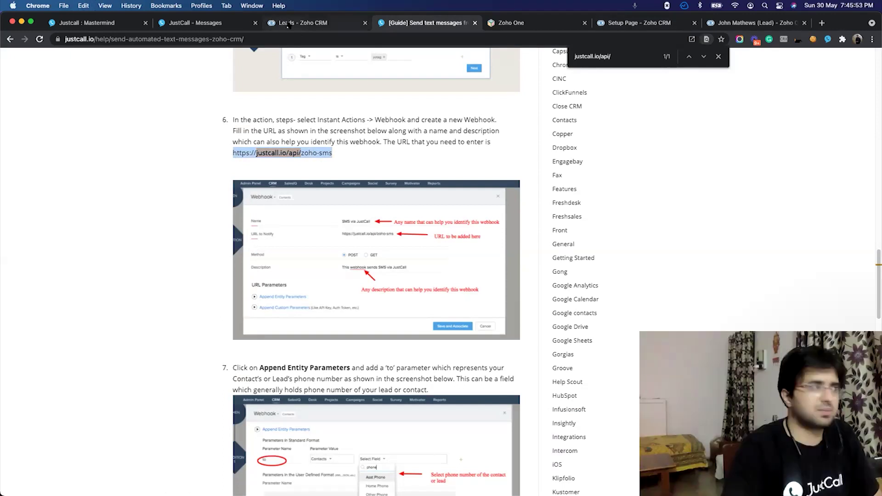
key("Escape")
key("super+3")
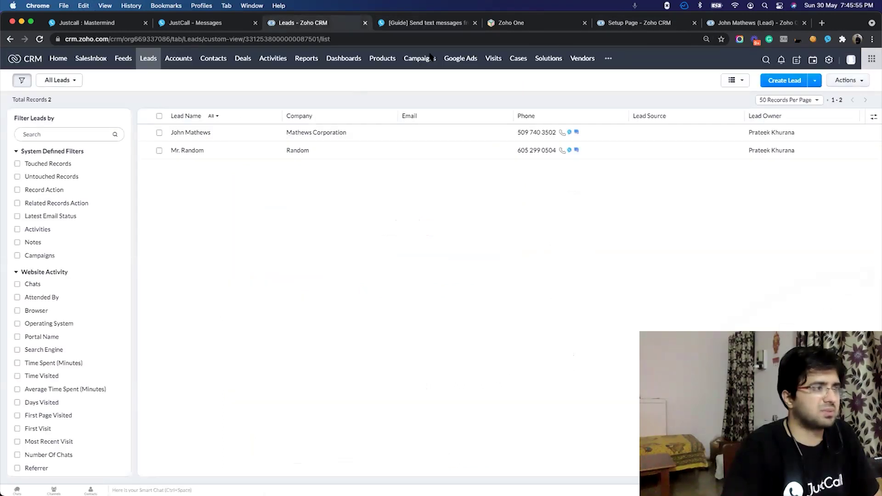
key("super+6")
left_click(355, 124)
key("super+v")
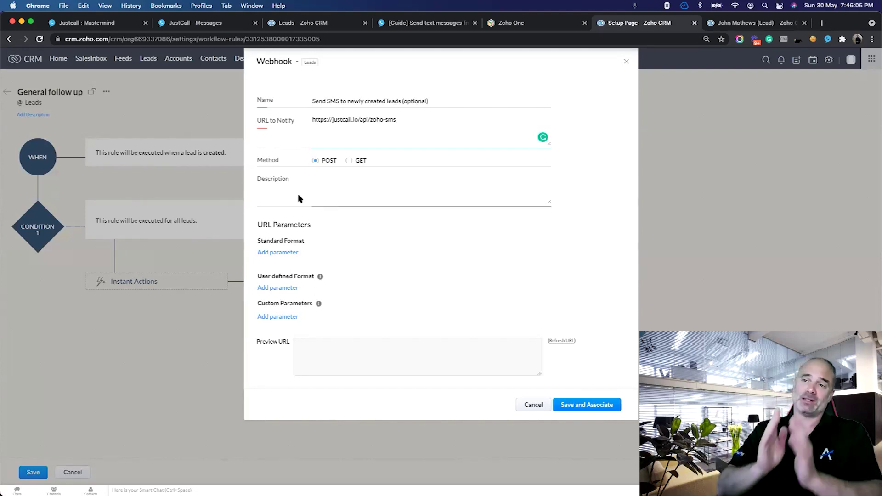
left_click(323, 184)
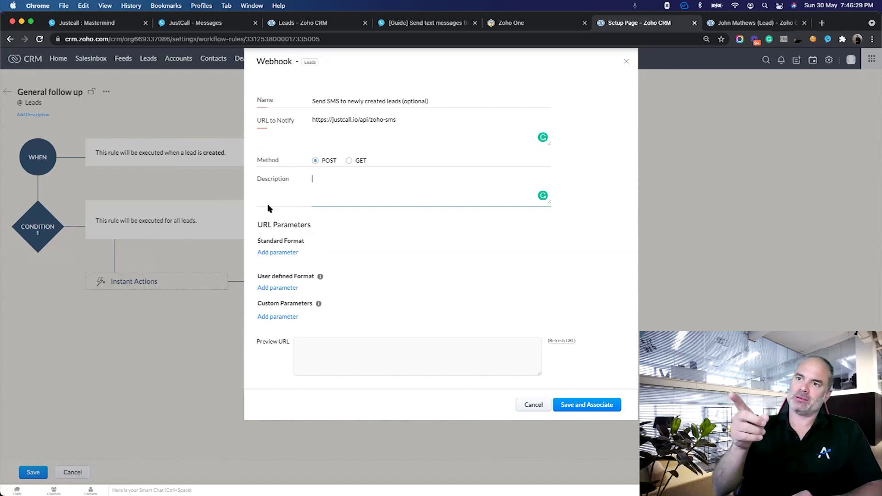
left_click_drag(402, 102, 508, 108)
key("BackSpace")
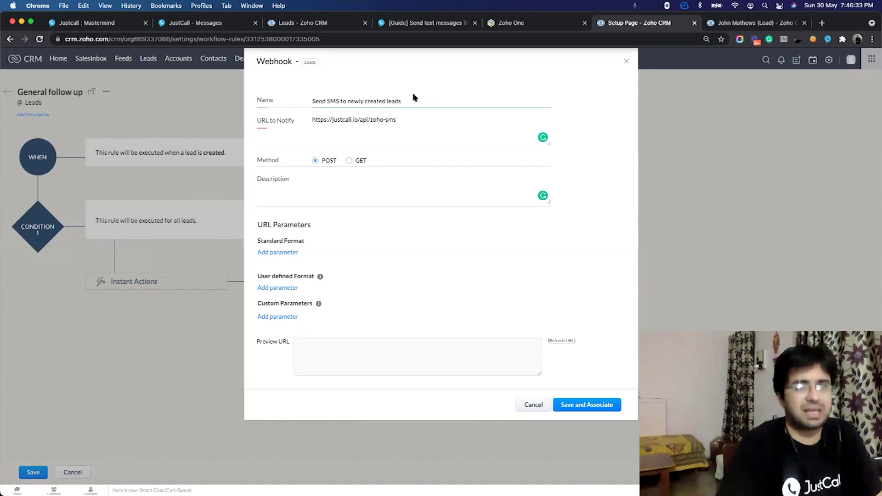
left_click(331, 191)
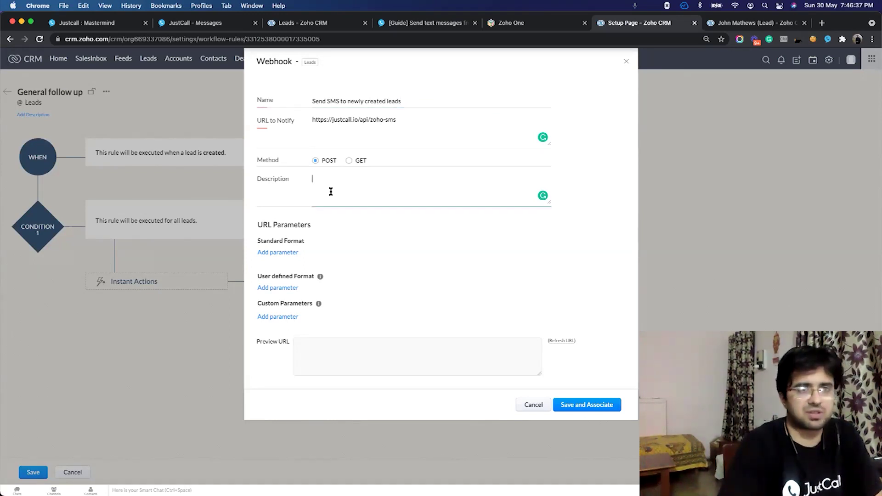
- Add a standard-format 'to' parameter mapped to the lead's Mobile field, plus a blank user-defined parameter row
left_click(262, 253)
left_click(271, 265)
type("to")
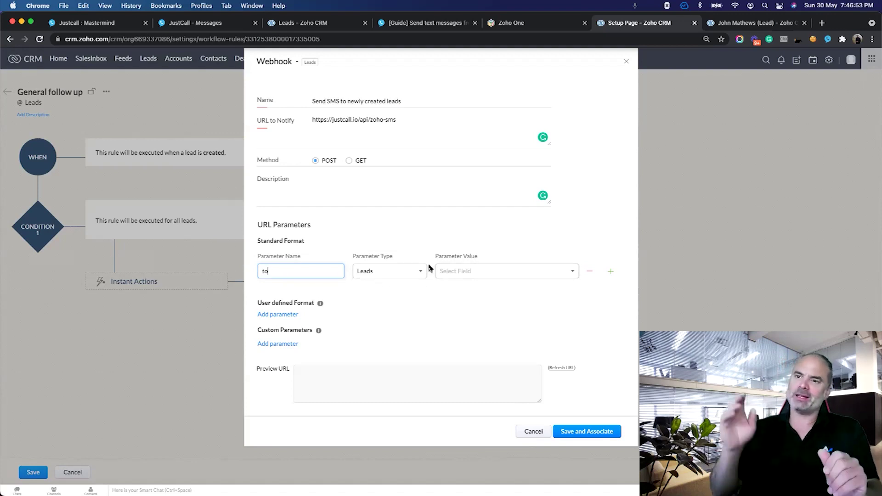
left_click(497, 279)
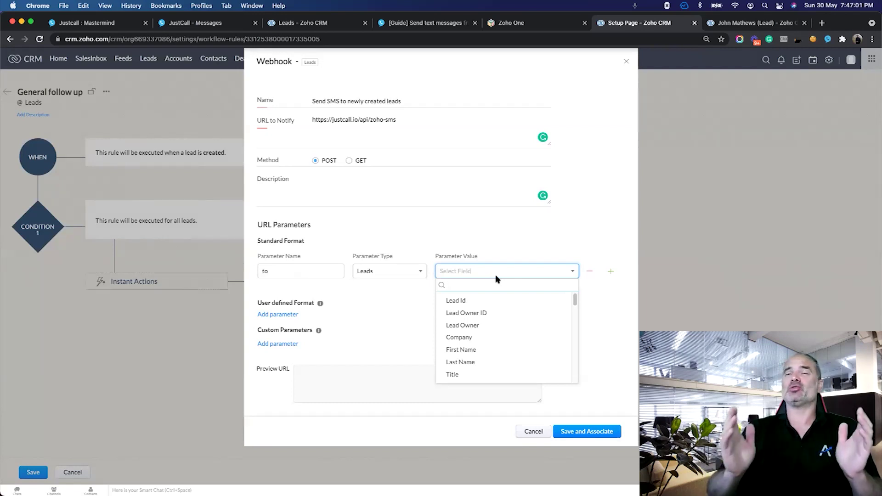
type("mob")
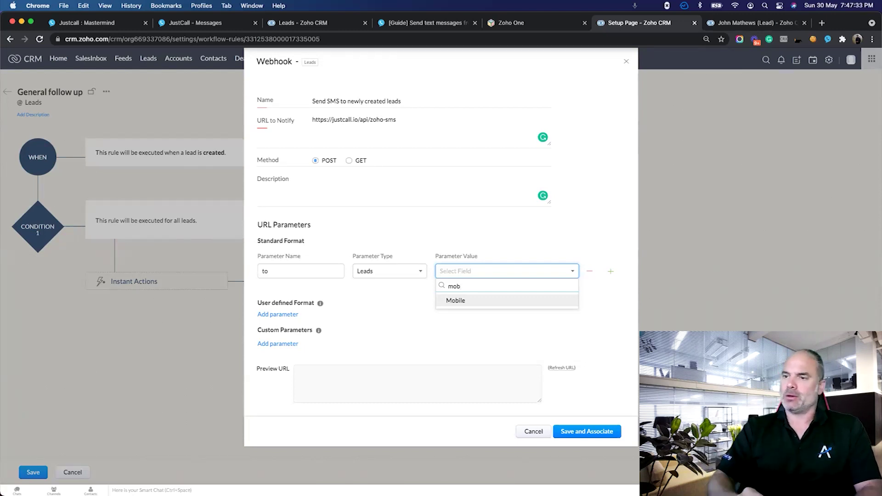
key("Return")
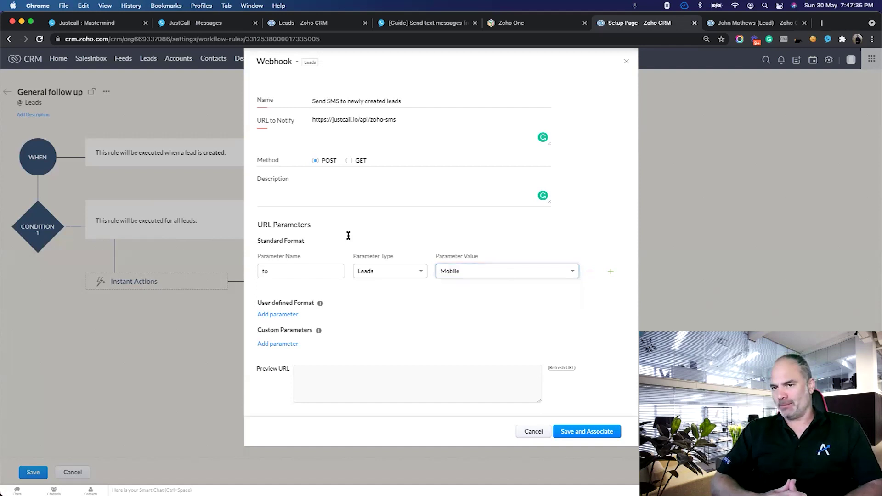
left_click(291, 315)
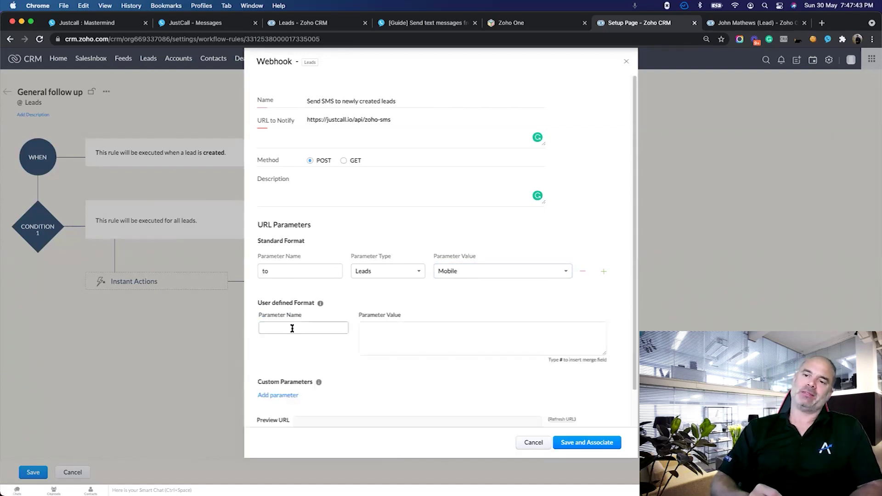
- Name the user-defined parameter 'body' and start its value with 'Hey #Fi' for a merge field
type("n")
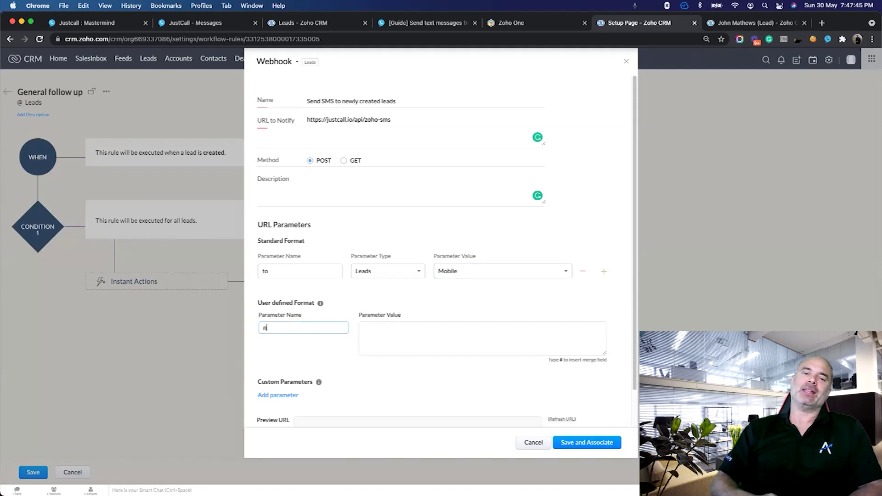
type("body")
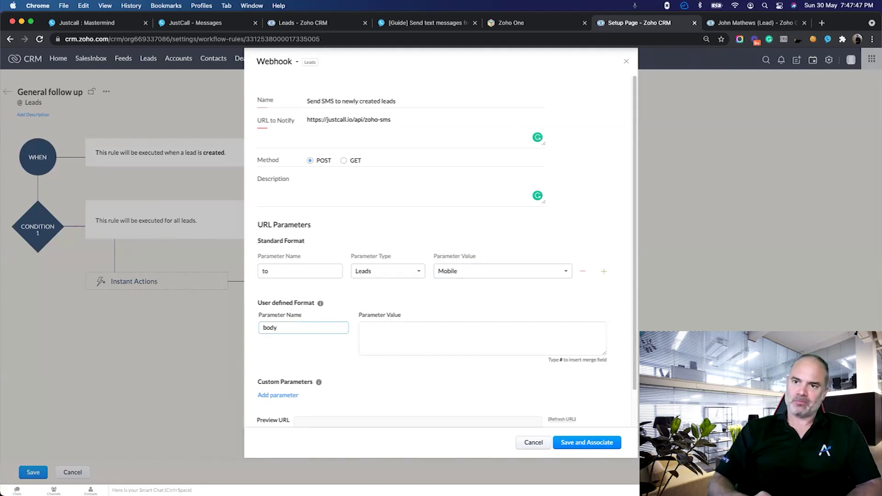
left_click(363, 328)
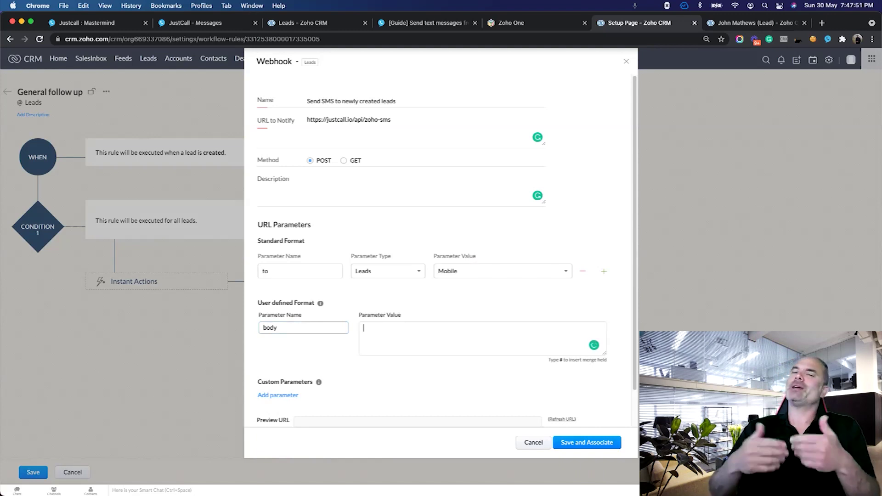
type("Hey #")
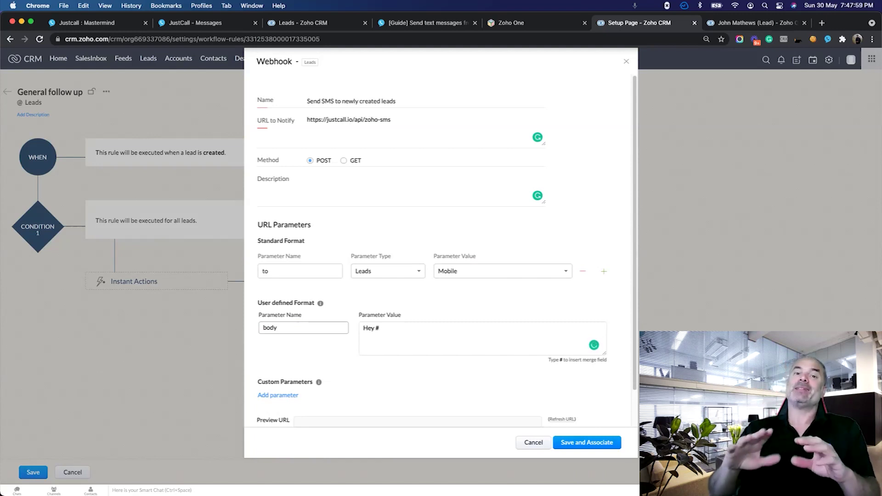
type("firs")
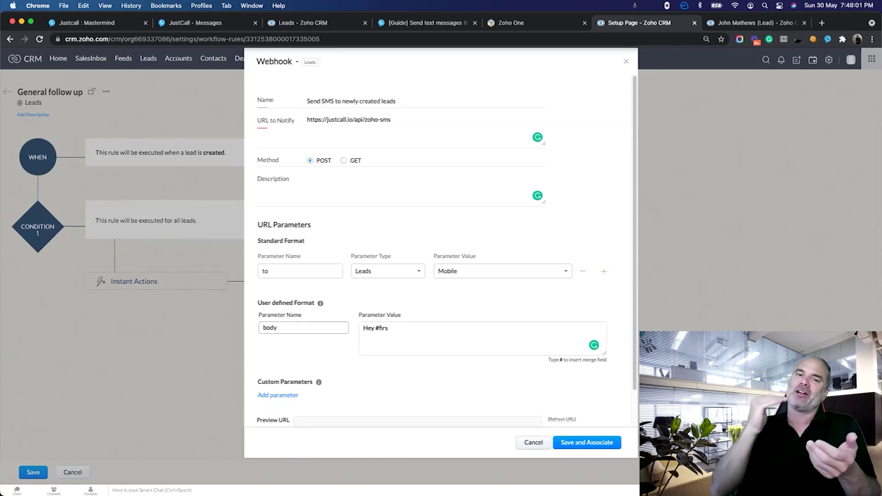
key("BackSpace")
key("BackSpace")
key("BackSpace")
key("BackSpace")
key("BackSpace")
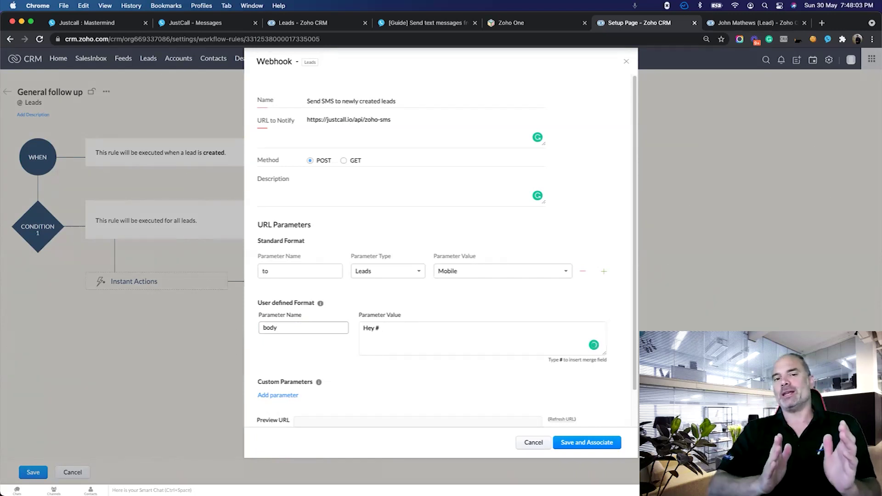
type("#")
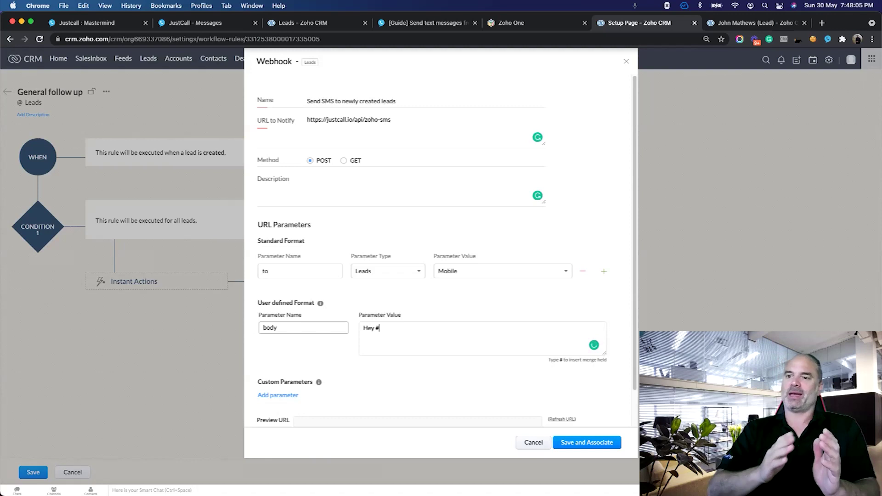
type("Fi")
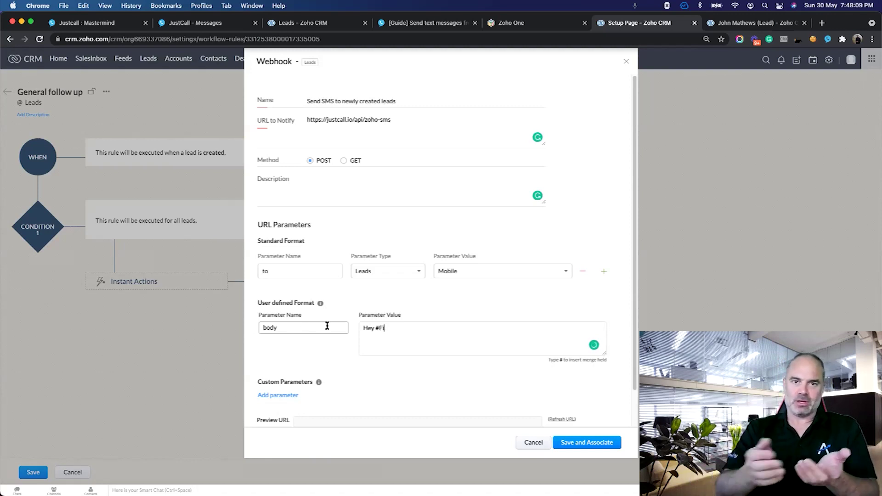
double_click(383, 328)
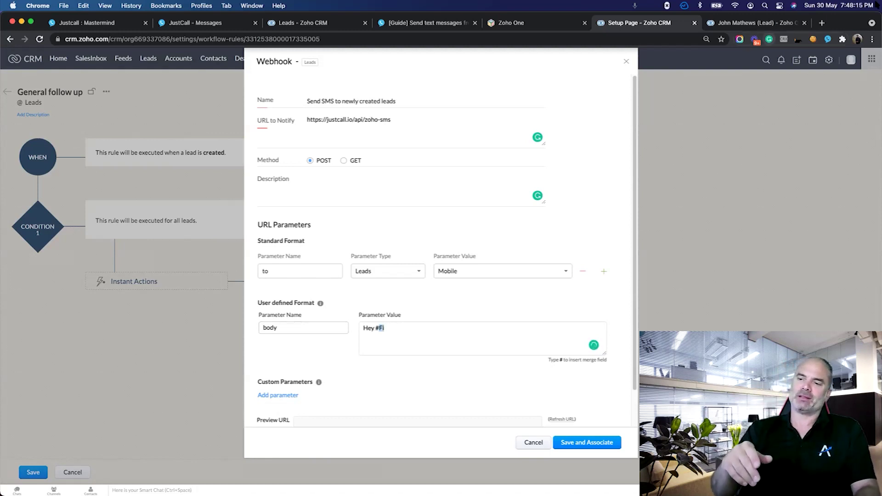
left_click(768, 40)
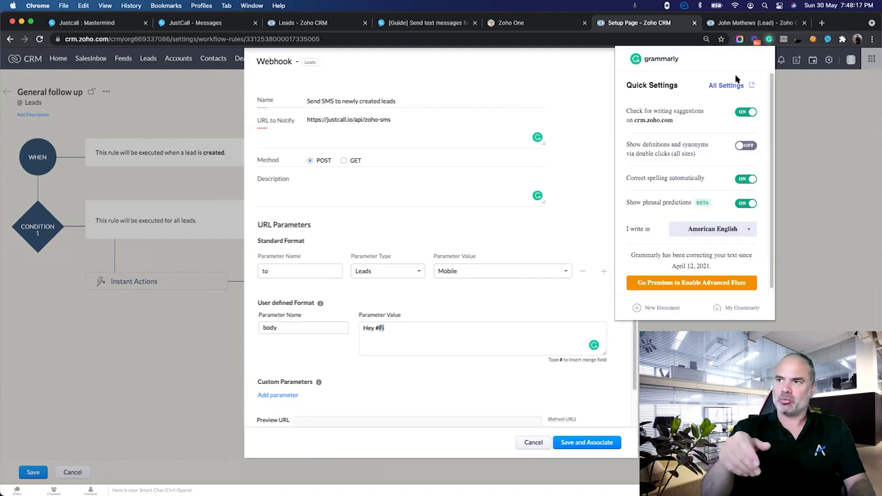
- Turn off Grammarly on the CRM site and insert the First Name merge field after 'Hey', with a comma
left_click(745, 113)
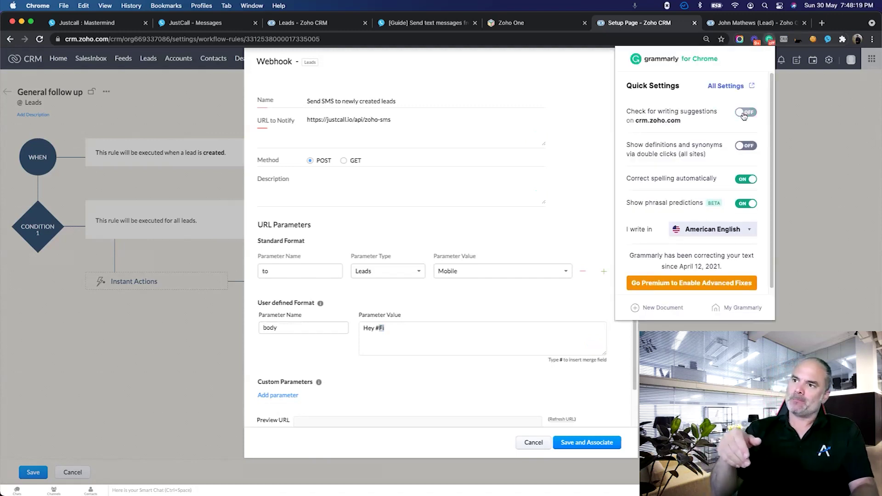
left_click(391, 349)
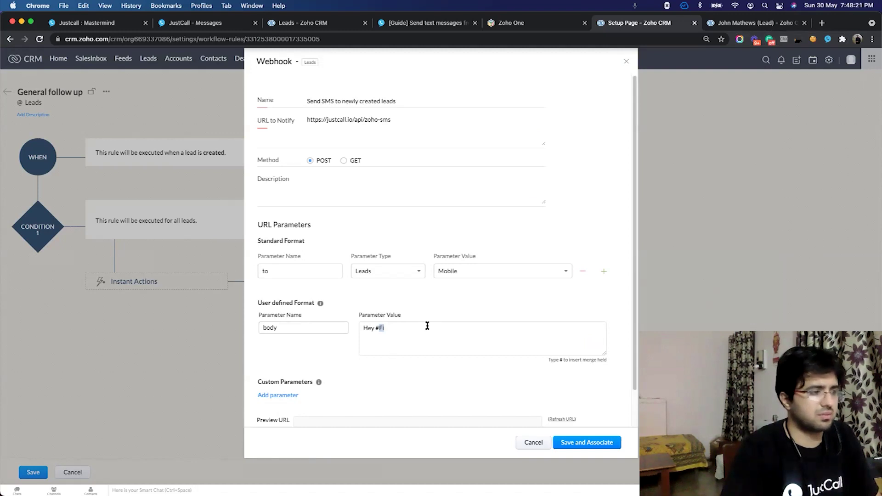
key("BackSpace")
key("BackSpace")
key("BackSpace")
type("#")
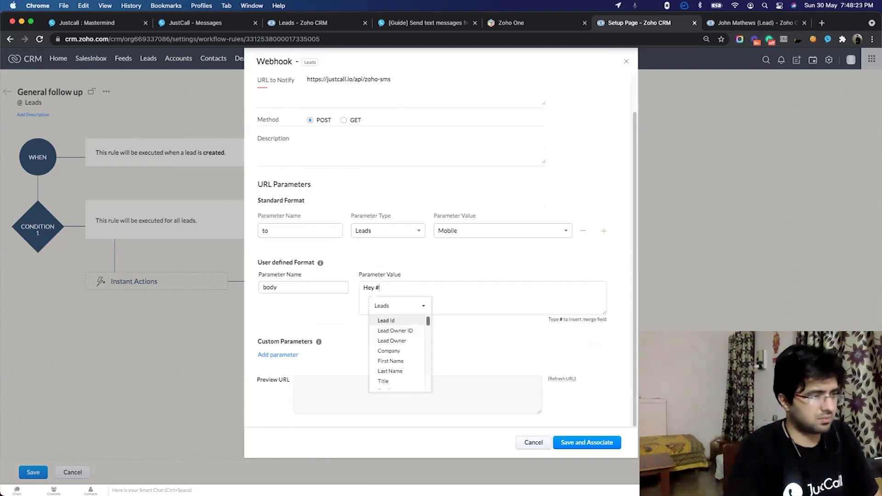
type("fir")
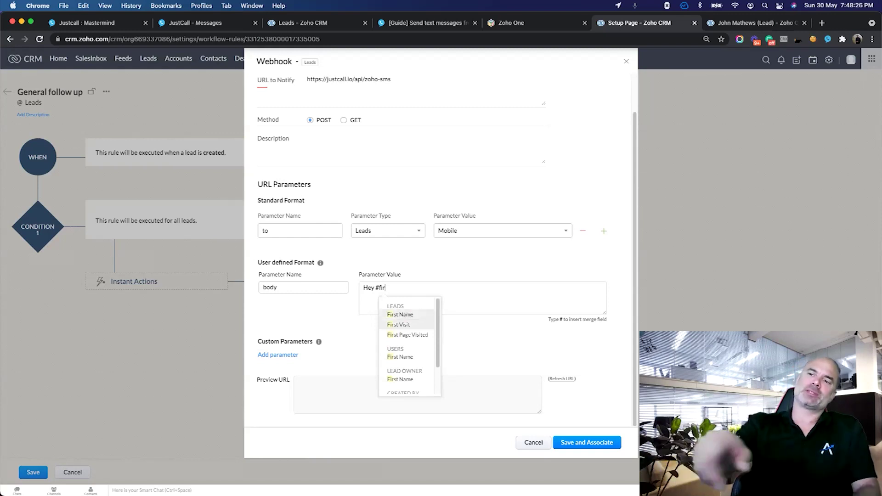
key("Return")
type(",")
key("Return")
- Add the lines 'How are you today?' and 'Do you work at' followed by the Company merge field
type("Ho")
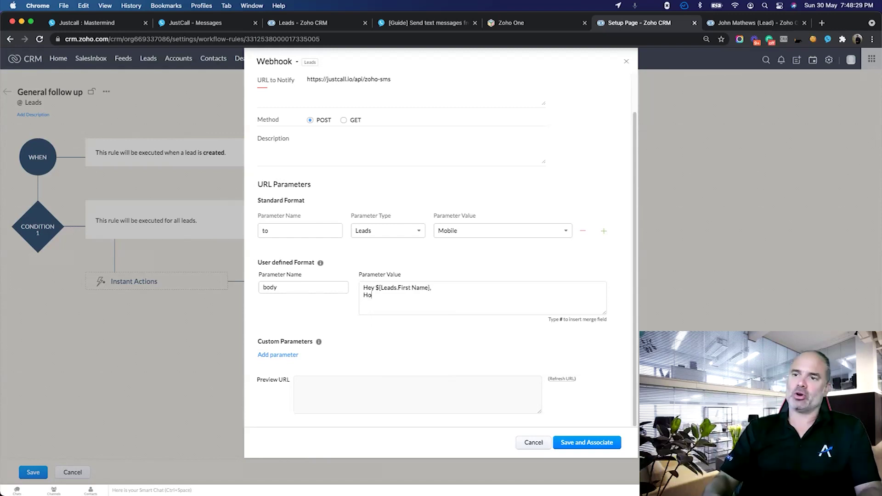
type("w are you today?")
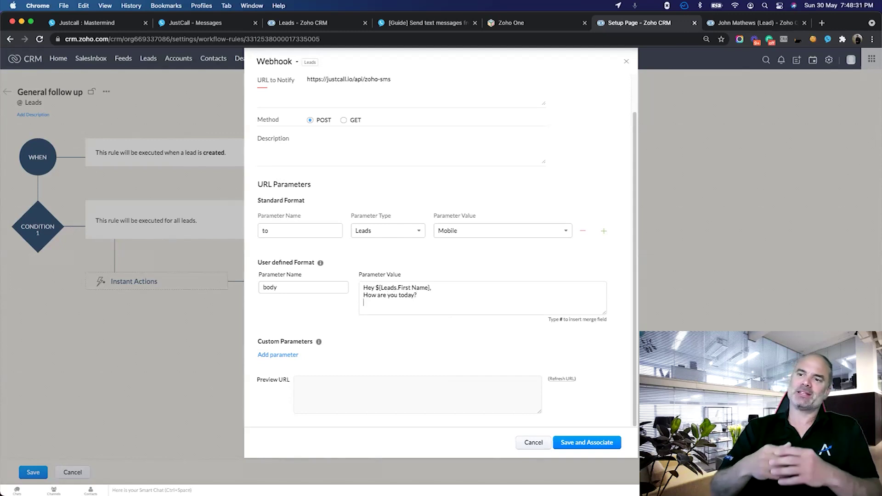
key("Return")
type("Do you work at")
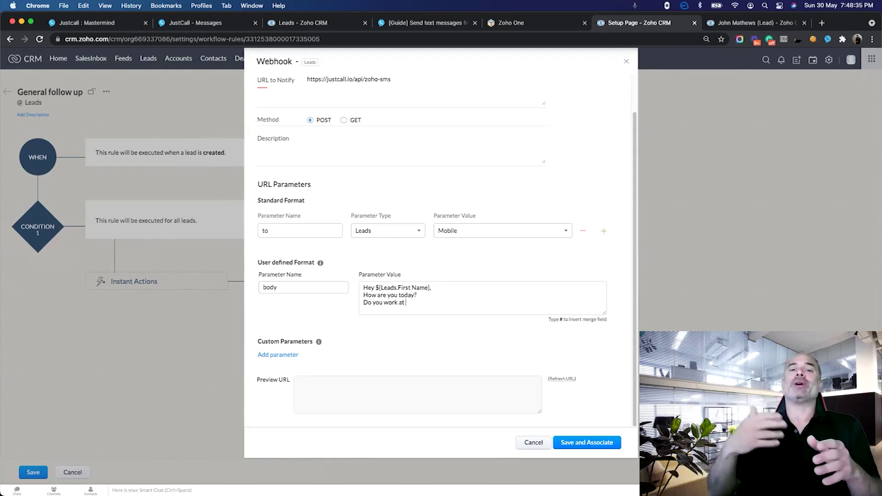
type("#c")
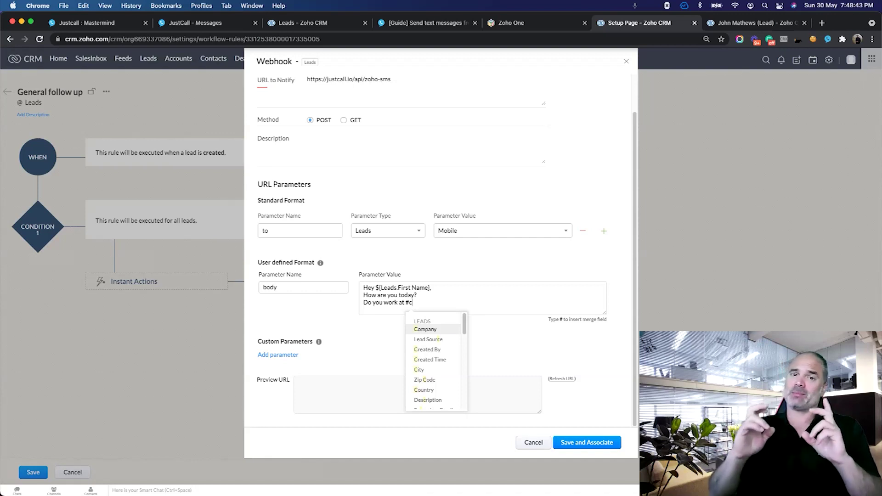
key("Return")
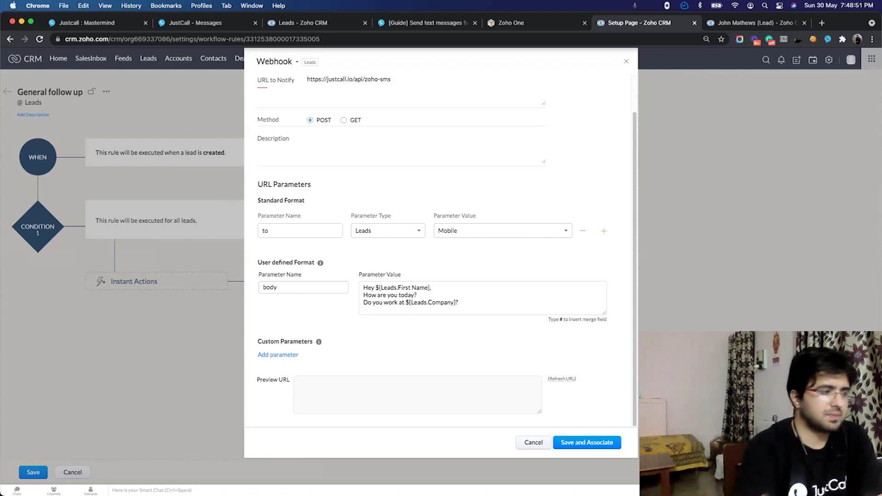
- Add a custom webhook parameter named 'from'
left_click(284, 356)
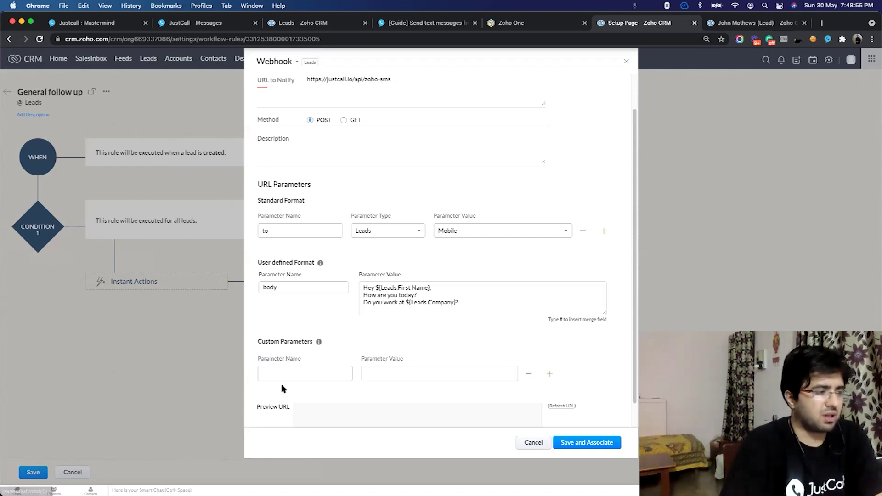
left_click(285, 374)
type("from")
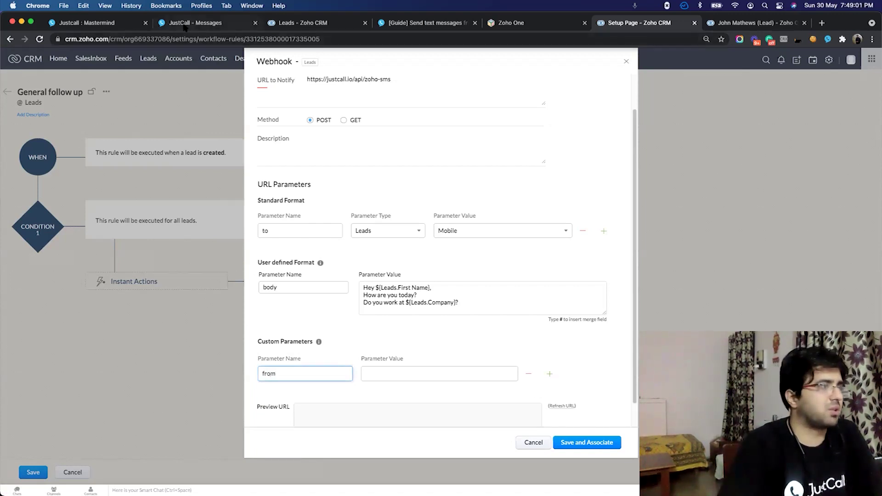
key("super+2")
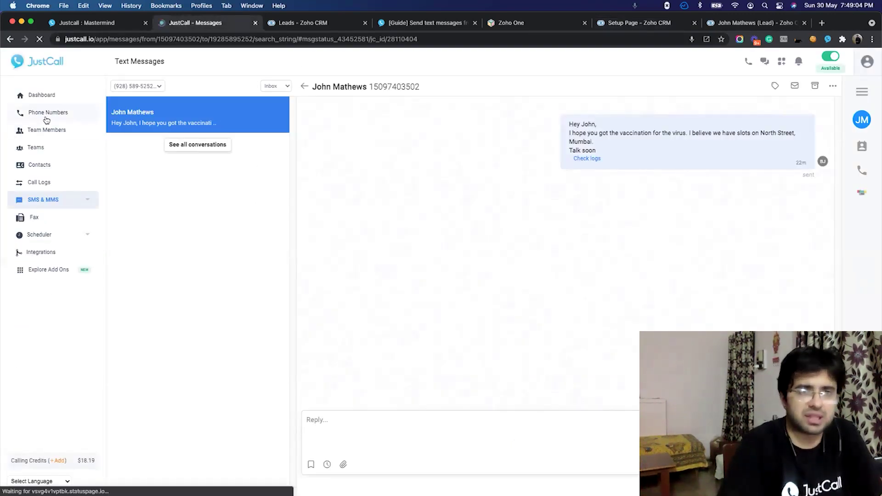
- Look up the account's number under JustCall Phone Numbers, then return to the Zoho webhook form
left_click(46, 120)
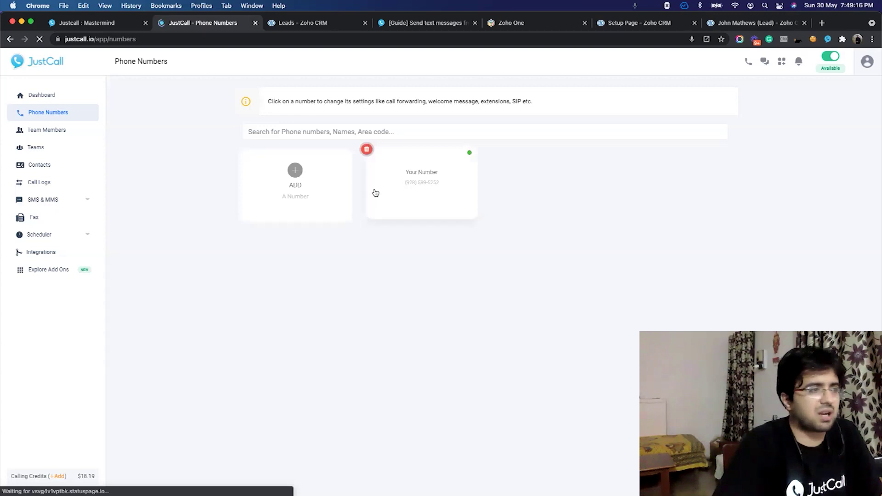
triple_click(445, 187)
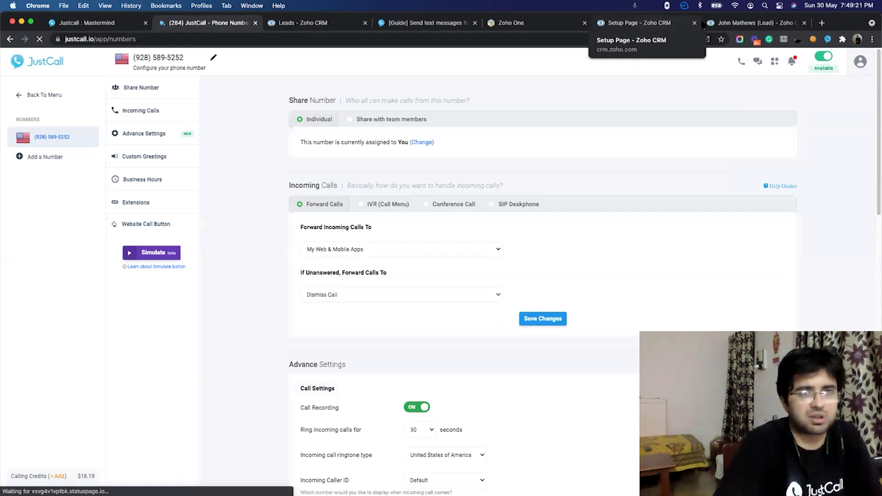
key("super+7")
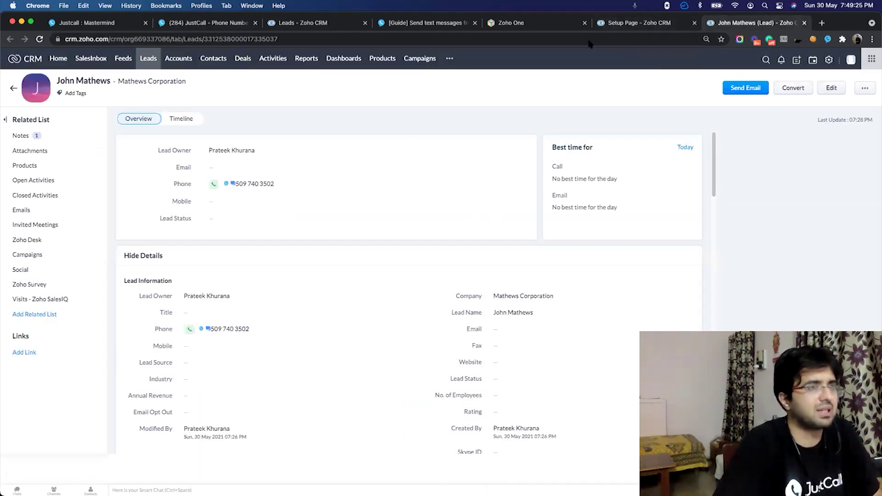
key("super+6")
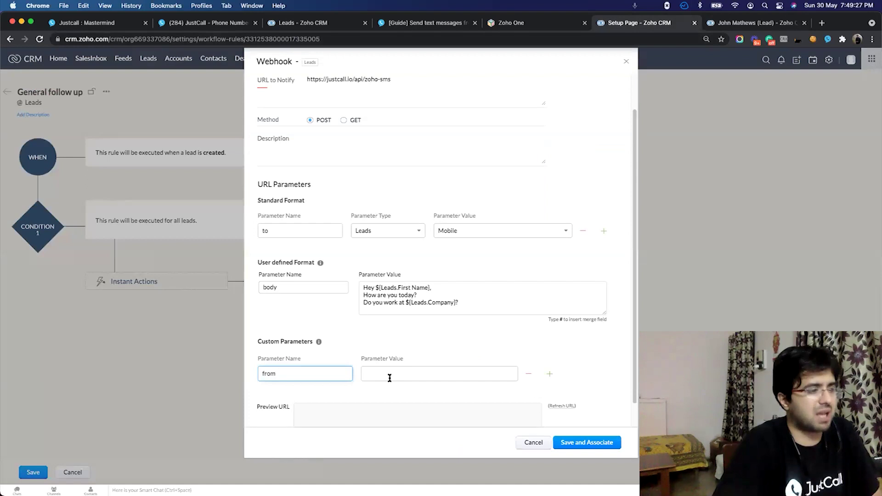
- Copy the JustCall number from its settings header and paste it into the from parameter's value
left_click(390, 377)
type("https://justcall.io/api/zoho-sms")
key("super+z")
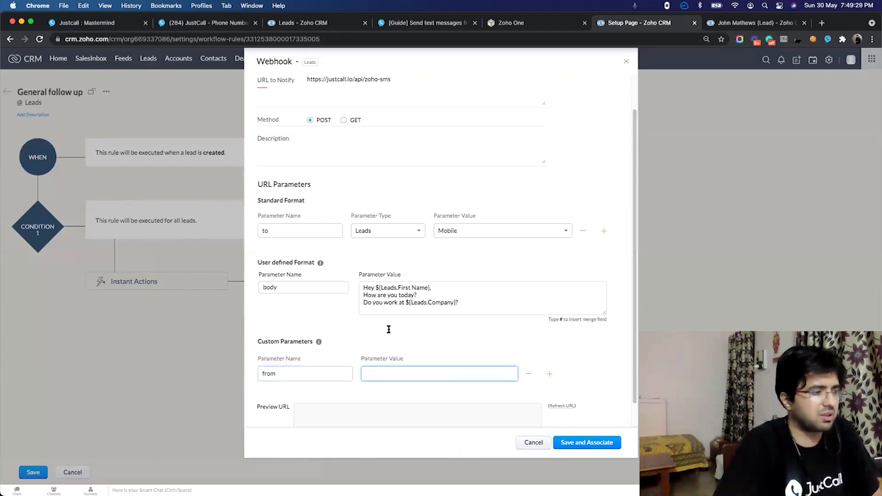
left_click(227, 26)
left_click_drag(134, 58, 182, 60)
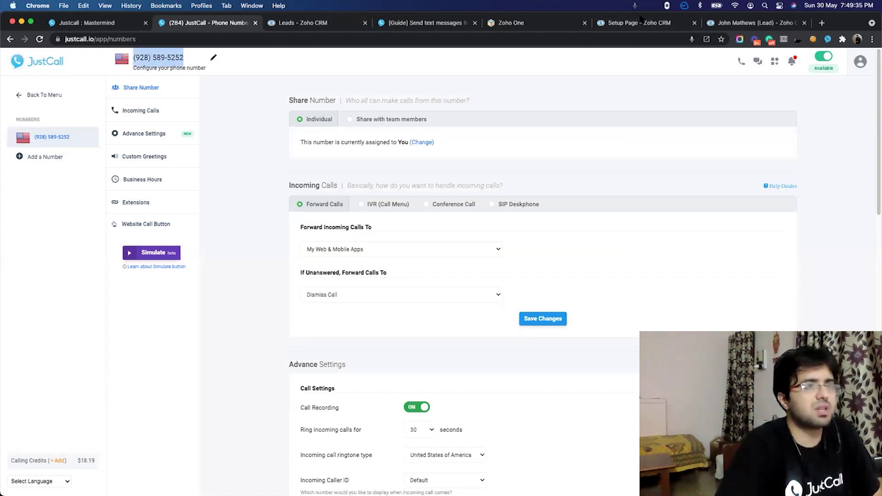
key("super+c")
key("super+6")
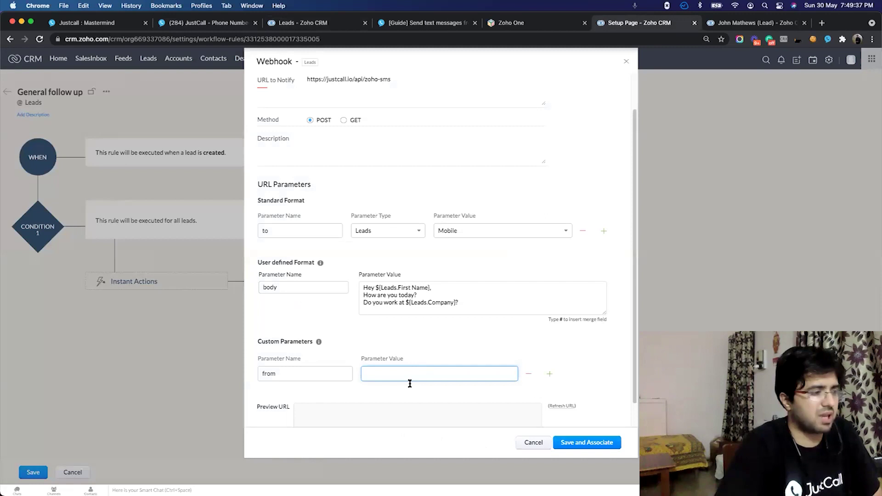
key("super+v")
- Strip the bracket, space and hyphen from the from number and prefix country code 1
left_click(394, 373)
key("BackSpace")
left_click(381, 373)
key("BackSpace")
key("BackSpace")
left_click(367, 373)
key("BackSpace")
type("1")
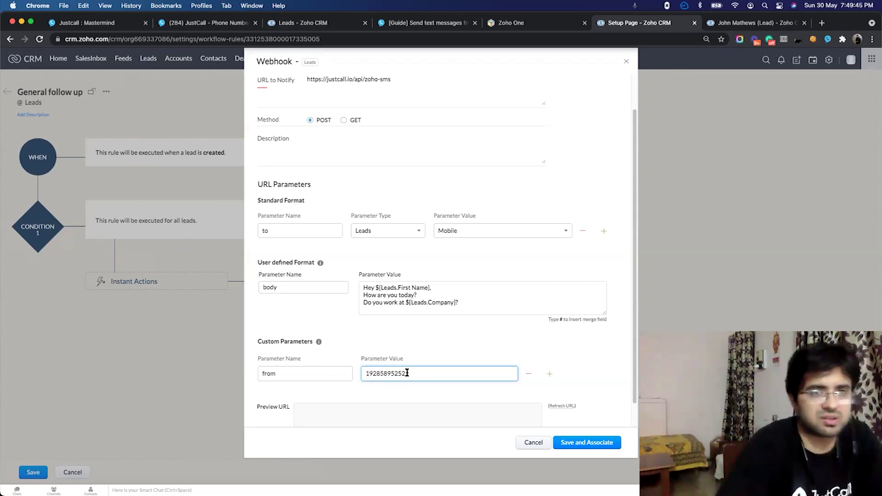
- Recheck the number in JustCall, then add another custom parameter named 'secret'
left_click(226, 23)
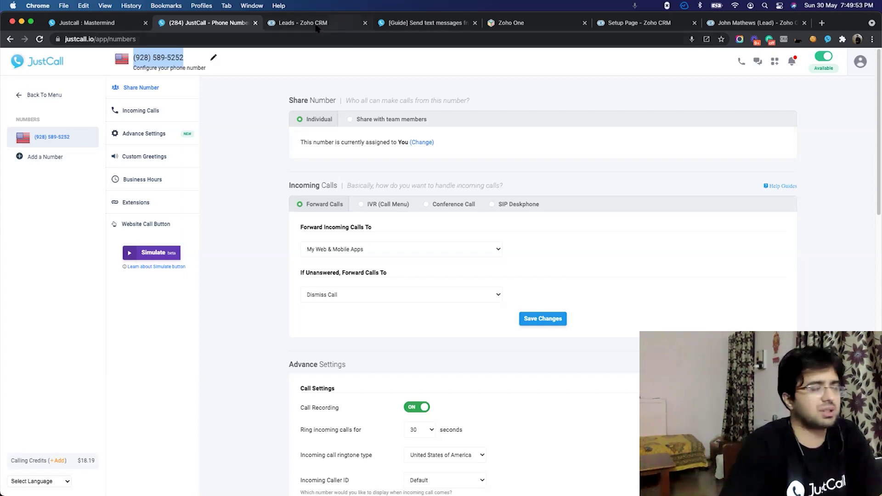
left_click(614, 28)
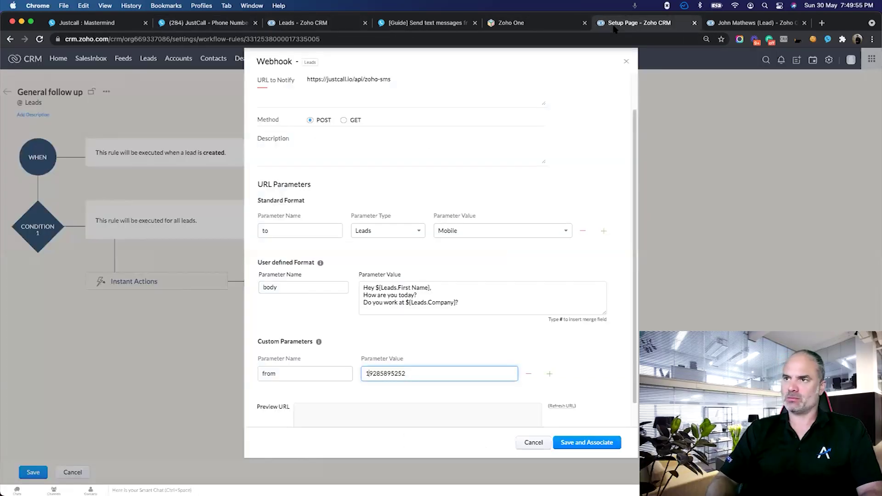
scroll(380, 372, "down", 1)
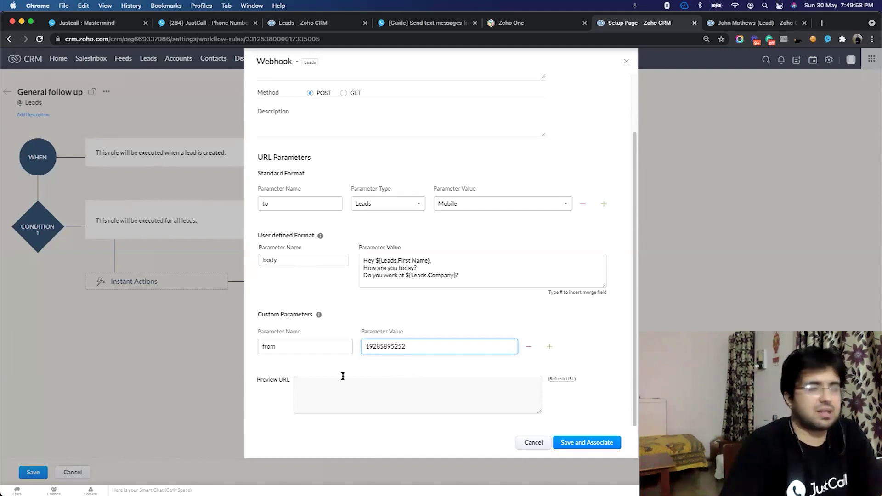
scroll(397, 237, "up", 3)
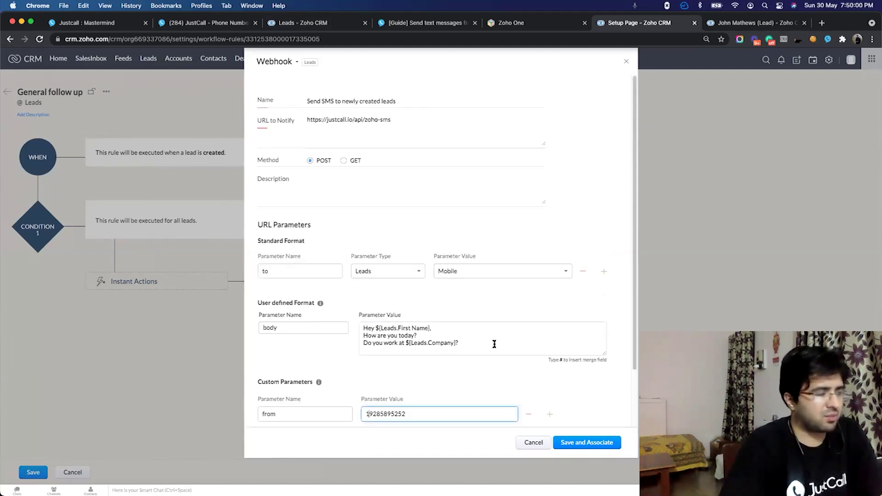
scroll(569, 330, "down", 3)
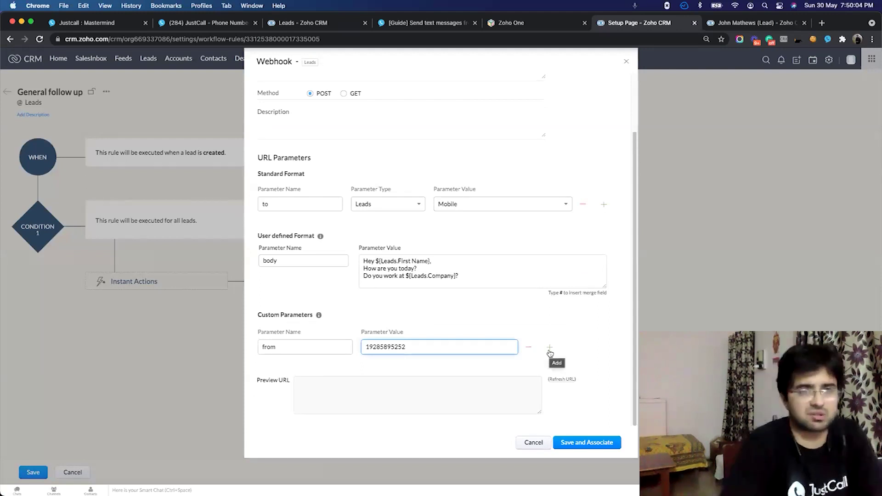
left_click(550, 351)
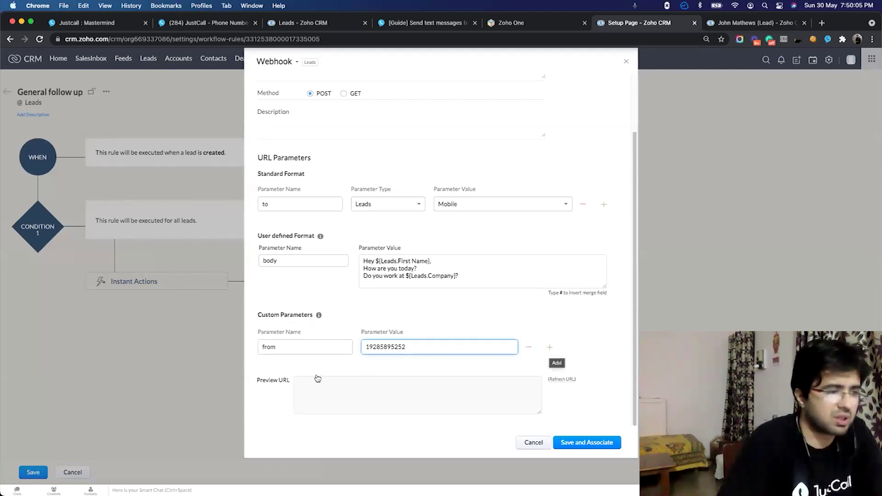
left_click(276, 371)
type("secret")
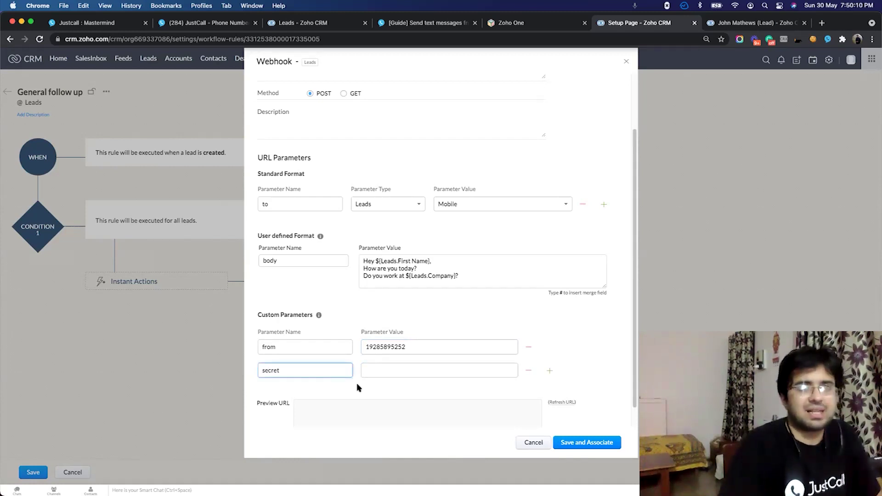
left_click(395, 375)
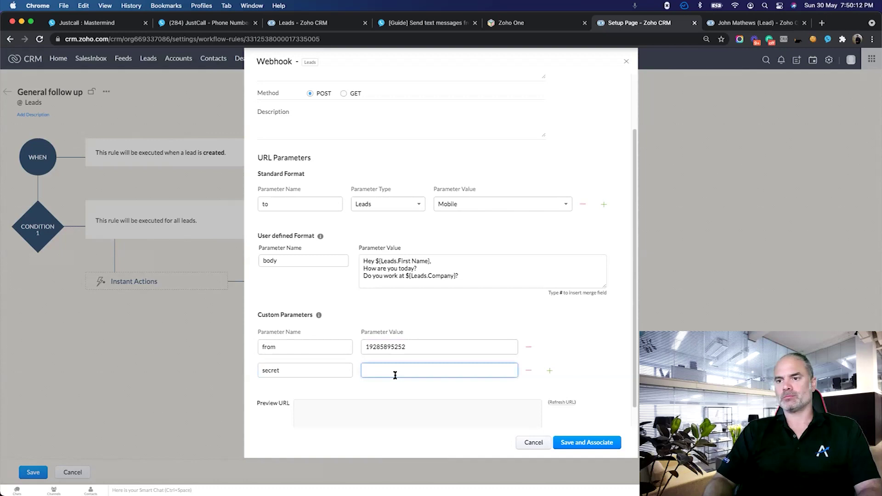
- Read step 9 of the JustCall guide on the secret and from parameters, then return to number settings
left_click(418, 31)
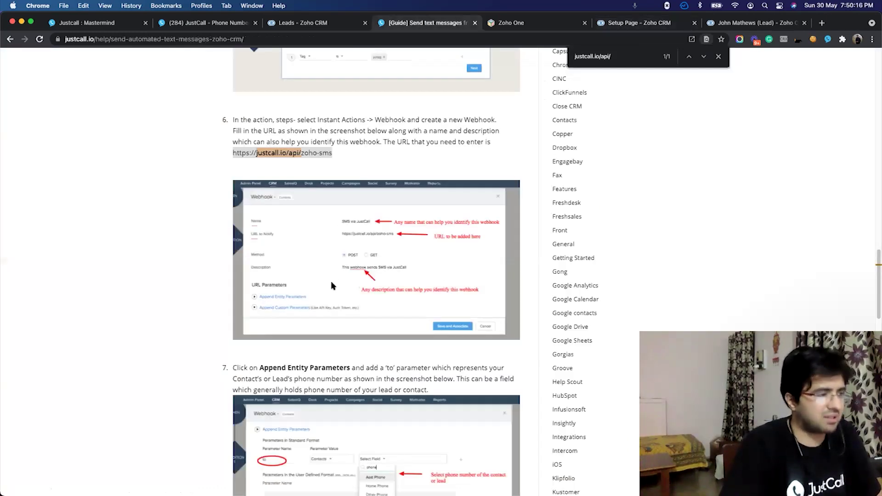
scroll(333, 284, "down", 8)
scroll(333, 285, "down", 3)
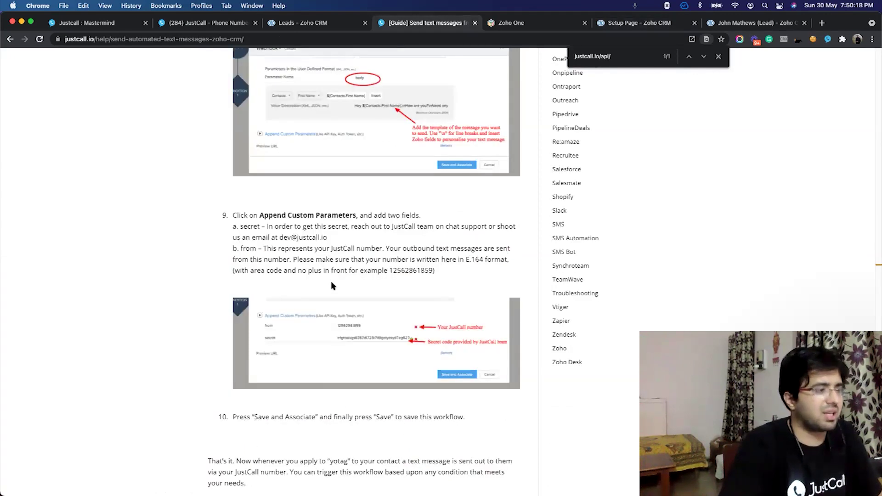
scroll(333, 285, "down", 3)
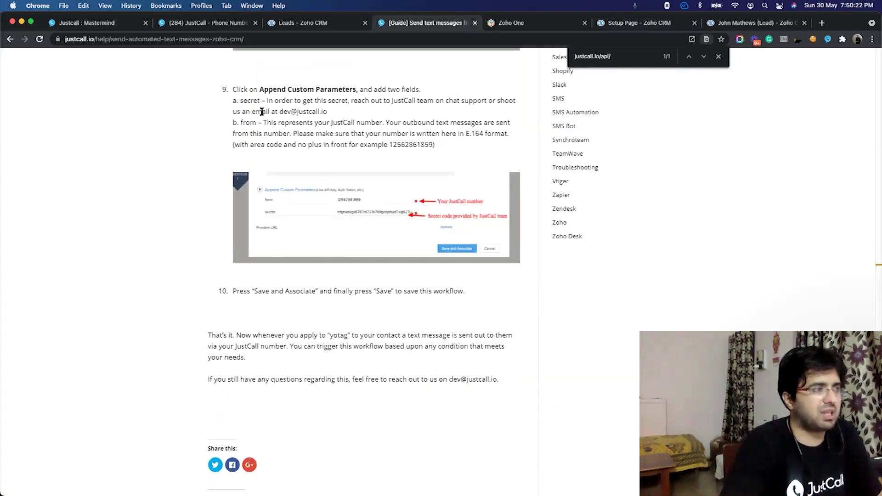
left_click_drag(263, 111, 355, 117)
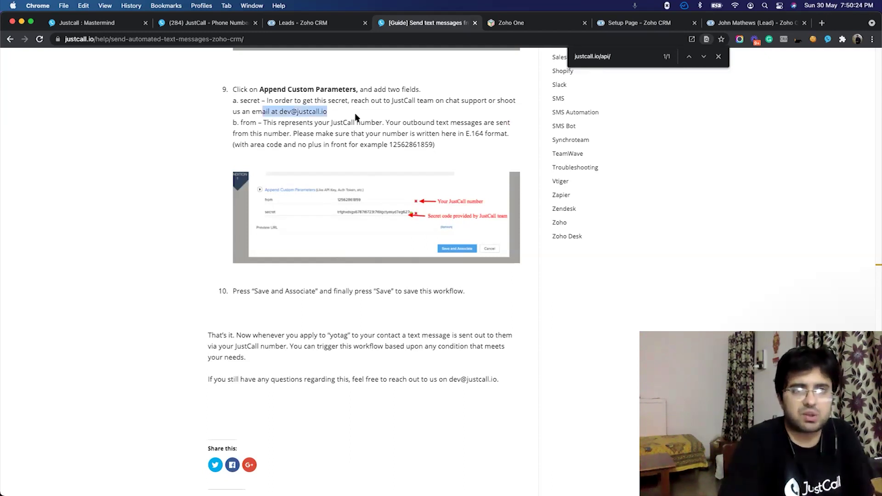
left_click(232, 27)
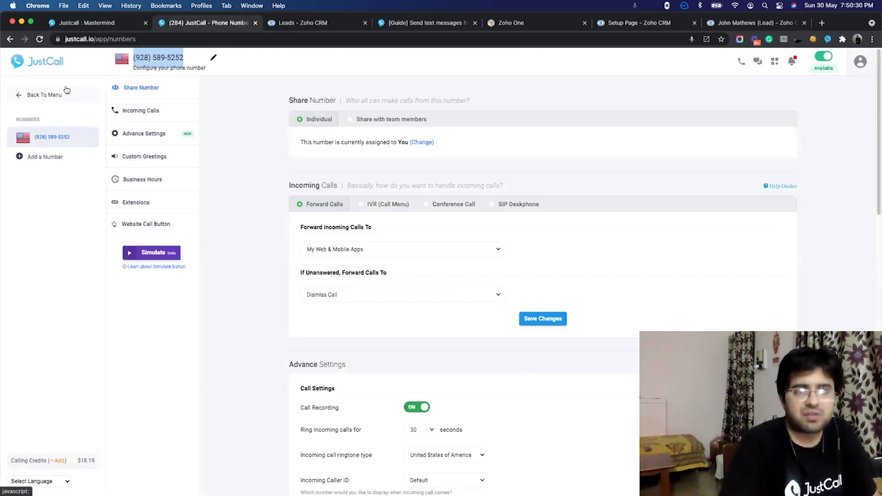
- Open JustCall's Integrations page and close the unused Mastermind tab
left_click(13, 254)
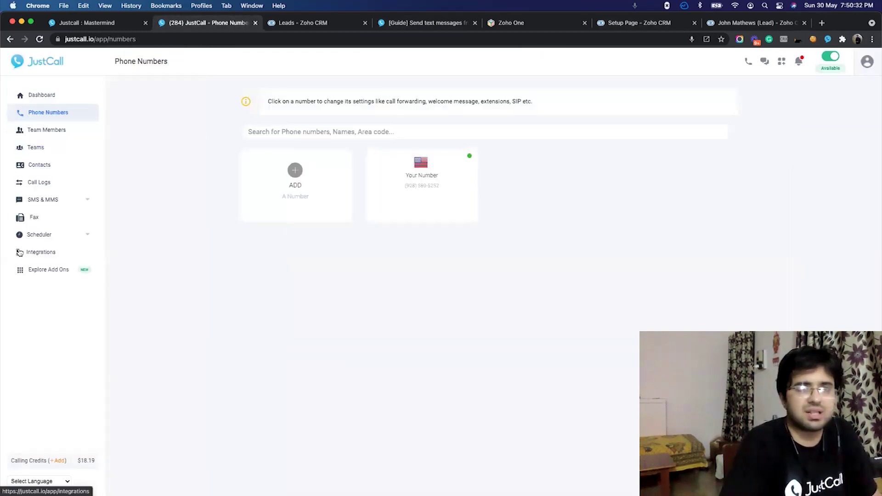
left_click(19, 252)
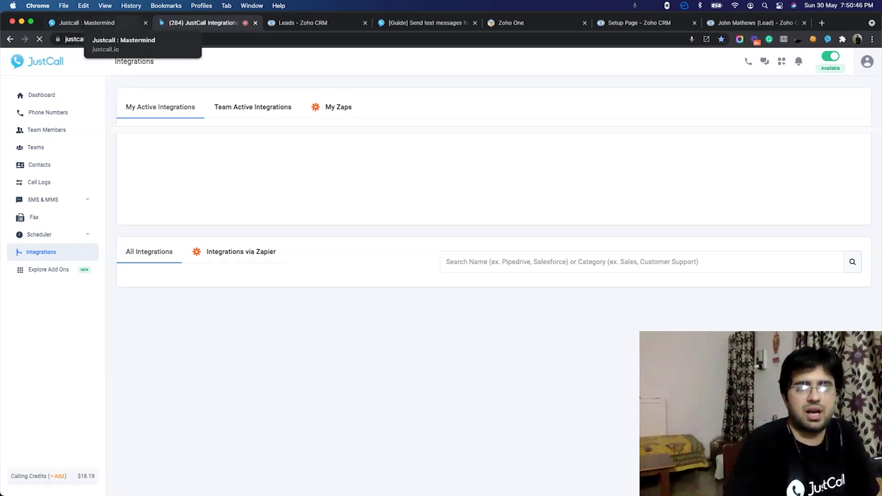
left_click(146, 23)
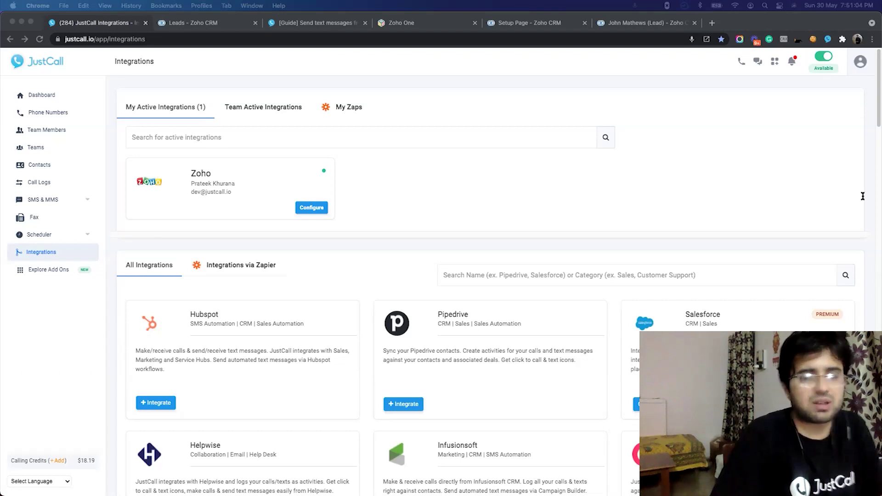
- Paste the JustCall secret into the webhook, save and associate it, and save the General follow up rule
left_click(509, 24)
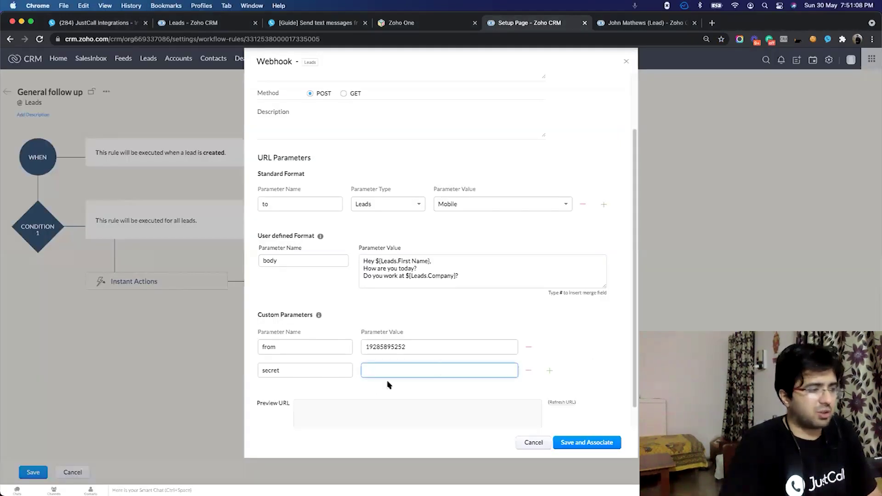
key("super+v")
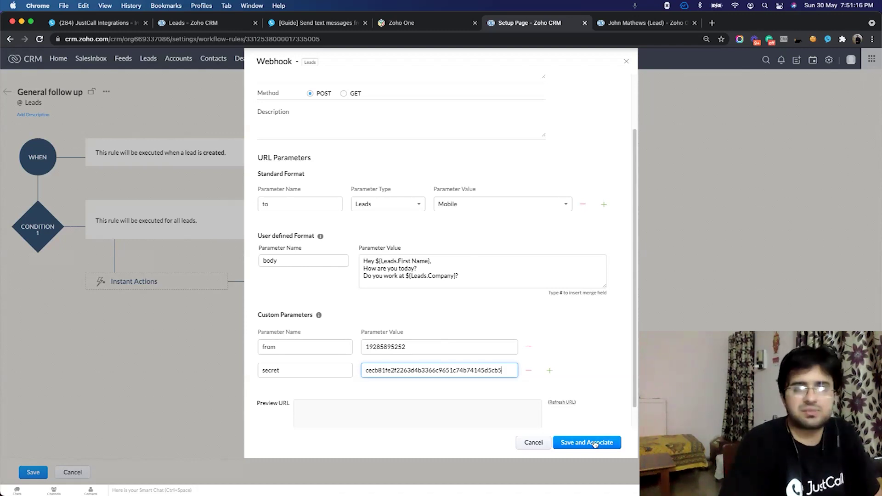
left_click(580, 443)
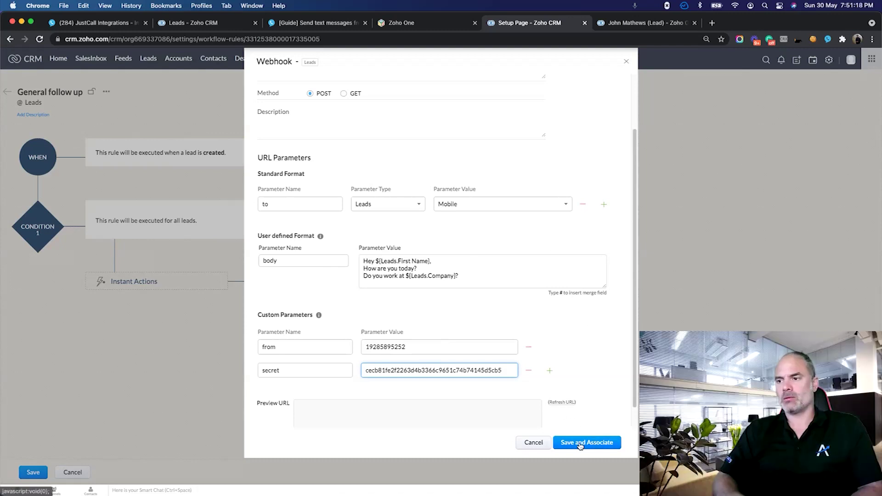
left_click(580, 443)
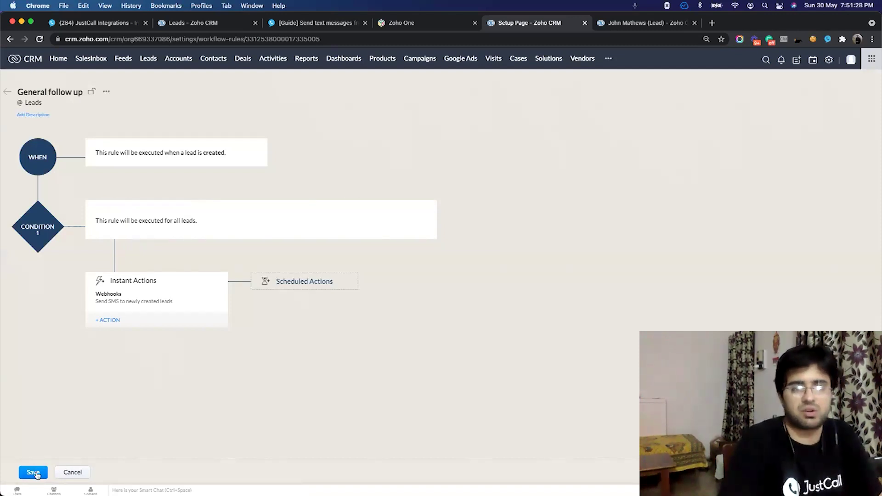
left_click(35, 473)
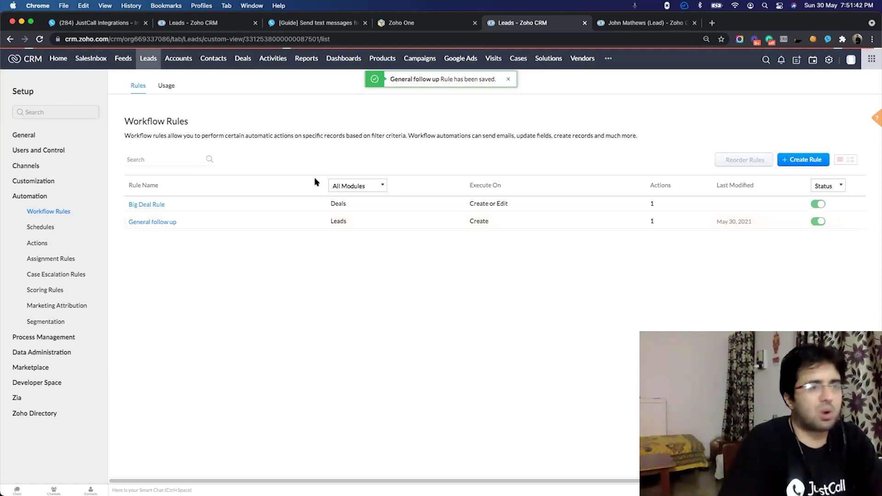
left_click_drag(516, 134, 556, 134)
key("super+c")
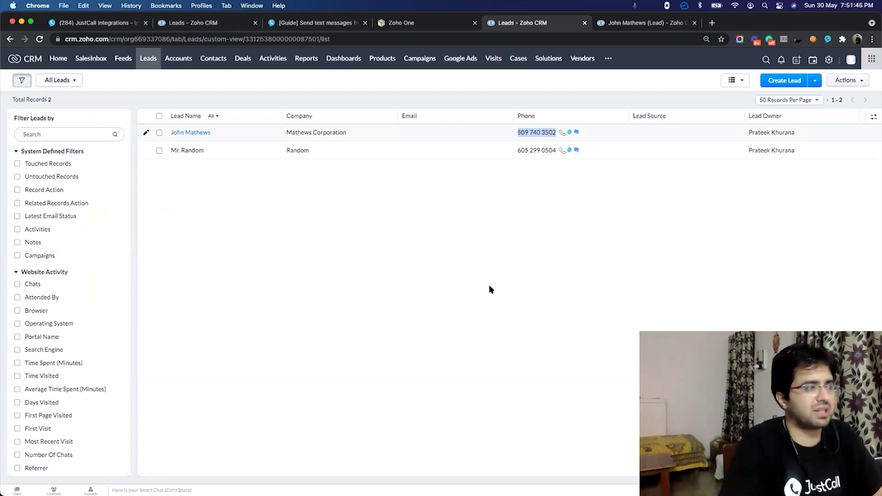
- Start a new lead and enter its first and last name
left_click(494, 205)
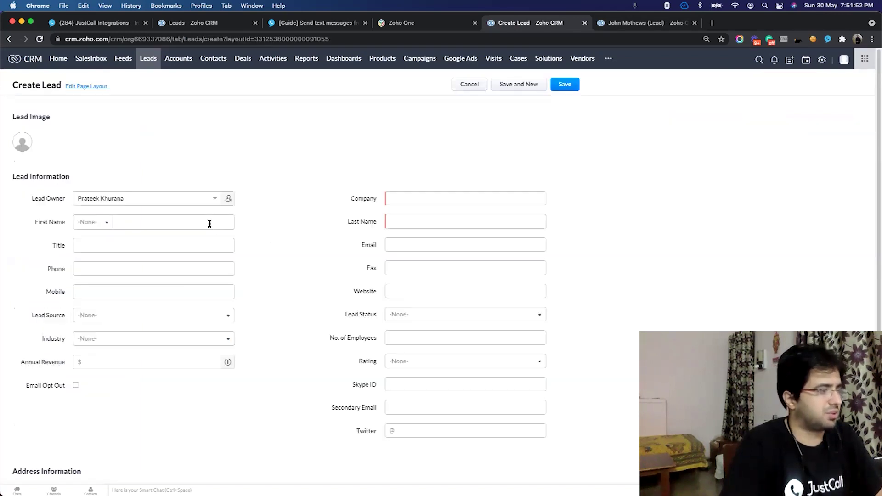
left_click(210, 222)
type("Mark")
left_click(464, 221)
type("ASmi")
type("ith")
- Set the company to Smith Cooperation, paste the copied phone as Mobile, and save the lead
left_click(414, 199)
type("Sn")
key("BackSpace")
type("mith Cooperation")
key("Tab")
key("Tab")
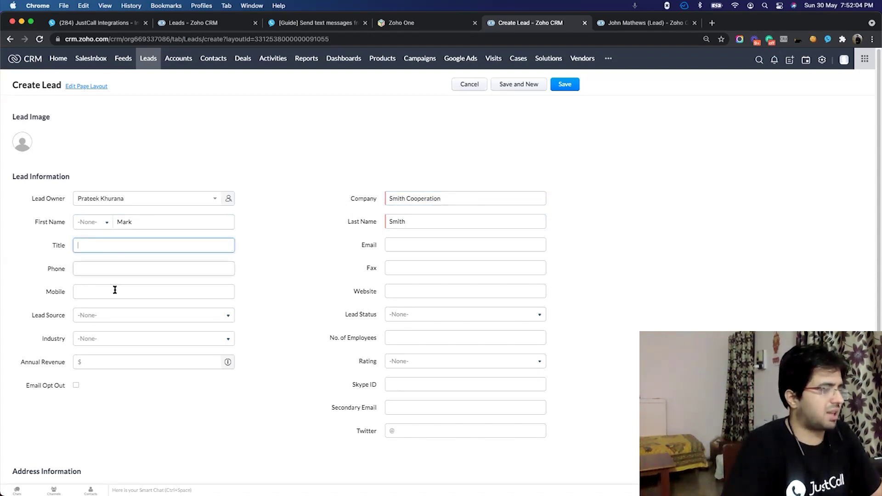
left_click(115, 290)
key("super+v")
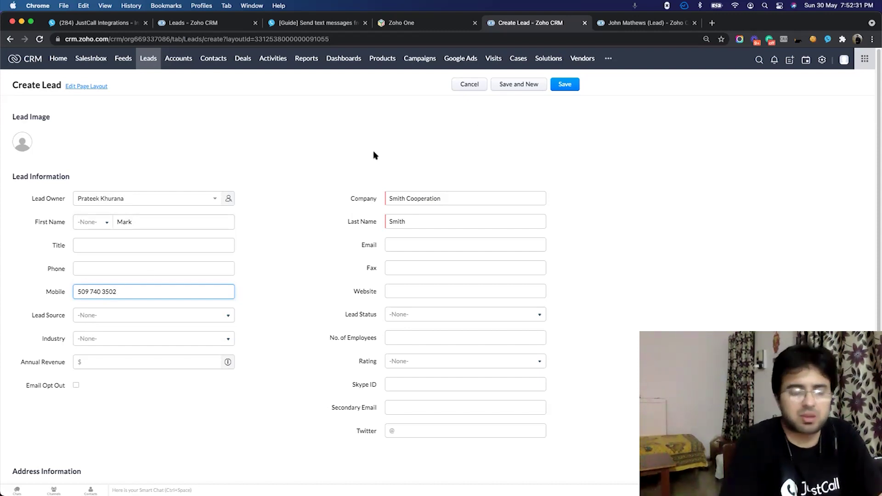
left_click(574, 88)
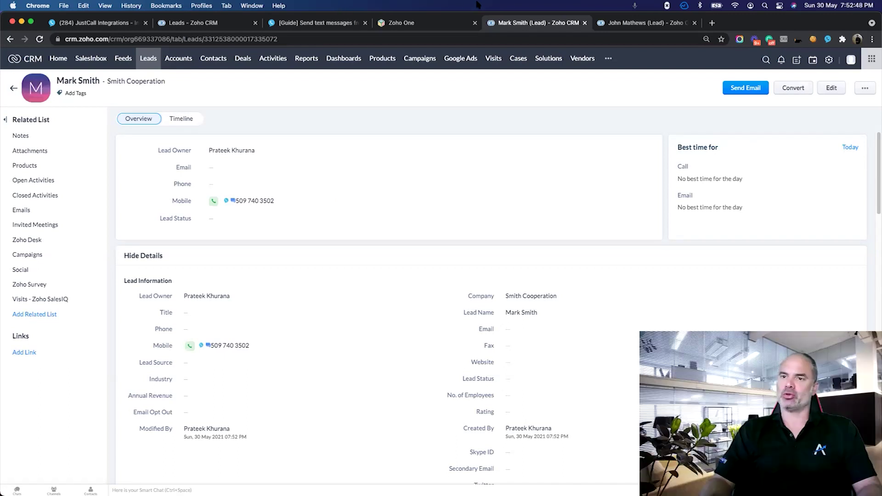
- Confirm in JustCall's SMS inbox the automated 'Do you work at Smith Cooperation?' text was sent, then return to Zoho
left_click(304, 27)
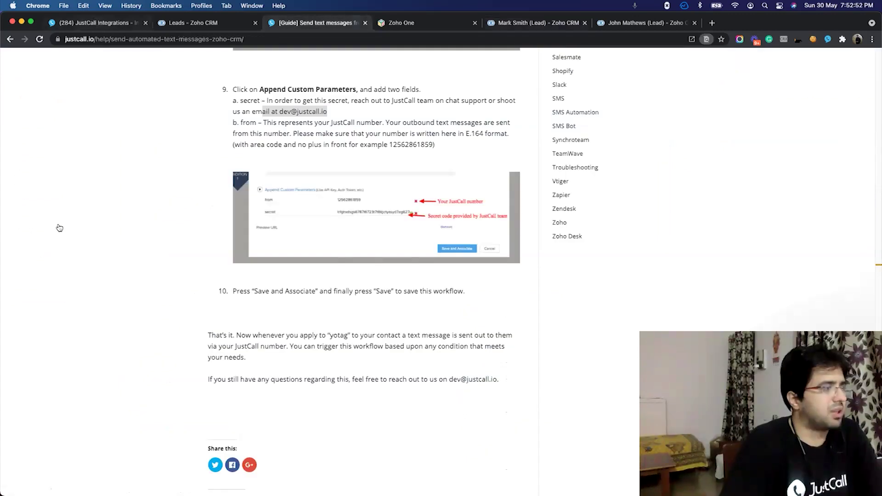
key("ctrl+shift+Tab")
key("ctrl+shift+Tab")
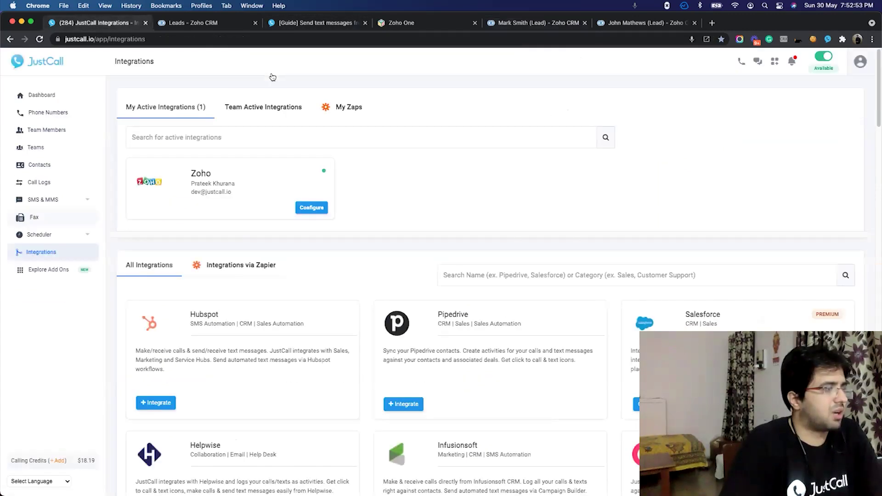
left_click(69, 200)
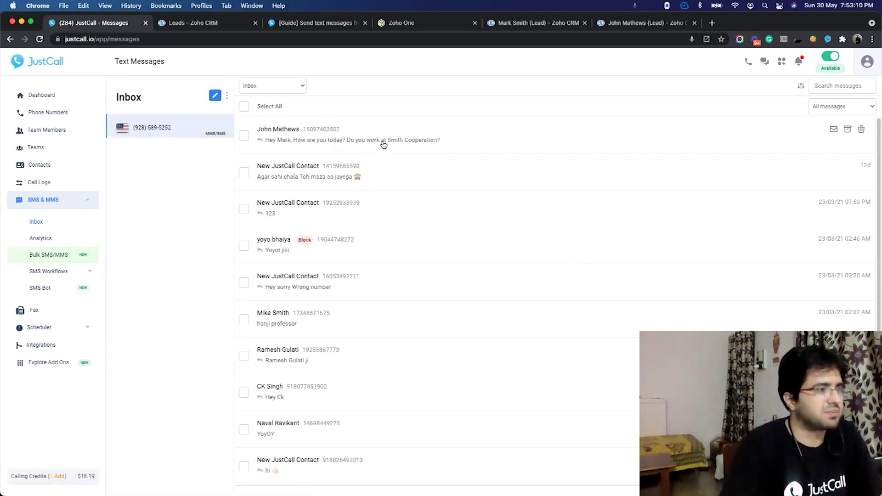
left_click(358, 133)
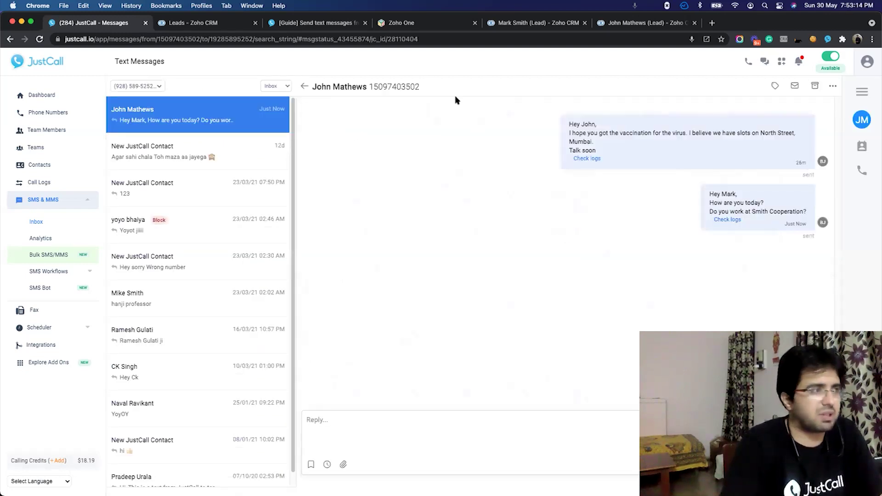
left_click_drag(813, 220, 760, 243)
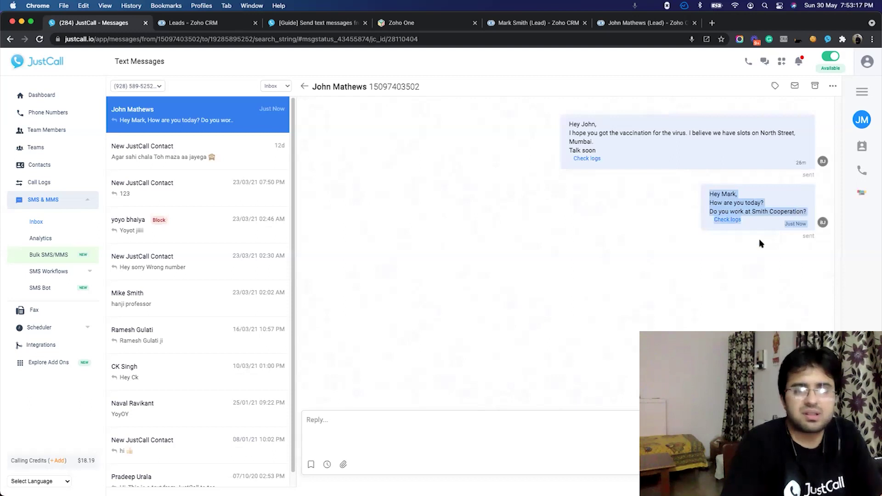
left_click(790, 210)
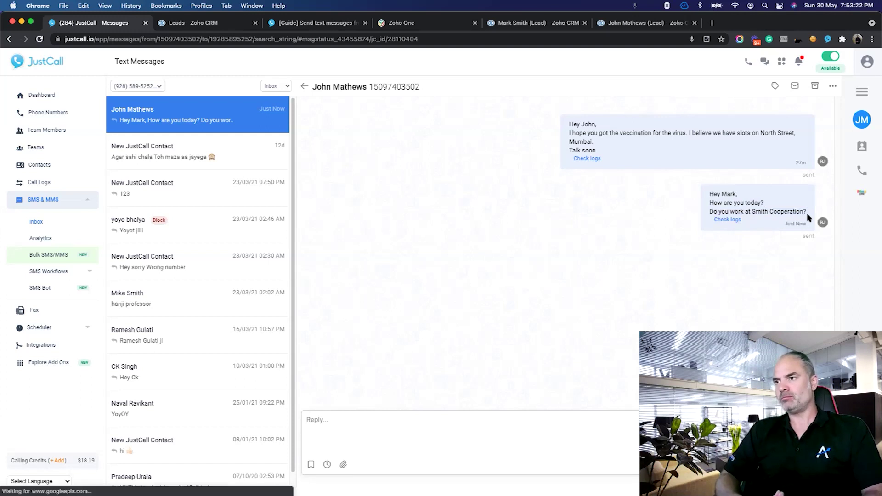
left_click(558, 23)
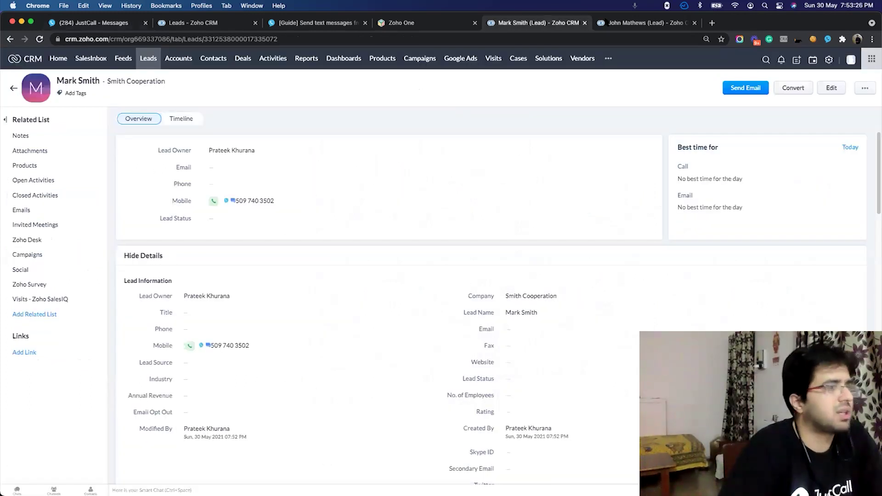
left_click(828, 60)
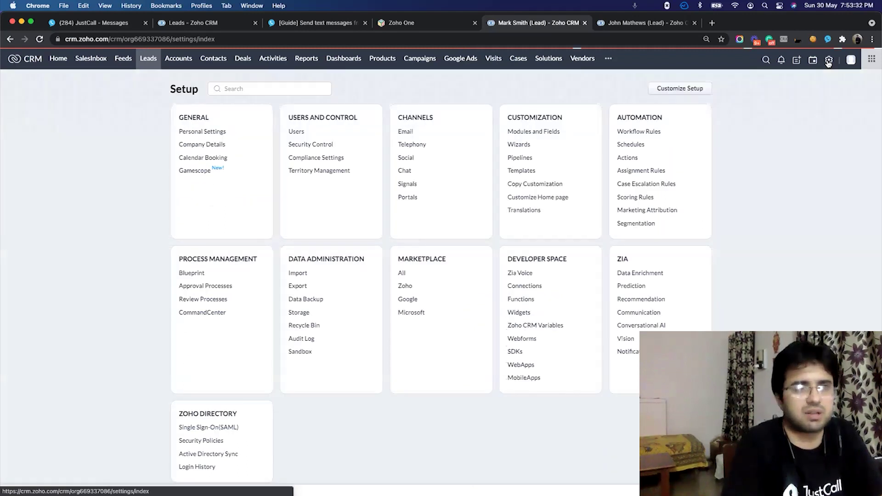
- Search Setup for 'wr', recheck the help article and JustCall thread, then open the Mathews Corporation lead
left_click(257, 89)
type("wr")
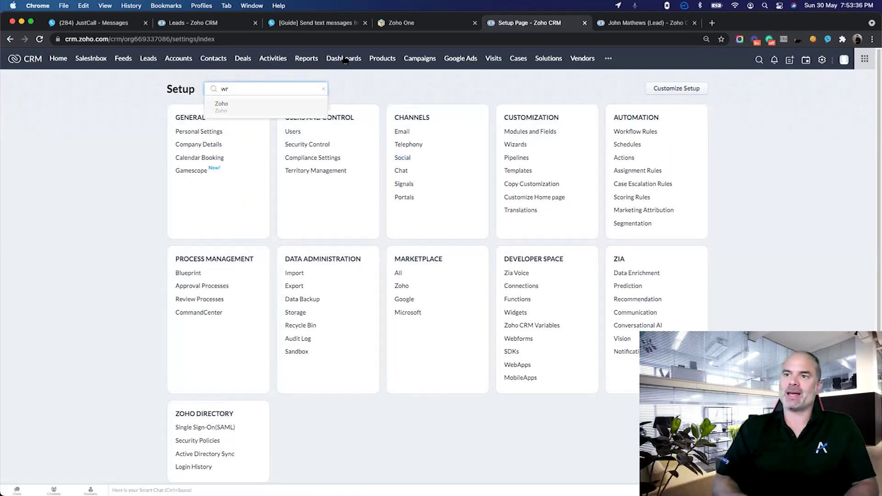
left_click(299, 27)
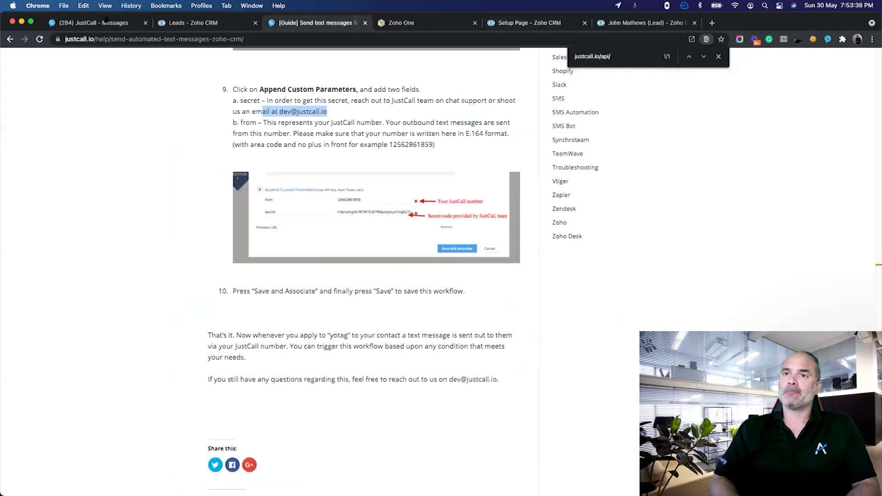
left_click(95, 26)
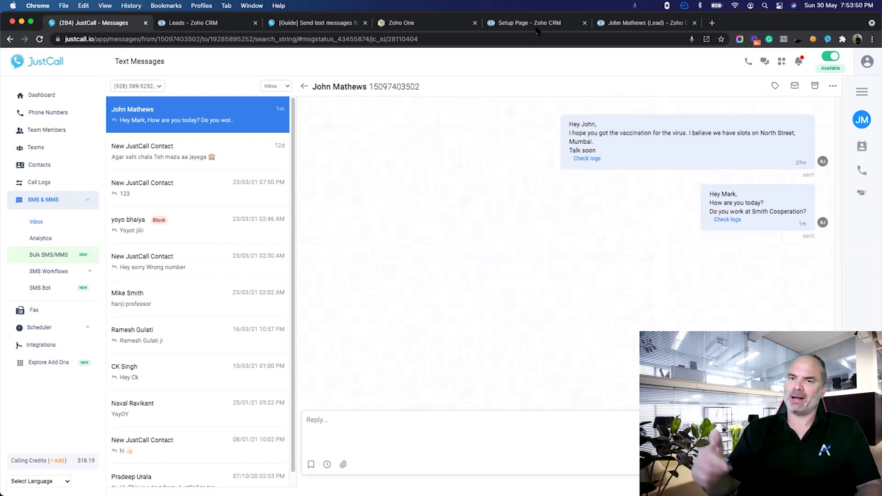
left_click(610, 24)
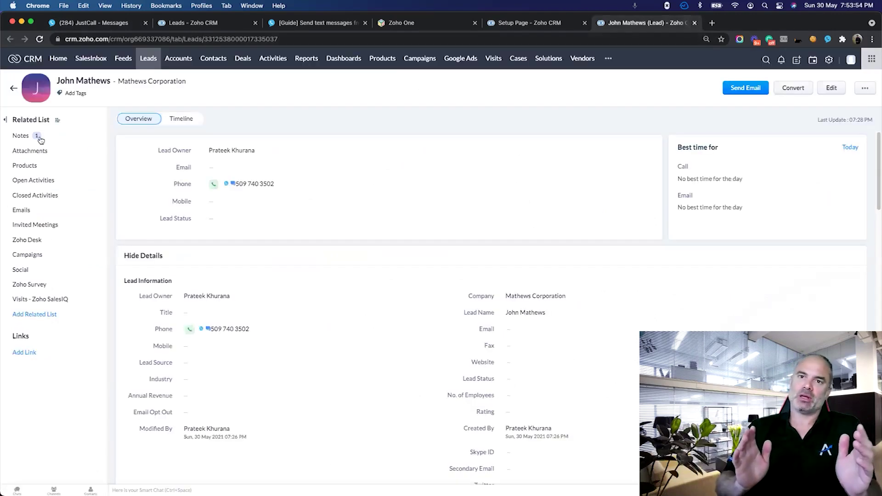
- Scroll to the Mathews Corporation lead's Notes and reload the record so a second note appears
scroll(218, 184, "down", 10)
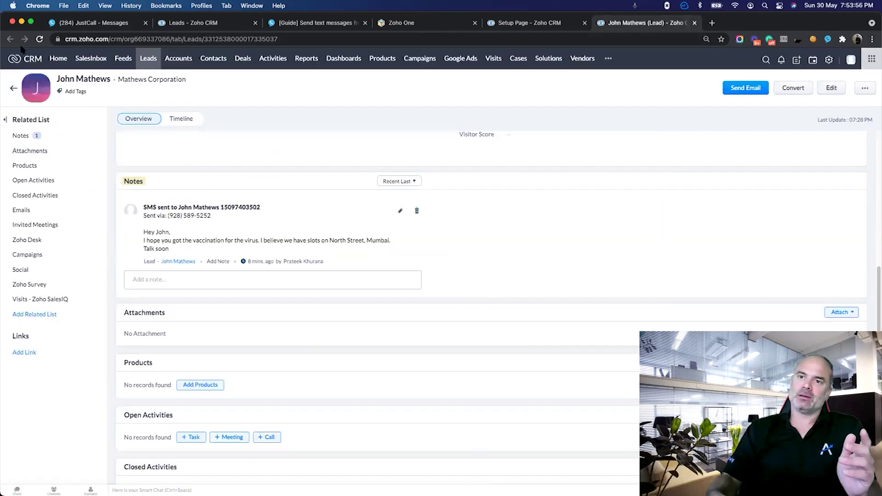
left_click(39, 40)
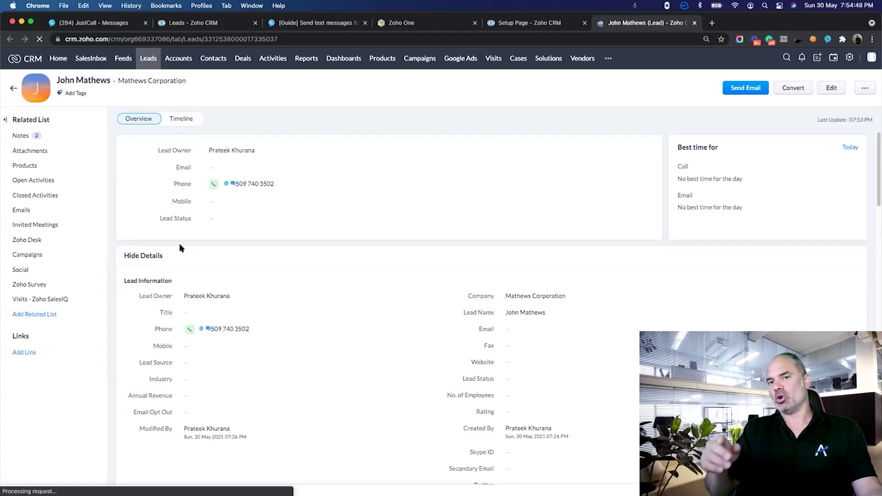
- Open the lead's Notes list and select the first note's title, the SMS asking about Smith Cooperation
scroll(55, 160, "down", 3)
left_click(20, 136)
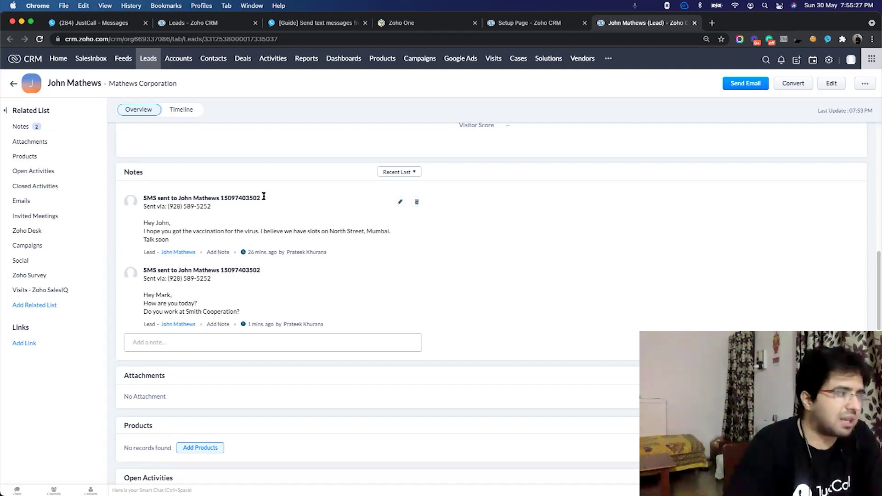
triple_click(143, 198)
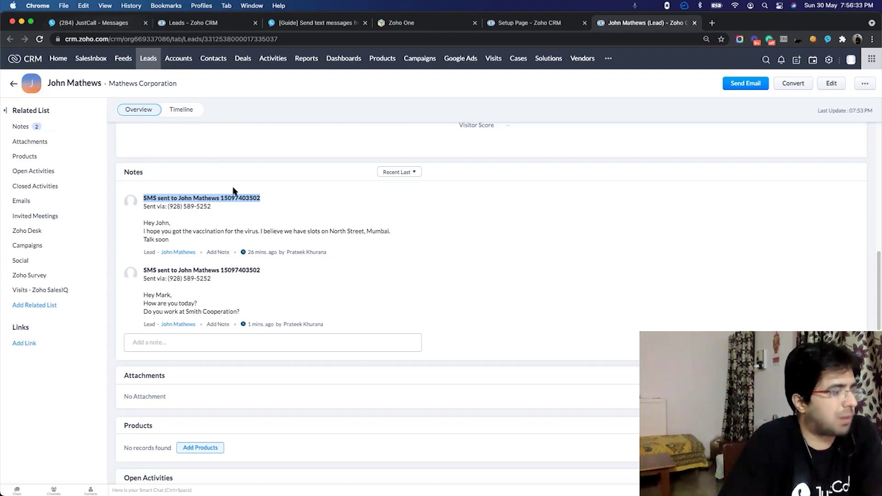
- Leave the lead record for JustCall's Integrations page showing the active Zoho CRM connection
left_click(28, 186)
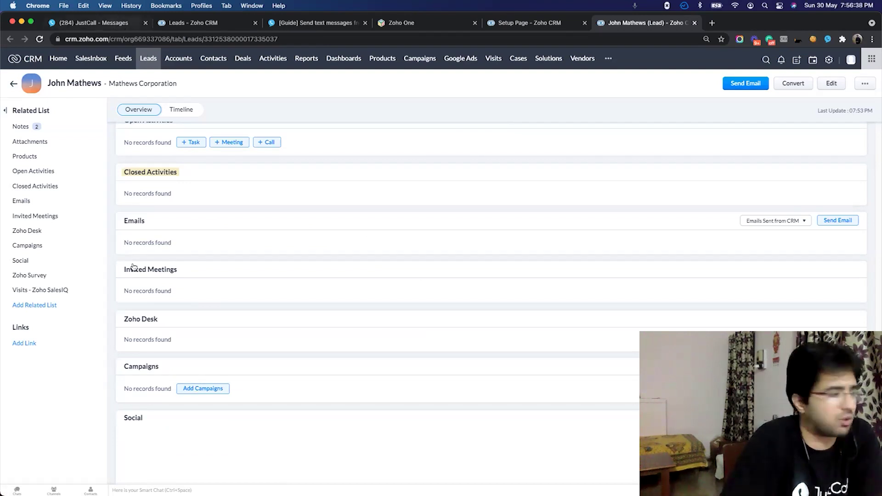
key("super+1")
left_click(32, 349)
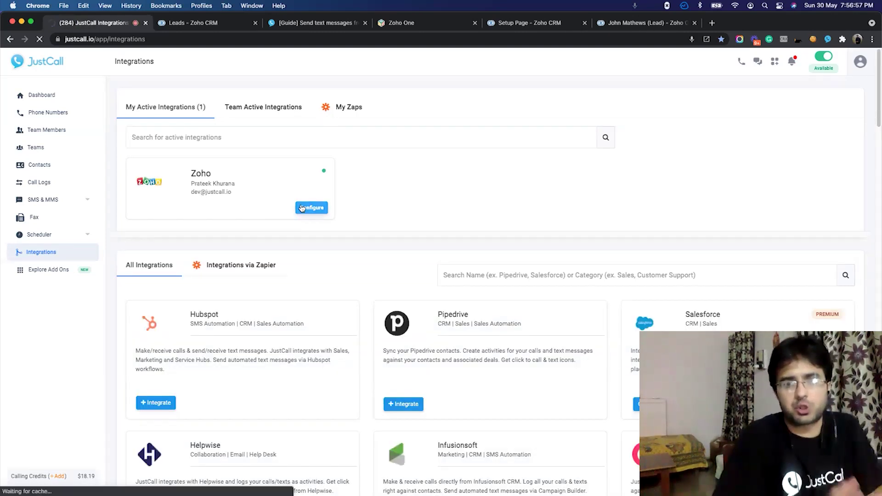
- Open the Zoho integration's workflow settings and review the incoming and outgoing SMS logging choices
left_click(302, 209)
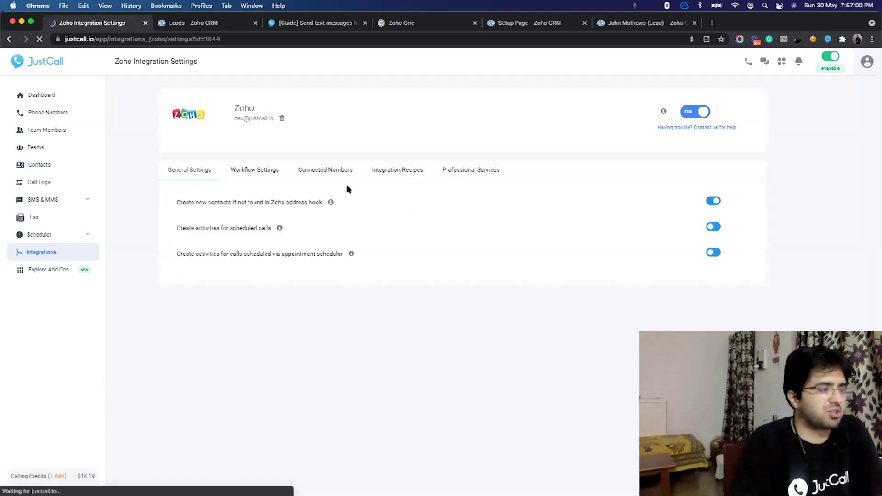
left_click(266, 172)
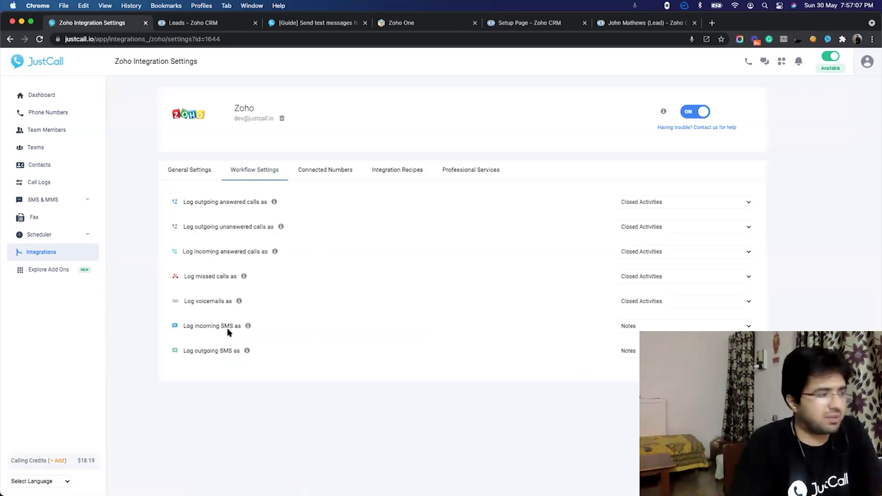
left_click_drag(268, 332, 195, 327)
left_click(679, 325)
left_click(242, 353)
left_click(679, 351)
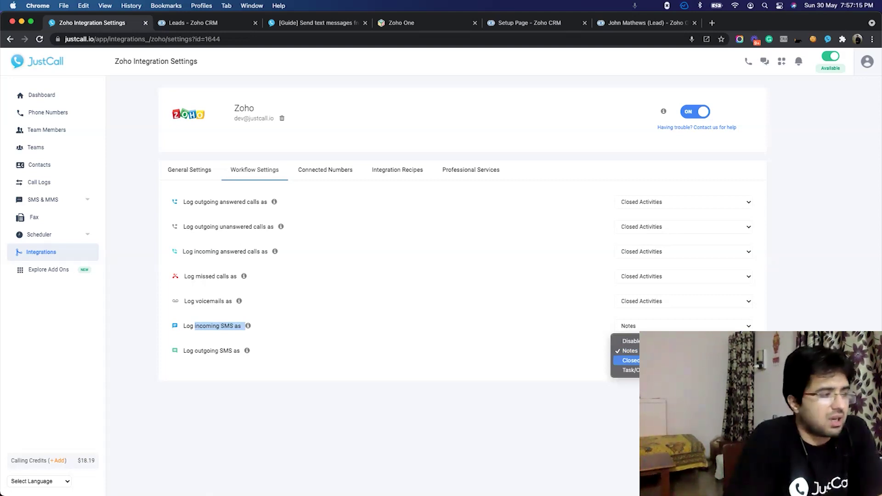
key("Escape")
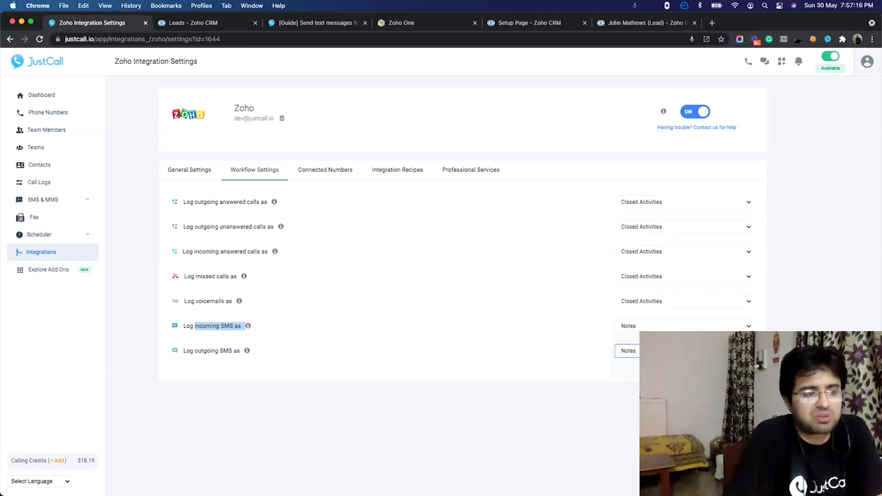
- Log outgoing SMS as Closed Activities and incoming SMS as Task/Open Activities, then return to the CRM Leads list
key("Down")
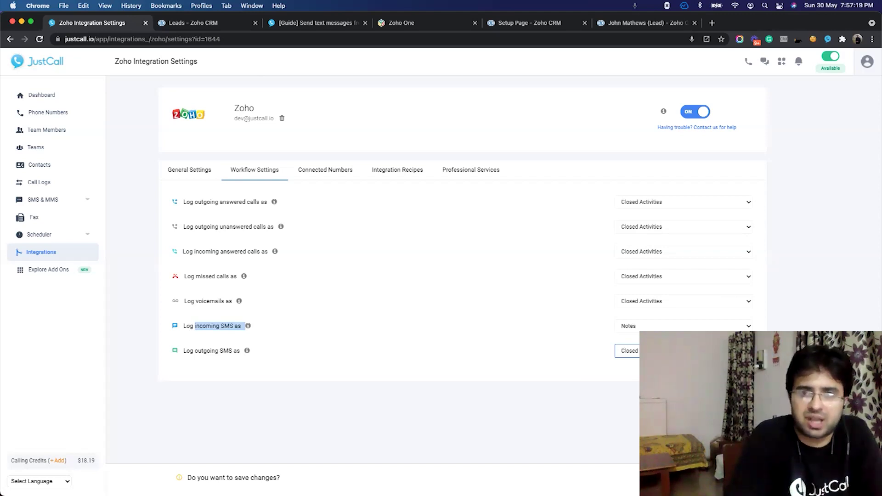
key("shift+Tab")
key("space")
key("Down")
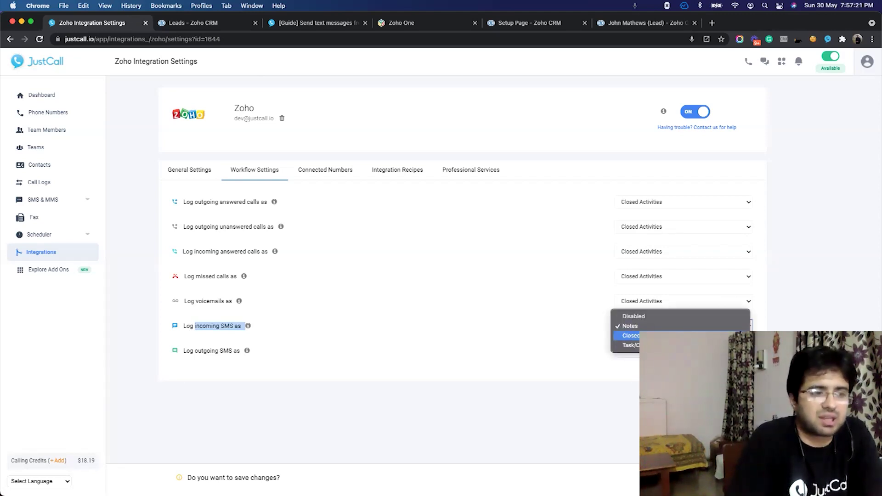
key("Down")
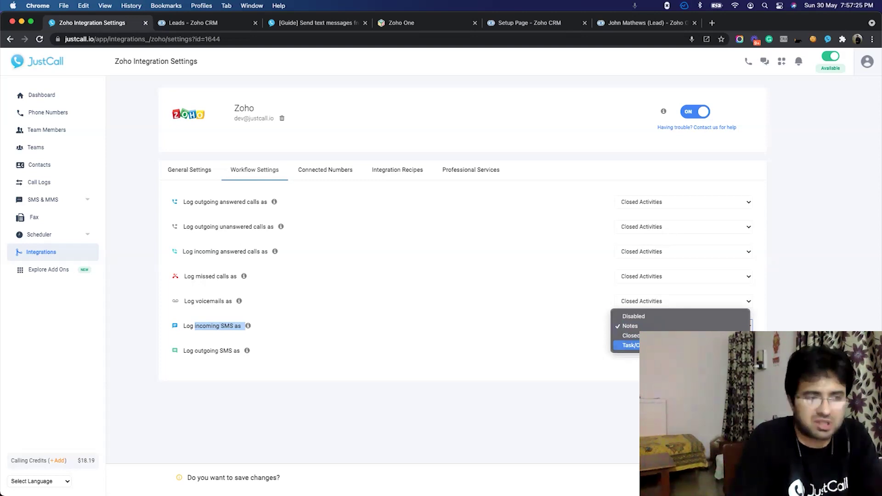
key("Return")
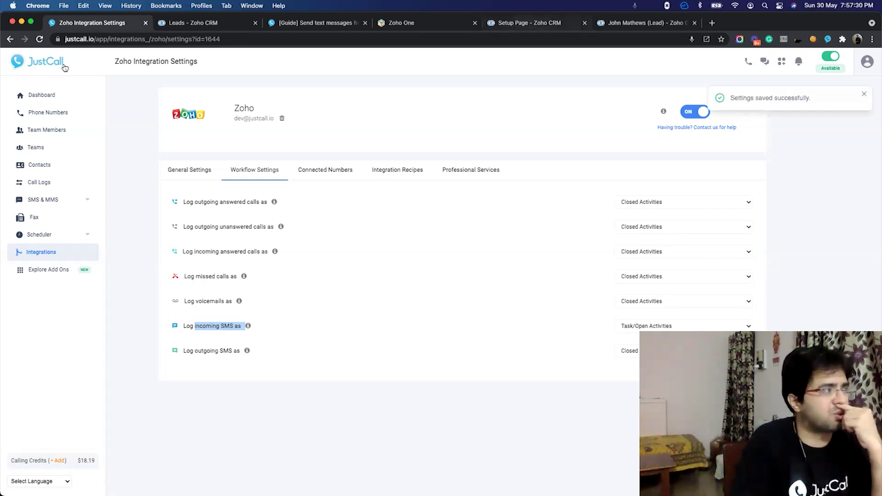
key("super+5")
key("super+2")
right_click(25, 60)
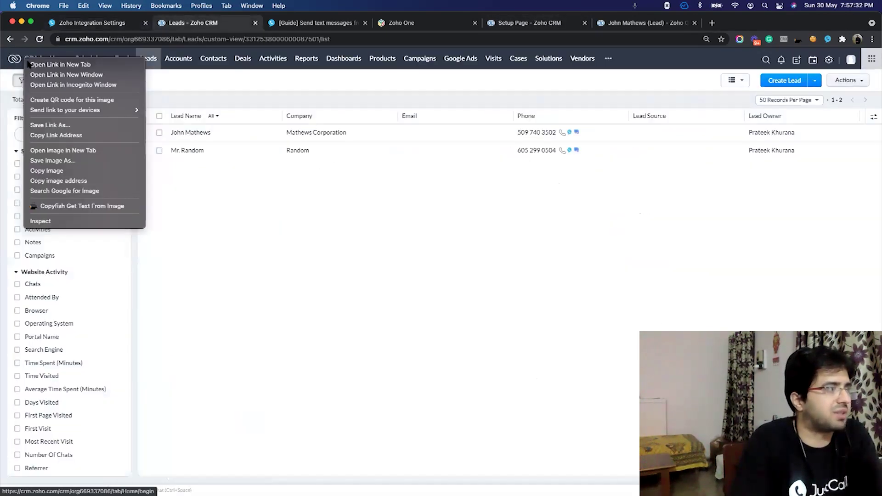
- Open the CRM home page in a new tab and start a Setup search for workflow settings
key("Escape")
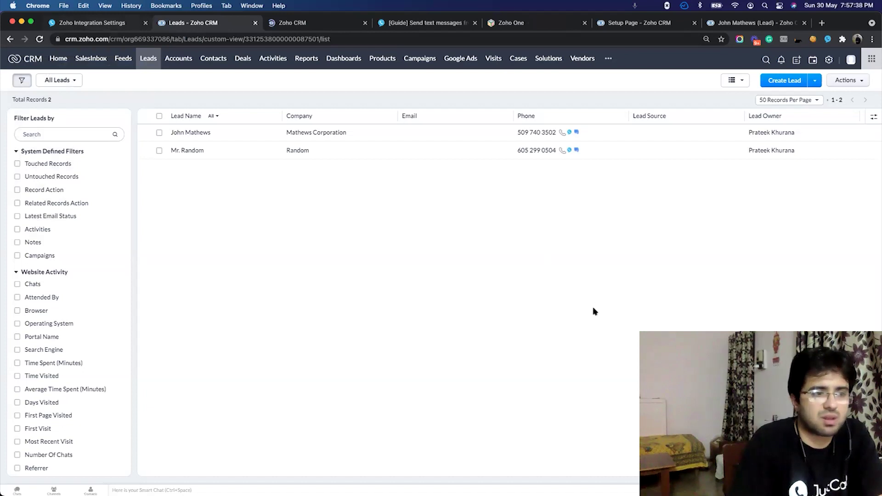
key("super+1")
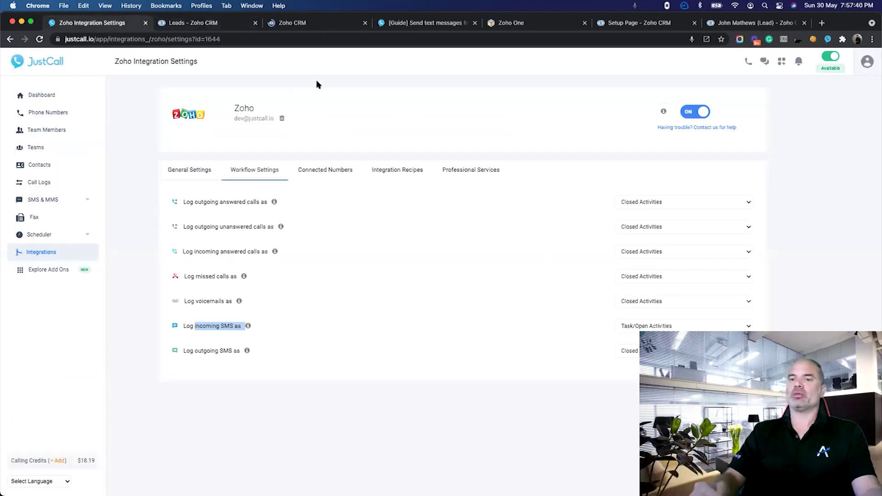
left_click(283, 24)
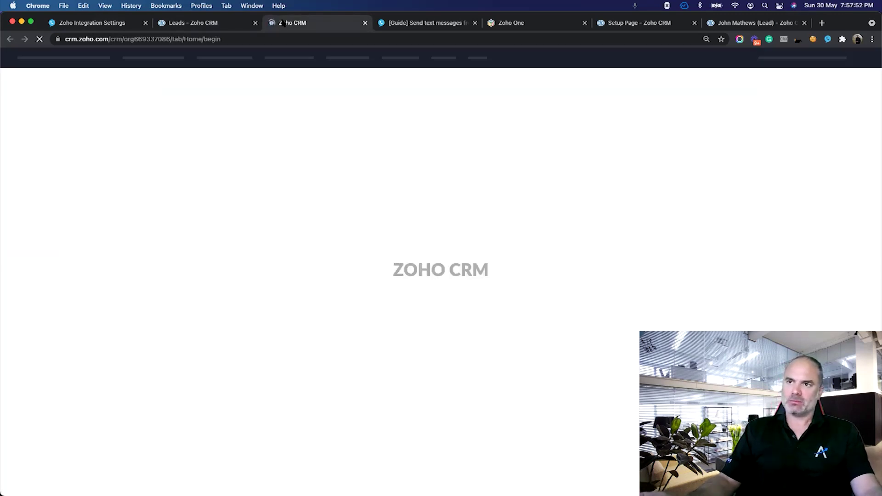
left_click(656, 23)
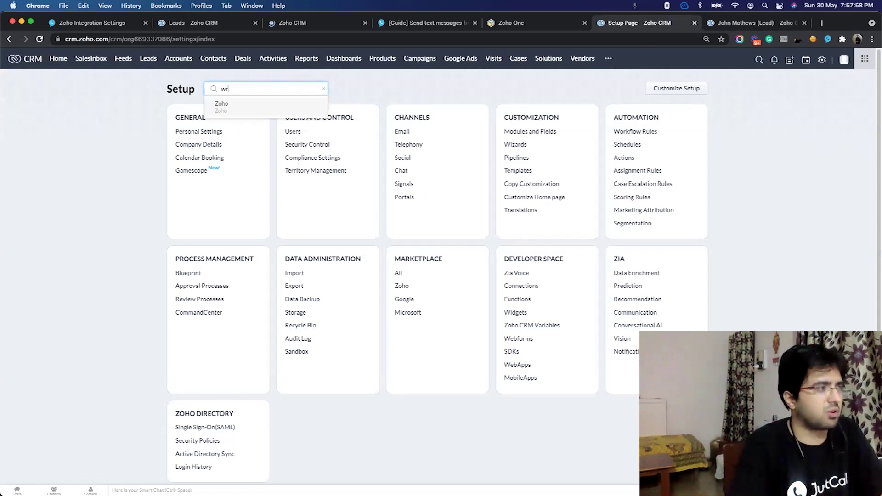
key("BackSpace")
type("orfkl")
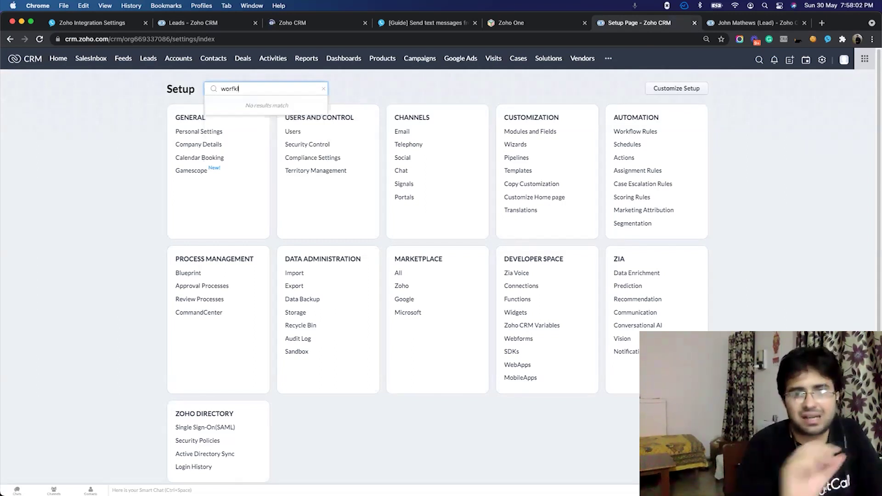
type("o")
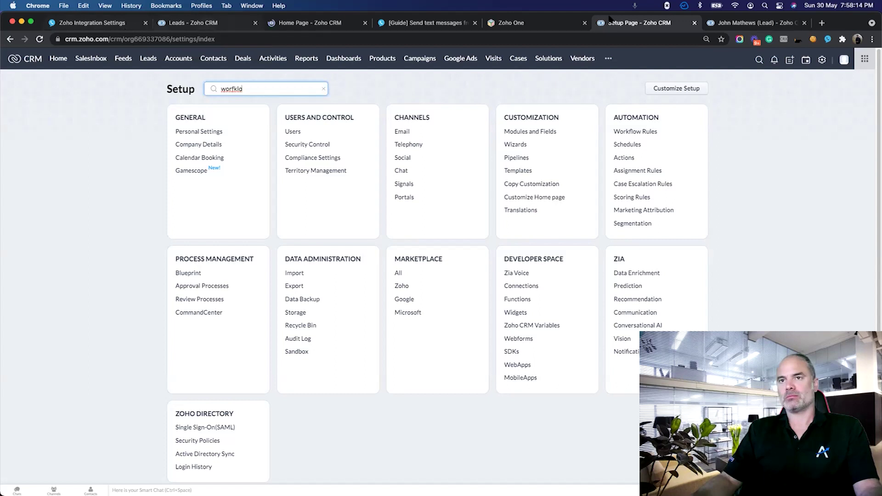
left_click(753, 23)
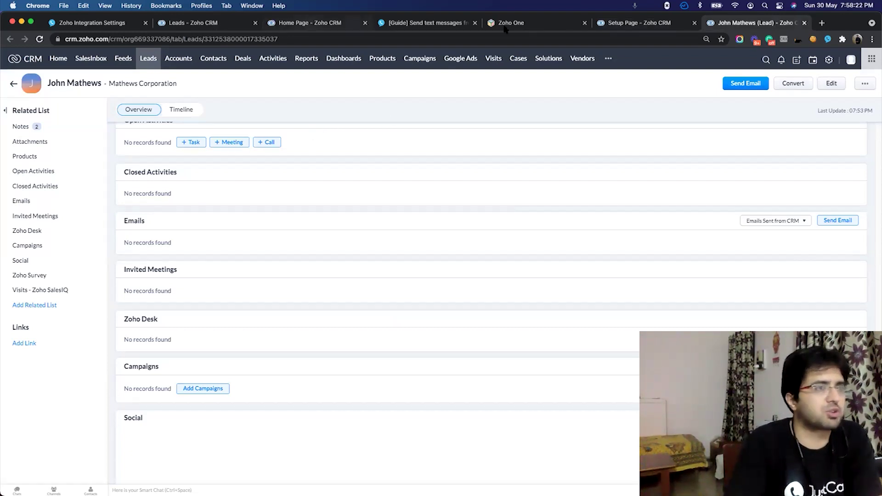
- Close the Zoho One tab and search Setup for 'workflow Rules' to list the existing rules
key("super+3")
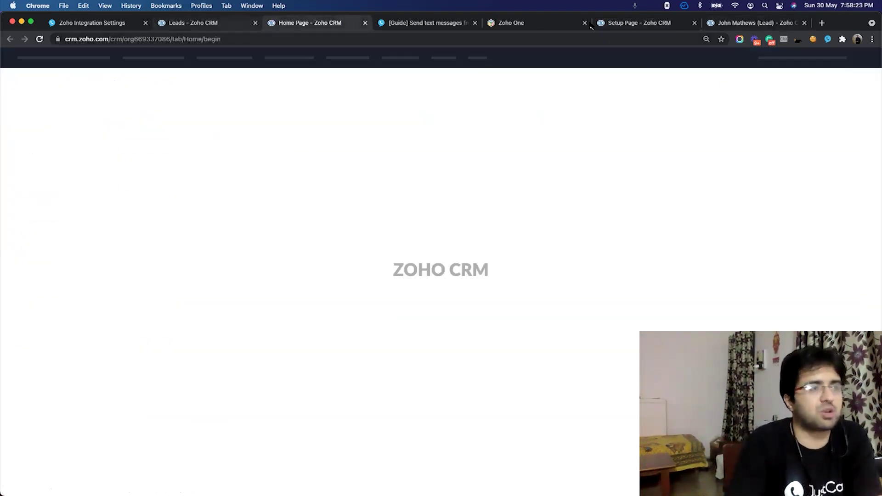
middle_click(549, 27)
key("super+5")
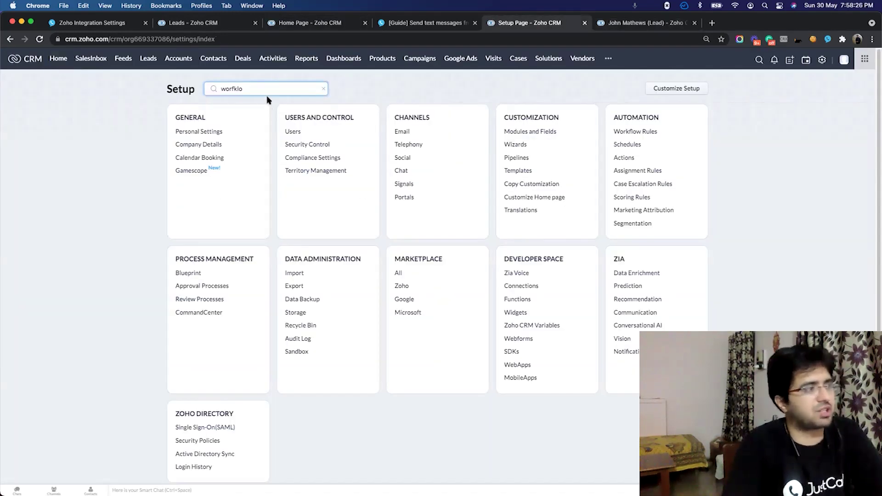
key("BackSpace")
key("BackSpace")
key("BackSpace")
key("BackSpace")
type("kflow")
key("super+a")
type("Rules")
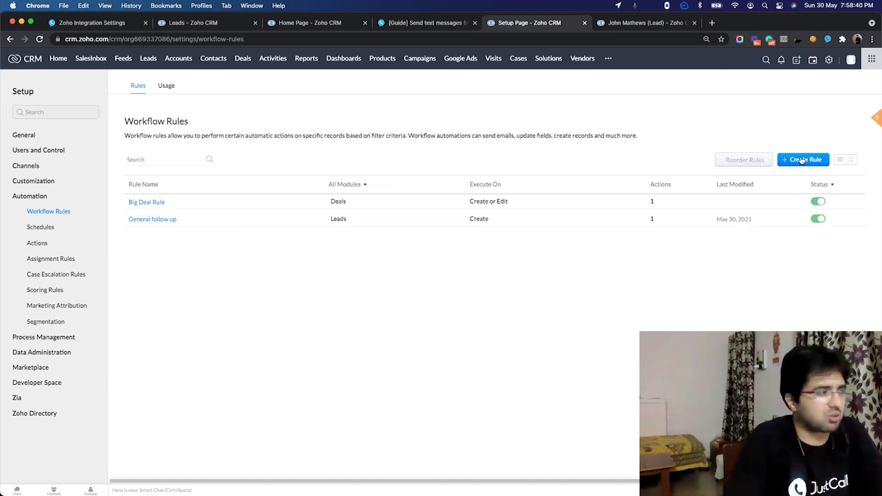
- Create a Tasks-module workflow rule named 'Incoming SMS as response' and continue to its editor
left_click(801, 160)
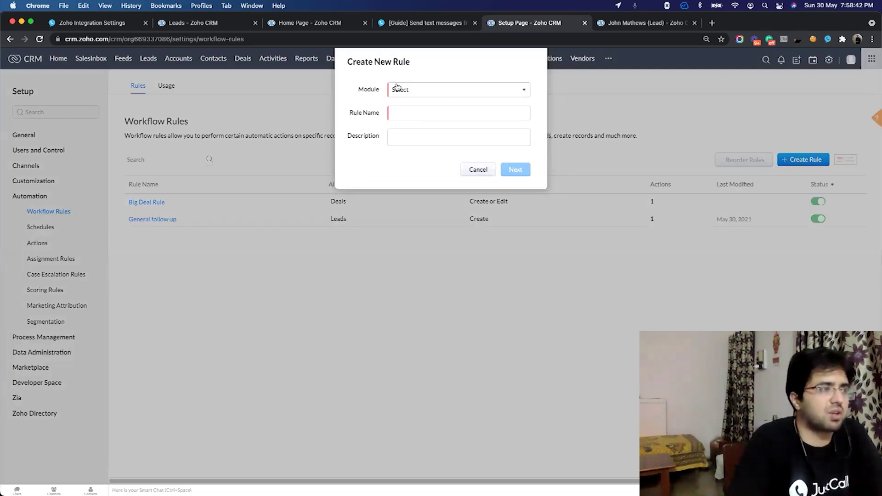
left_click(413, 89)
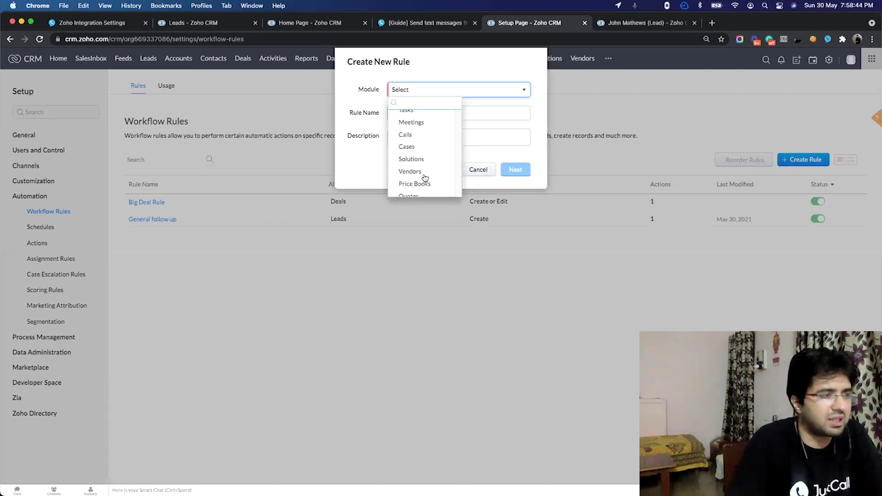
scroll(423, 179, "down", 3)
scroll(423, 179, "up", 5)
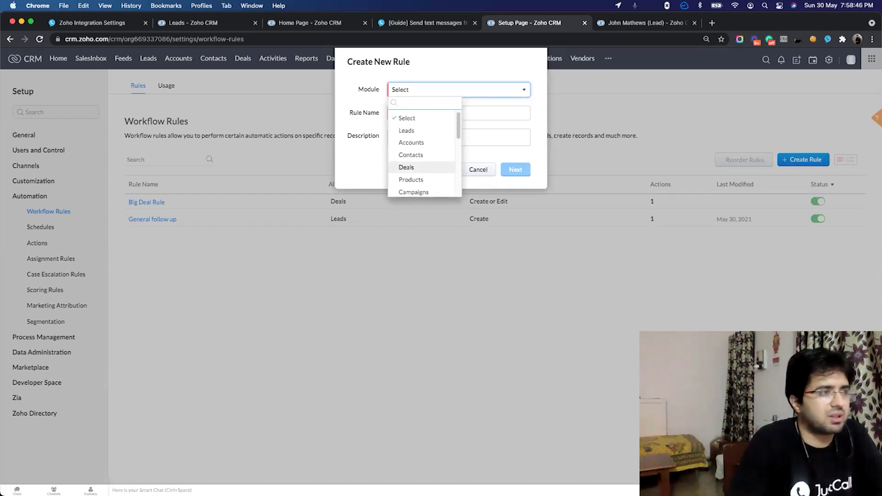
type("ac")
key("BackSpace")
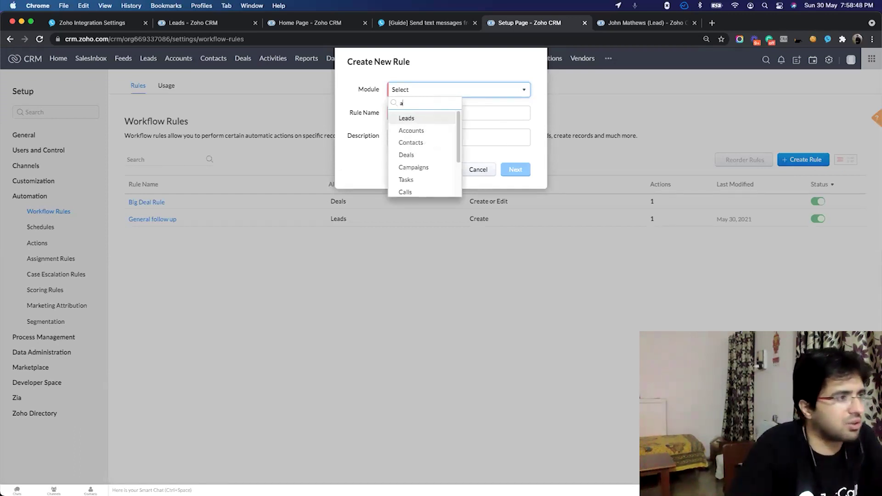
type("c")
key("BackSpace")
key("BackSpace")
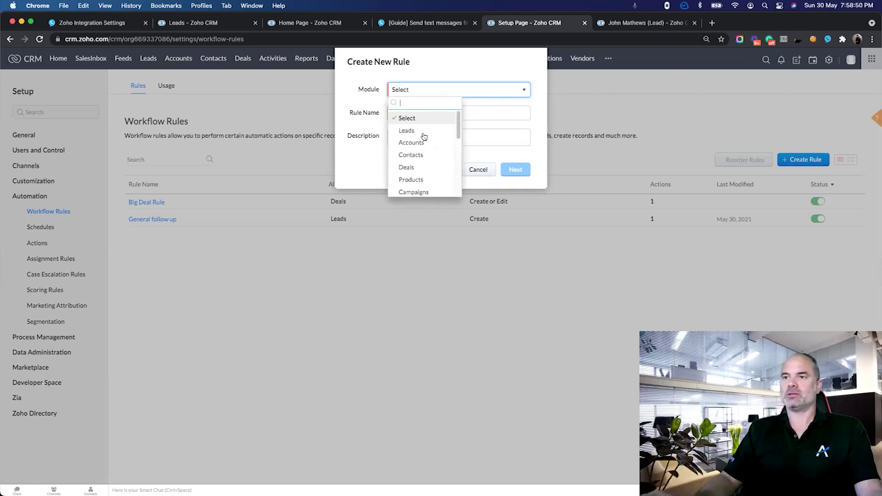
scroll(423, 138, "down", 3)
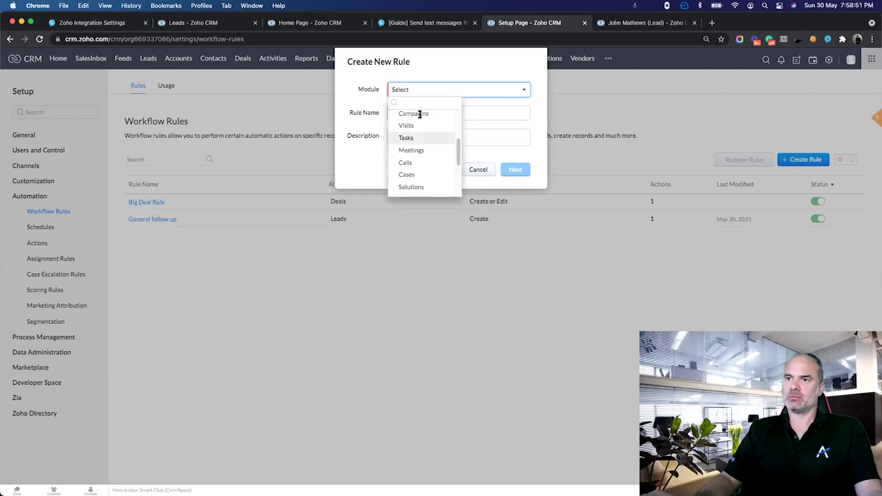
key("Return")
type("Incoming SMS as response")
left_click(493, 159)
key("Return")
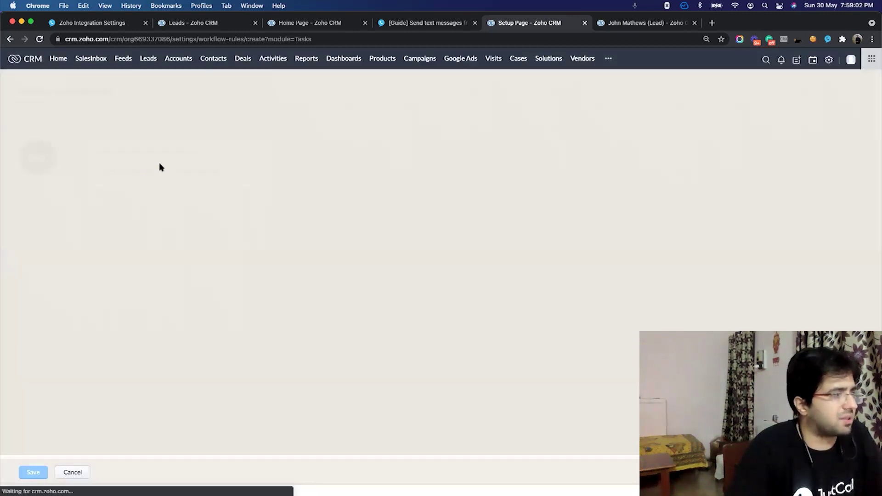
- Trigger the rule on record actions and pick Subject as the first condition's field
left_click(121, 172)
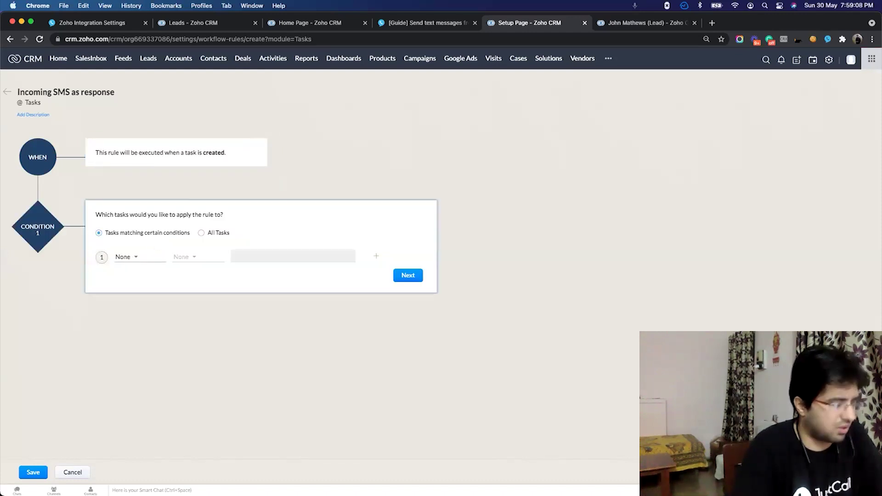
left_click(125, 256)
type("tu")
key("BackSpace")
key("BackSpace")
type("sub")
key("Return")
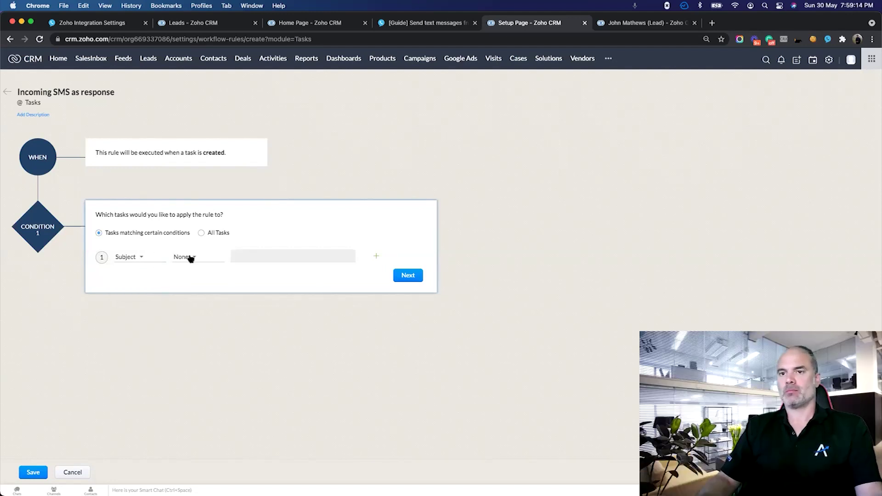
- Make the condition Subject contains 'Incoming SMS', then open the first lead from the Leads list
left_click(190, 259)
left_click(189, 308)
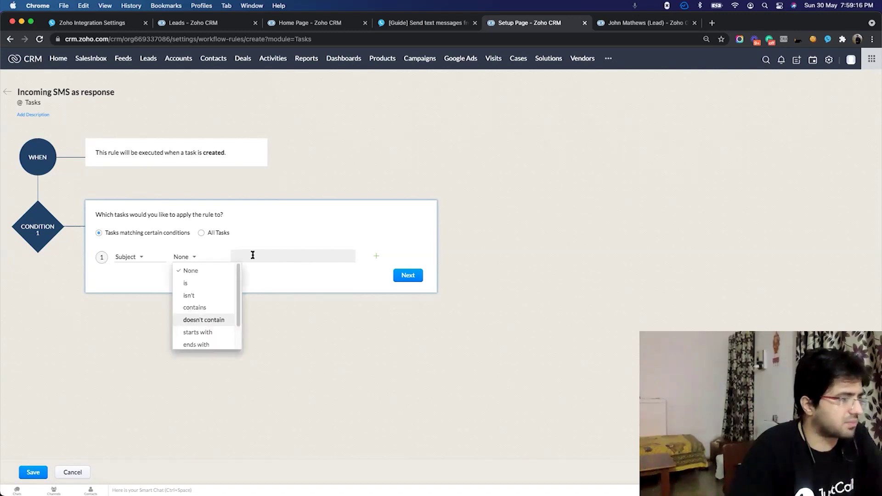
type("SMS")
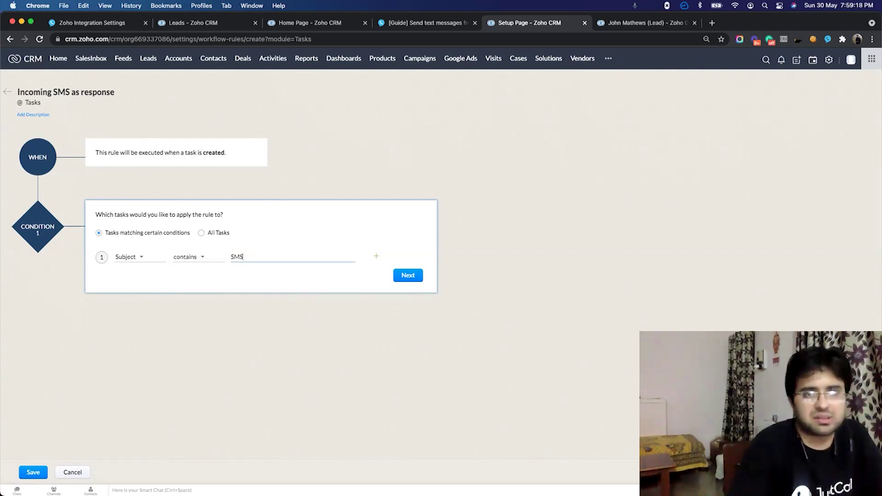
left_click(231, 256)
type("Incoming")
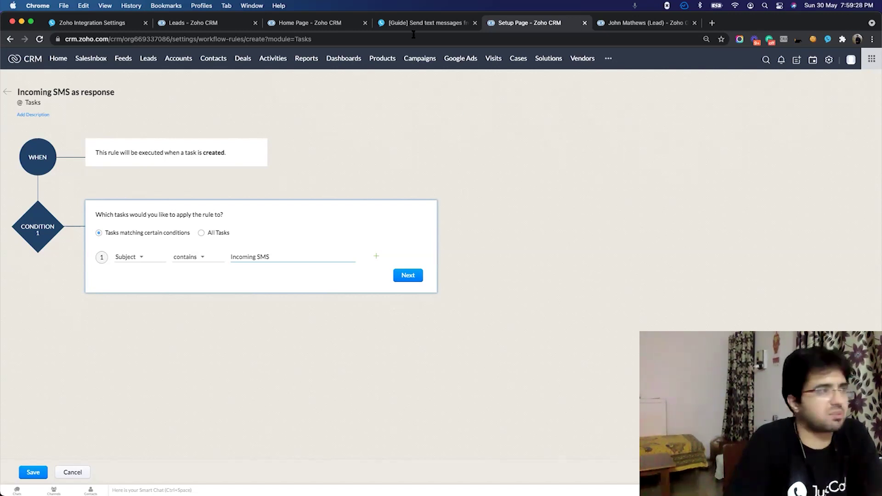
left_click(183, 26)
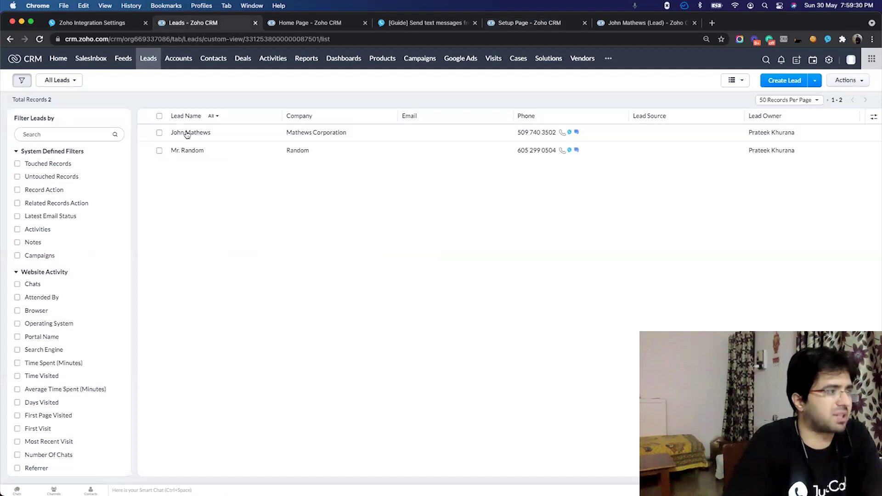
left_click(187, 134)
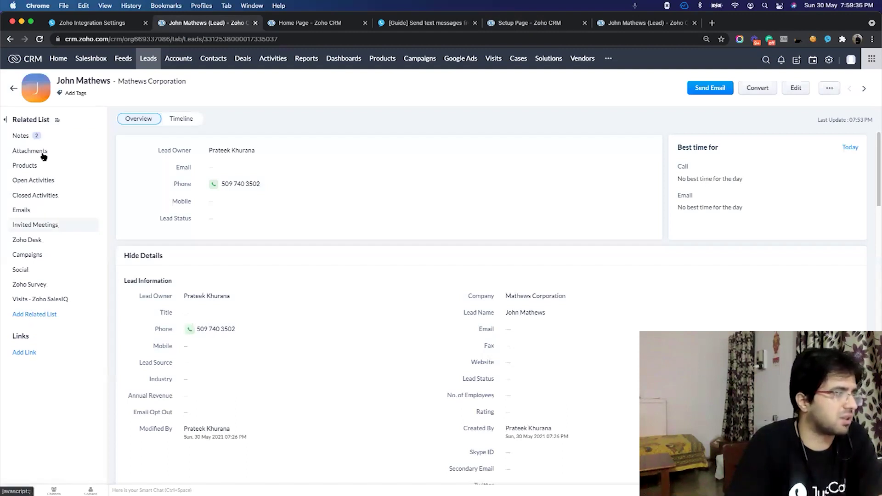
- Inspect and select the SMS note titles in the lead's Notes, then go back to the rule editor
left_click(44, 140)
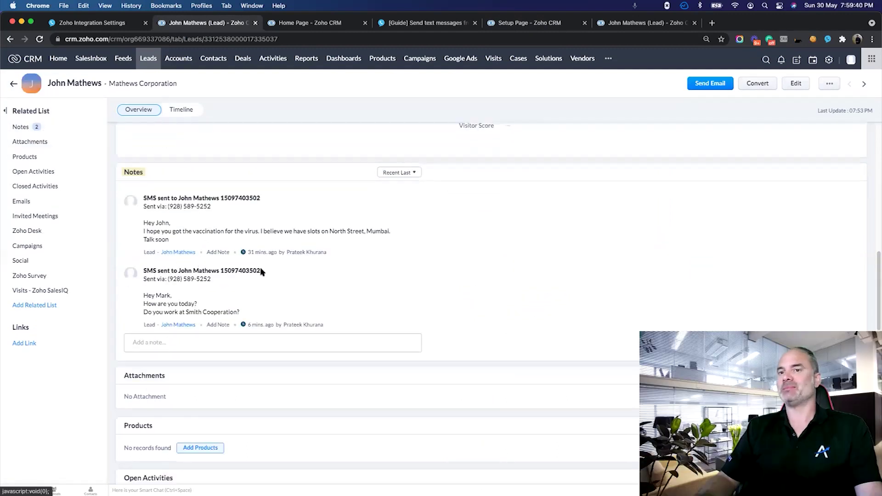
triple_click(260, 271)
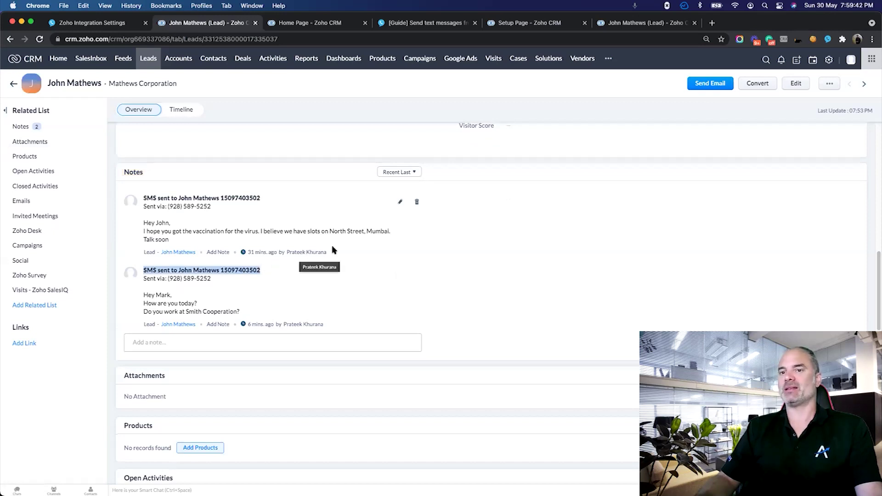
left_click(182, 274)
left_click_drag(248, 268, 260, 270)
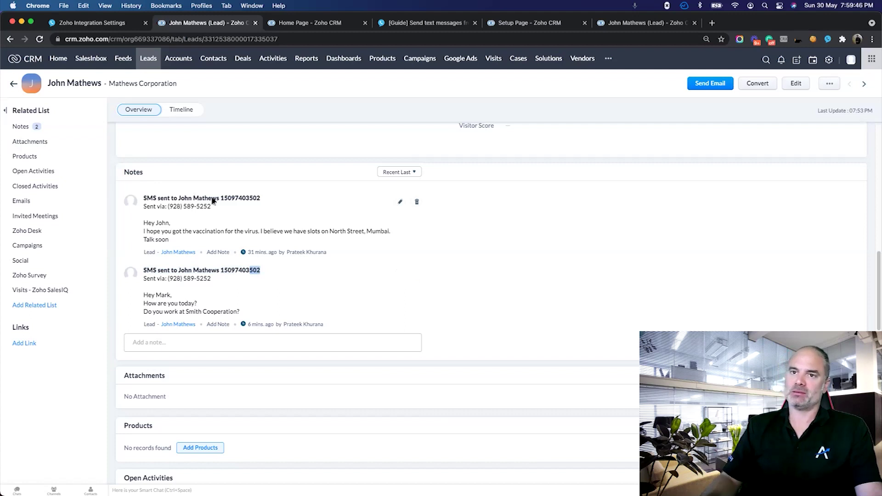
triple_click(237, 199)
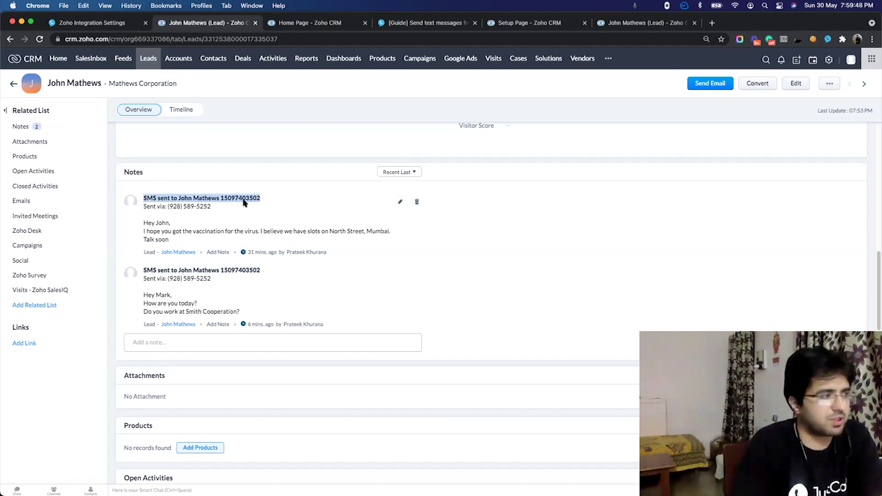
double_click(244, 202)
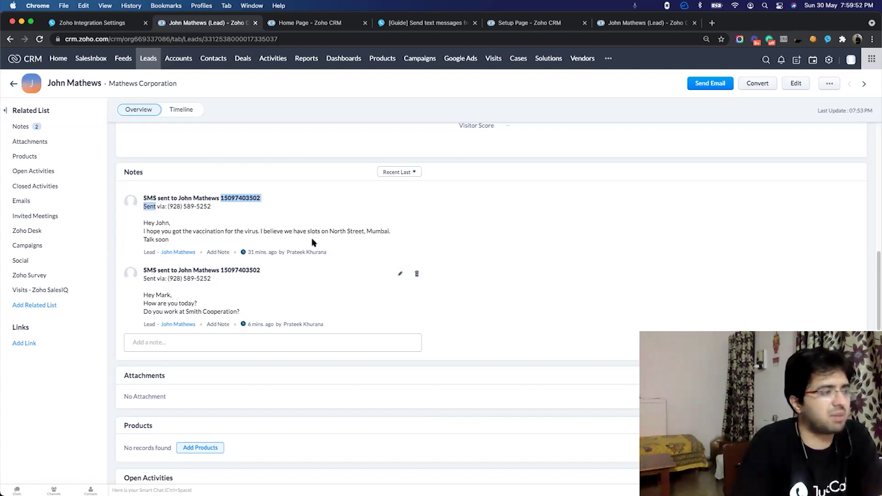
scroll(244, 372, "up", 4)
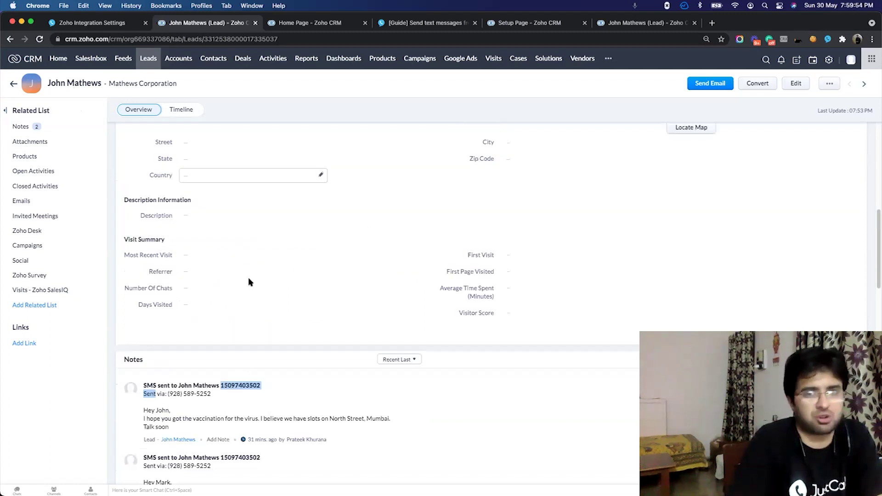
scroll(213, 275, "down", 3)
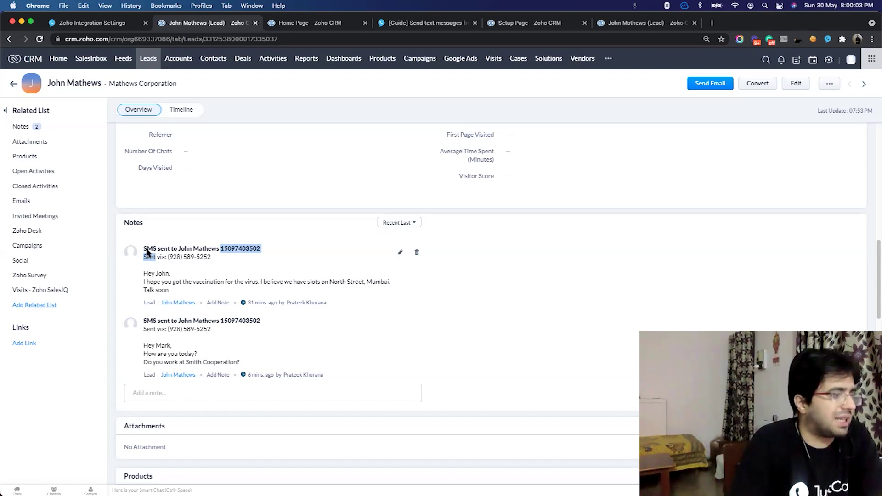
left_click(144, 248)
triple_click(145, 248)
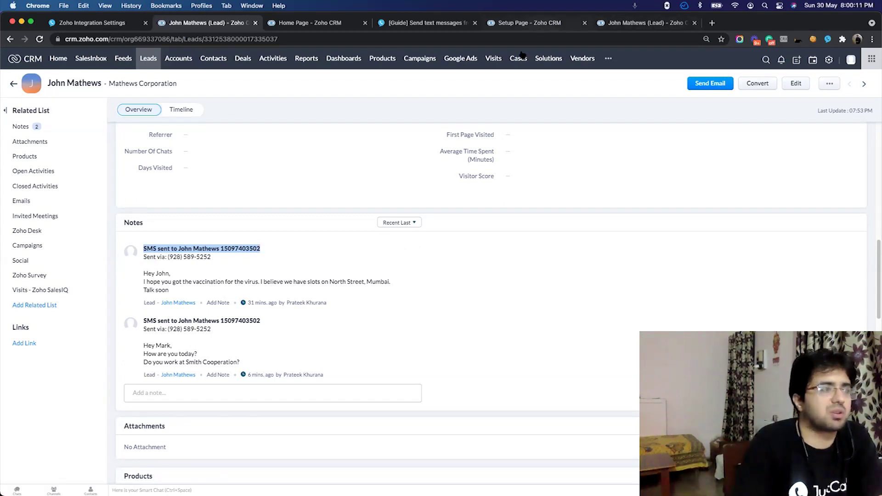
key("super+5")
- Change the condition value to 'New SMS from', save it, and reopen the condition for editing
type("New SMS from")
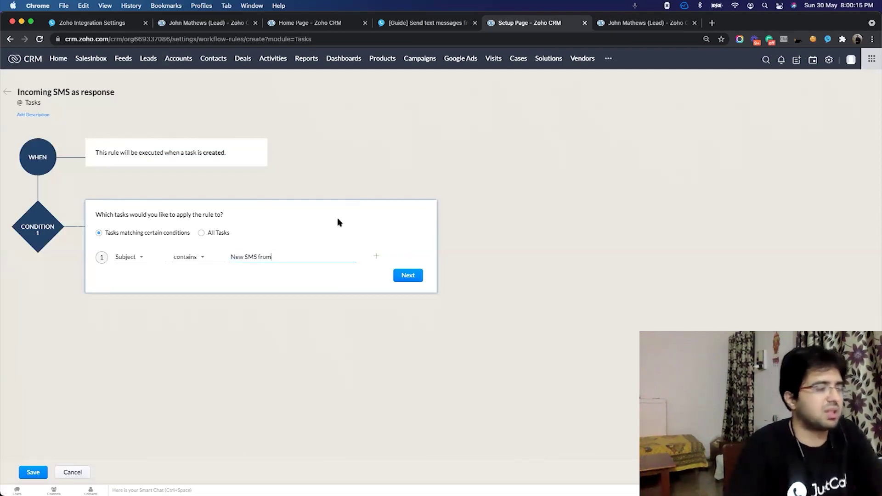
left_click(408, 275)
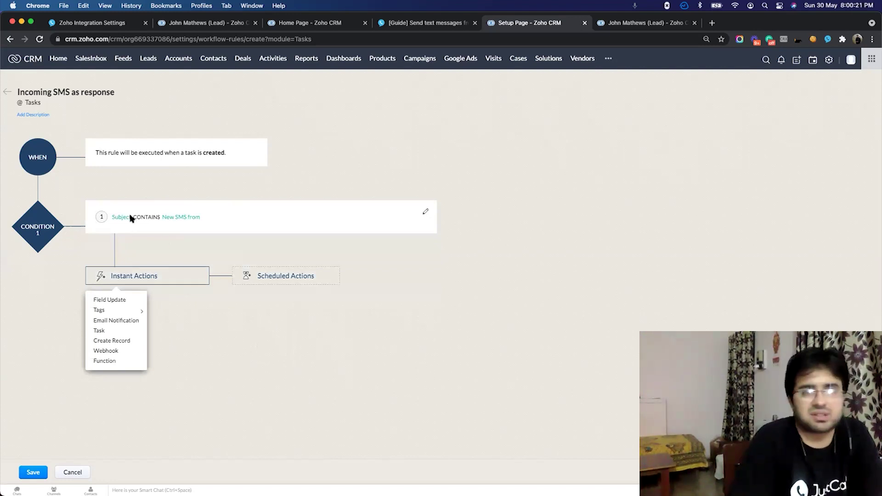
left_click(410, 216)
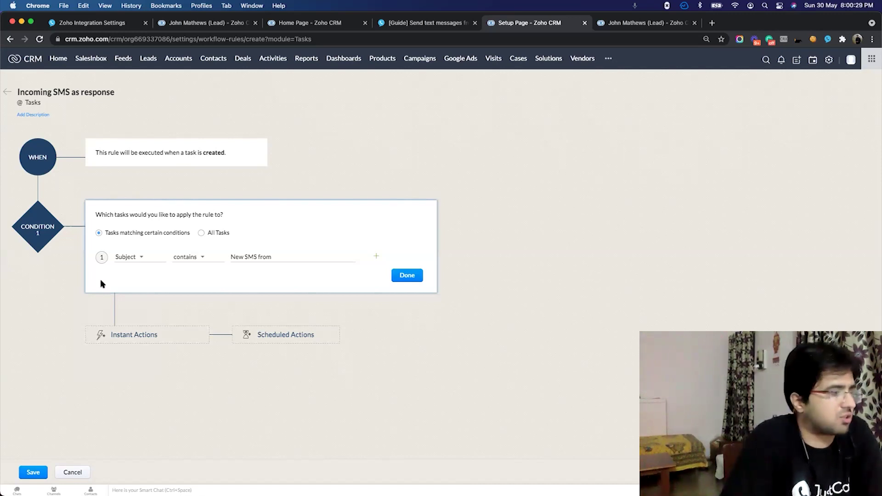
- Add a second condition row using Due Date as its field, leaving its value blank
left_click(377, 257)
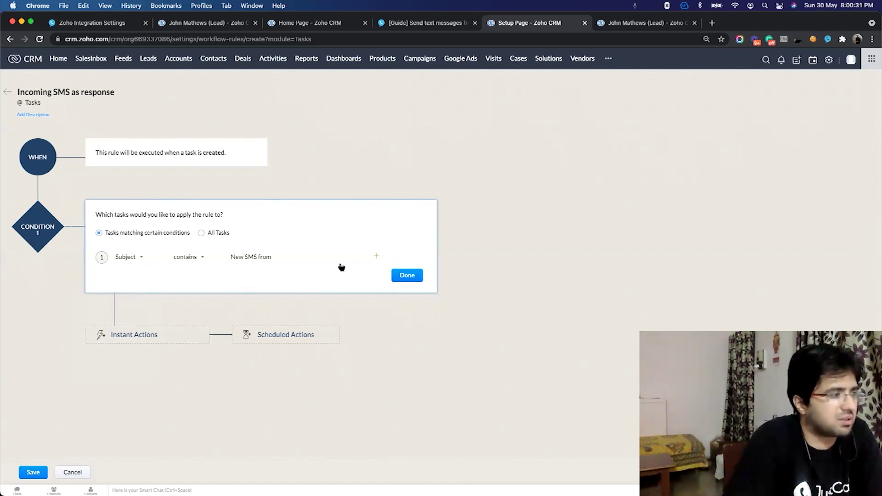
left_click(128, 281)
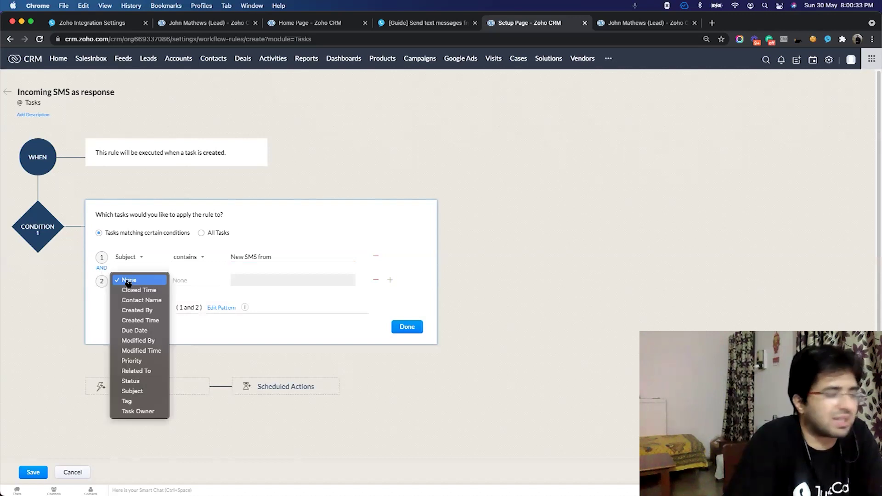
left_click(128, 281)
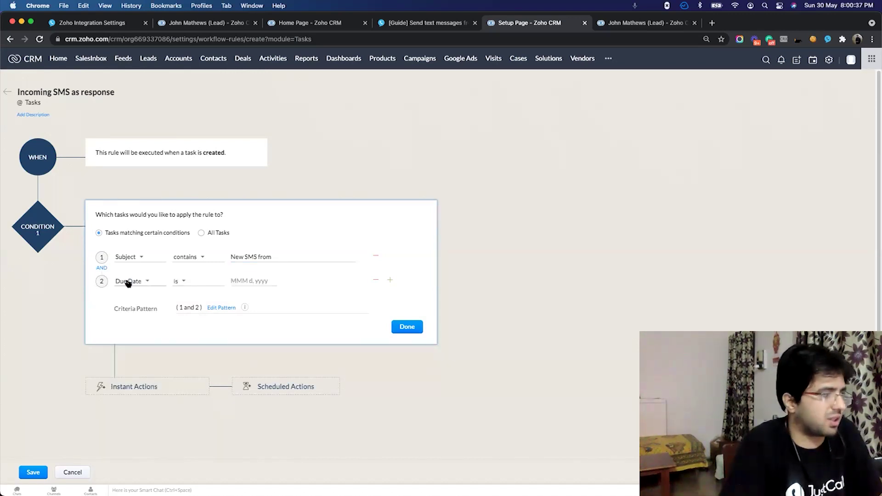
left_click(128, 281)
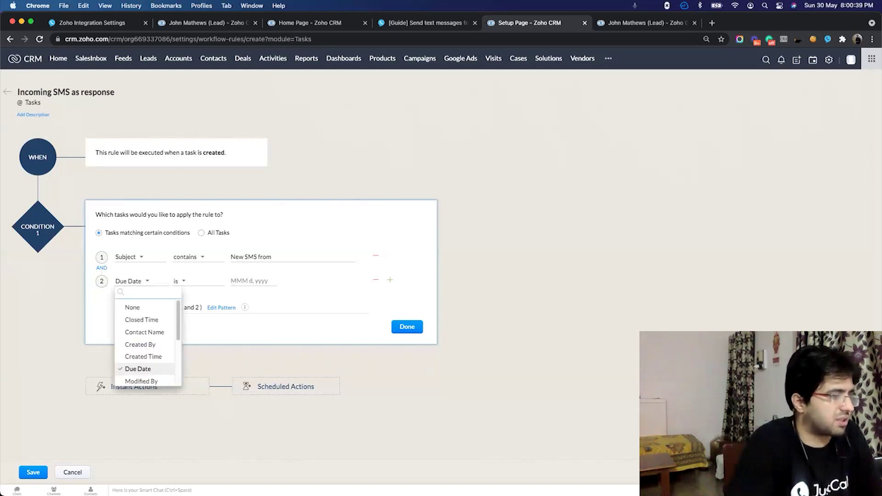
type("des")
key("BackSpace")
key("BackSpace")
type("cone")
key("BackSpace")
key("BackSpace")
key("BackSpace")
key("BackSpace")
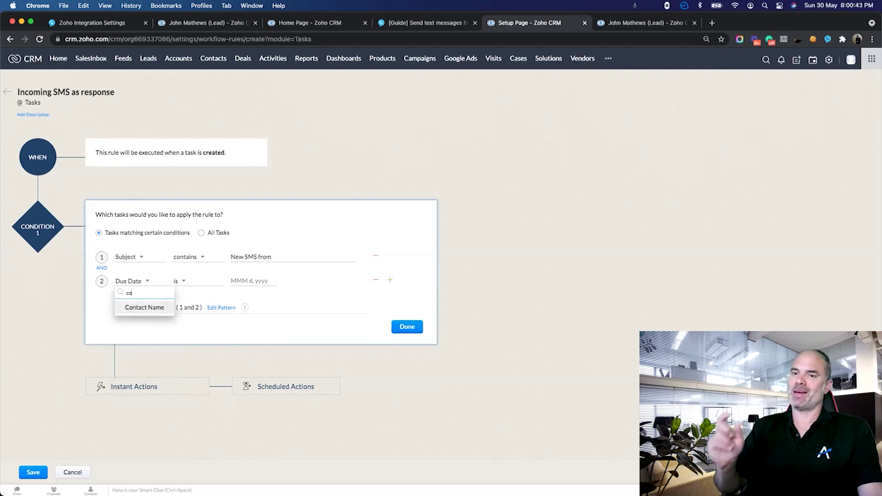
scroll(137, 317, "down", 3)
scroll(141, 335, "down", 2)
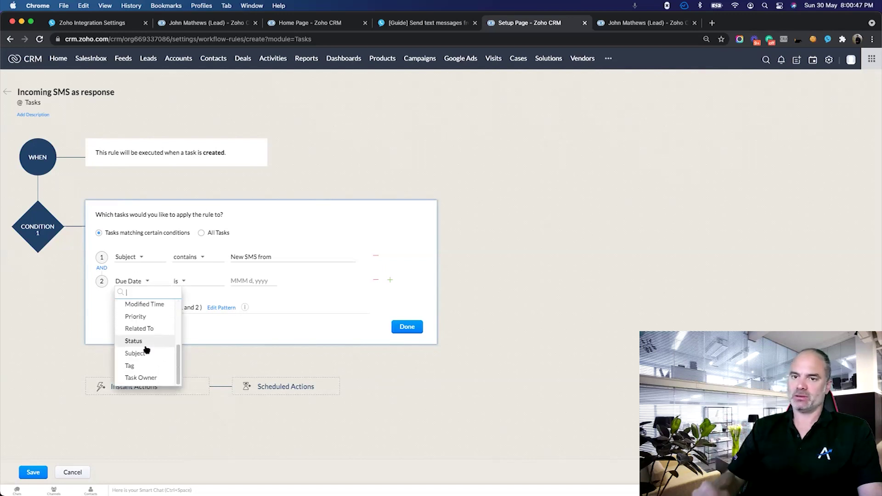
scroll(148, 350, "up", 2)
scroll(148, 350, "up", 2)
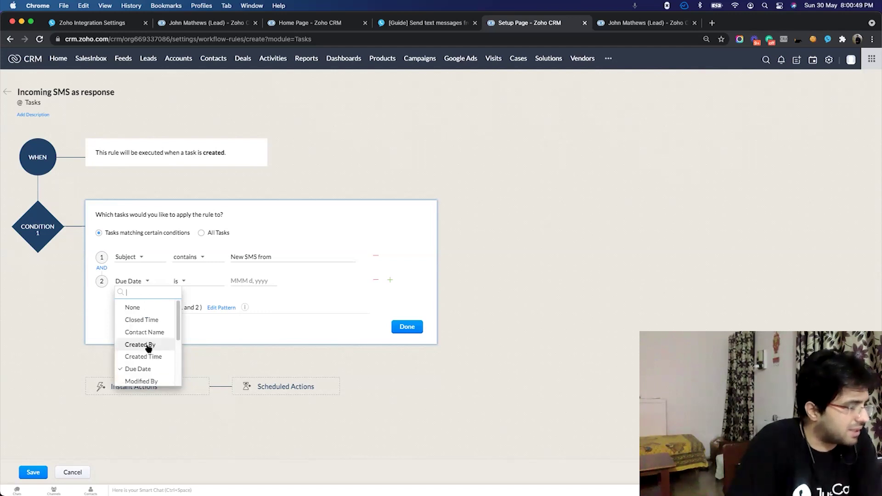
scroll(149, 354, "down", 2)
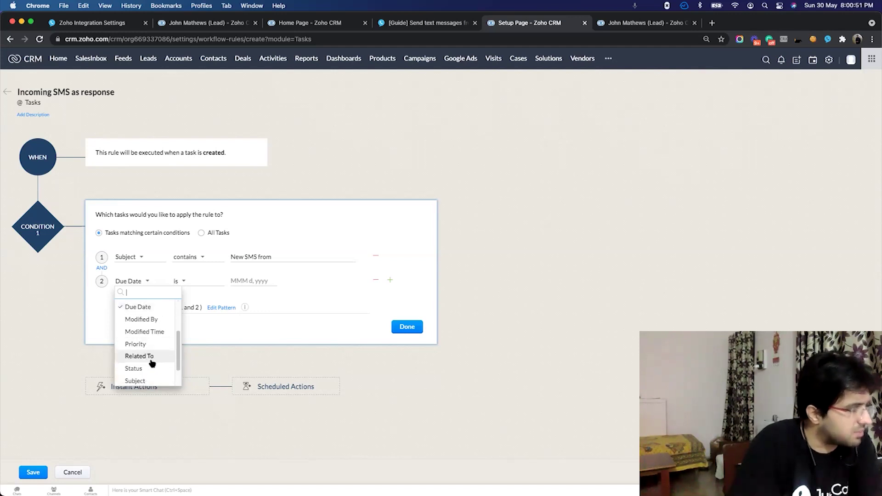
scroll(151, 358, "down", 2)
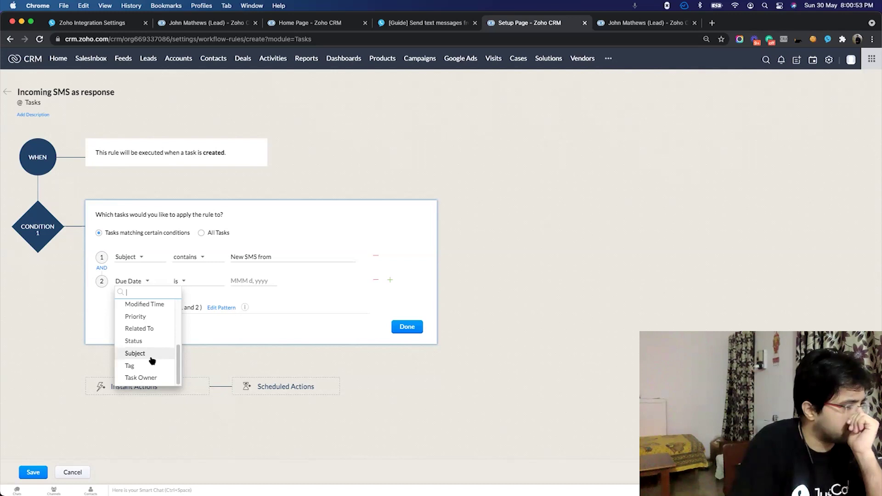
scroll(147, 367, "up", 5)
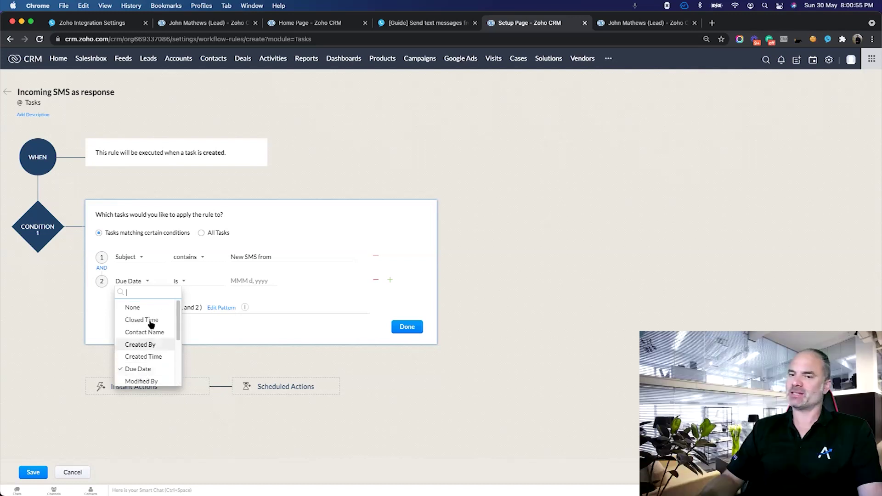
scroll(150, 326, "down", 5)
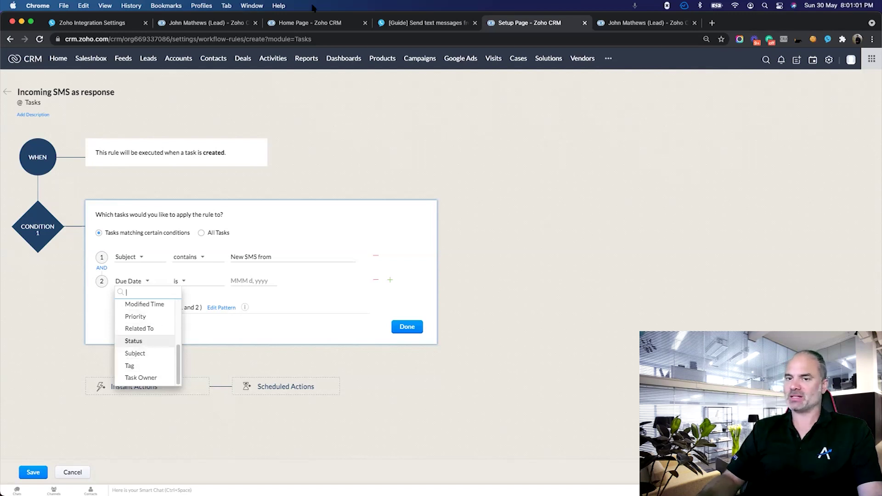
key("Escape")
- Open the CRM home page in a new tab, then return to the Mathews Corporation lead's SMS notes
right_click(14, 61)
key("Down")
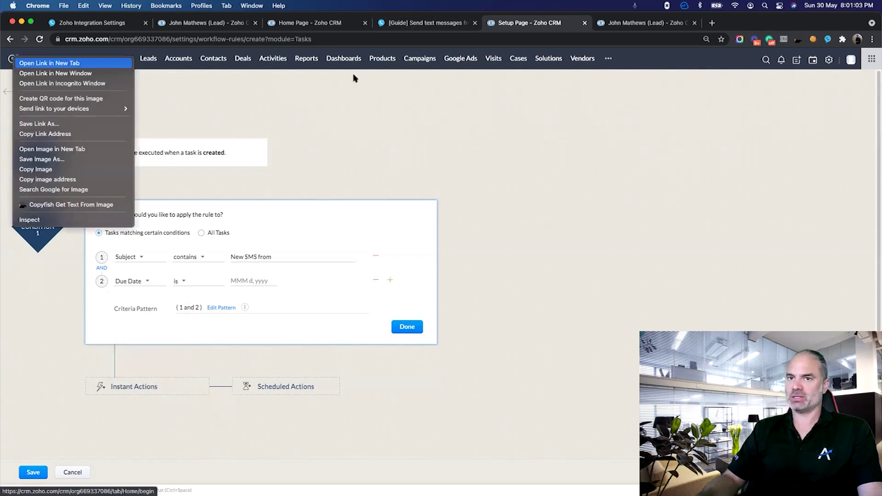
key("Return")
left_click(623, 28)
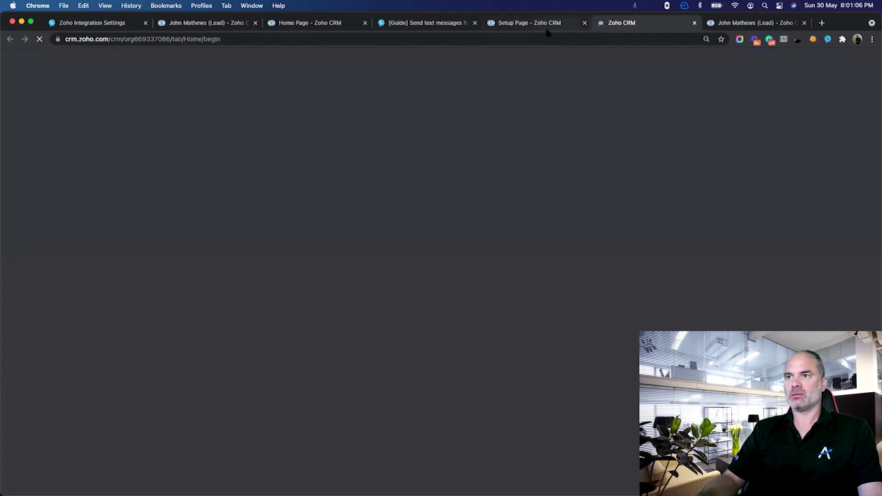
left_click(528, 22)
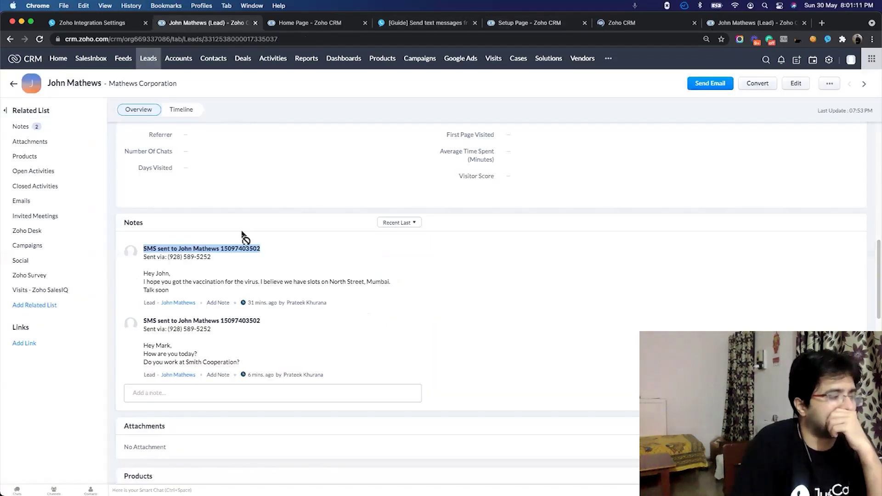
key("super+2")
- Bring back JustCall's Zoho Integration Settings, where incoming SMS are logged as Task/Open Activities
mouse_move(260, 260)
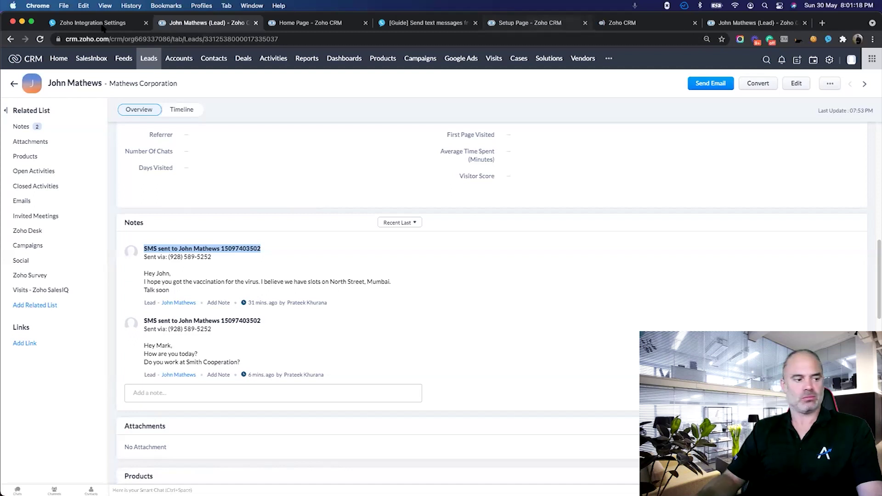
key("super+1")
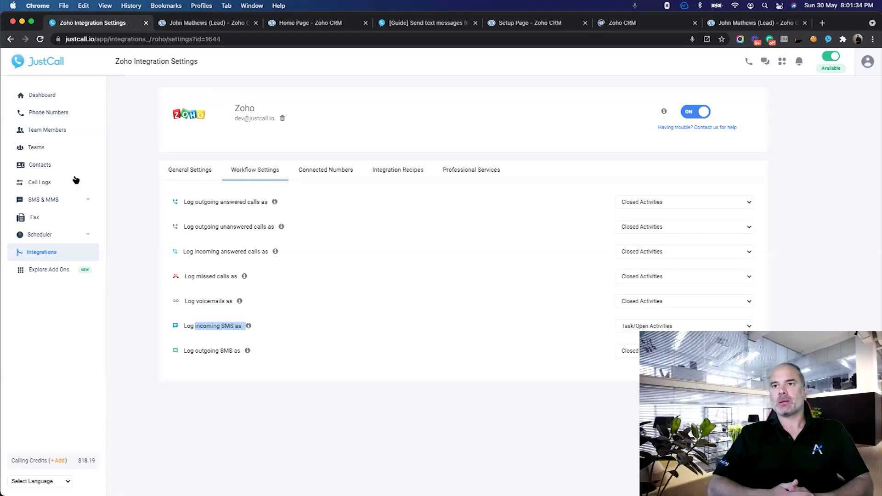
- Open JustCall's SMS & MMS inbox to see the lead's new reply "Yes"
left_click(43, 201)
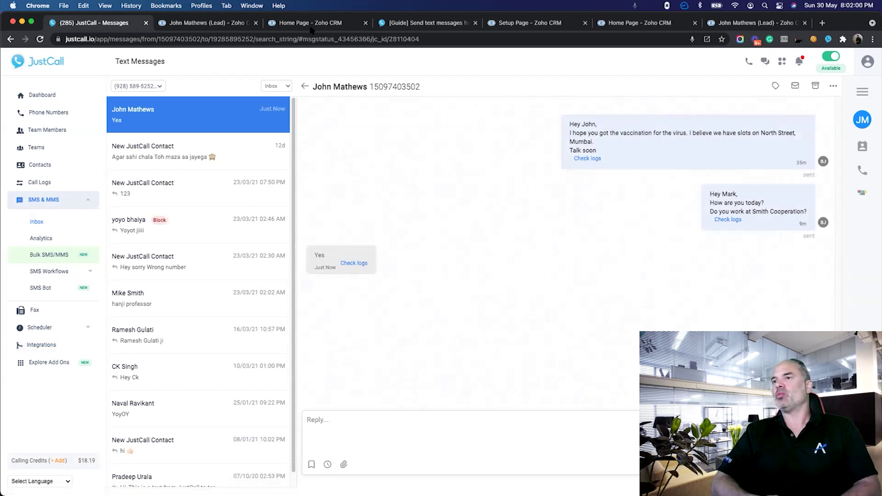
- Reload the lead's Zoho CRM record and open the new "New SMS from…" open task
left_click(218, 24)
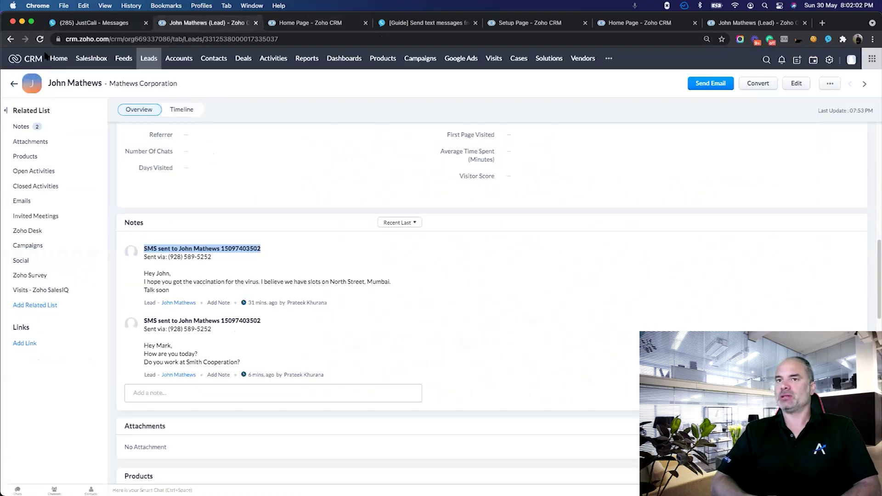
left_click(40, 40)
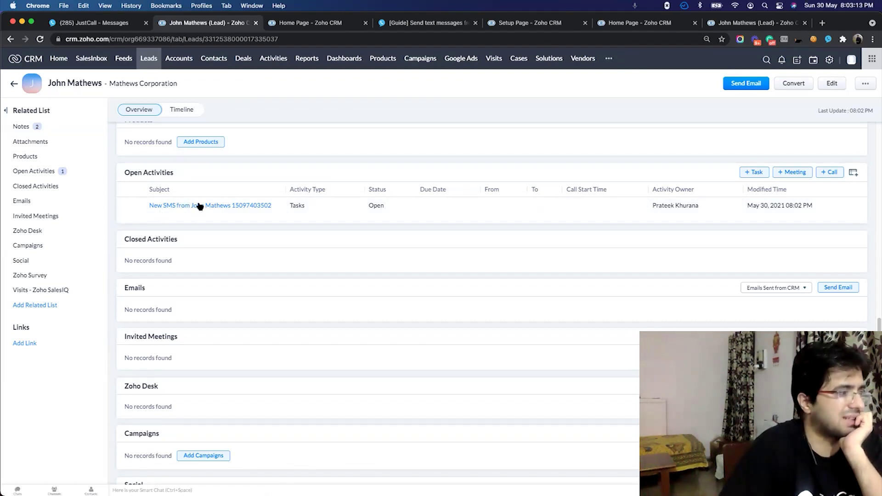
left_click(200, 206)
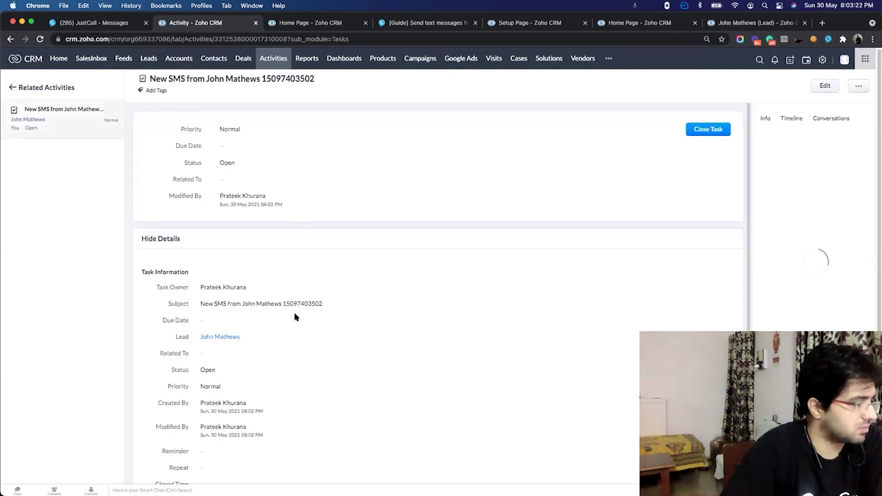
- Highlight the reply "Yes" and sender number in the task description, then go to the workflow rule
scroll(296, 317, "down", 1)
scroll(268, 324, "down", 8)
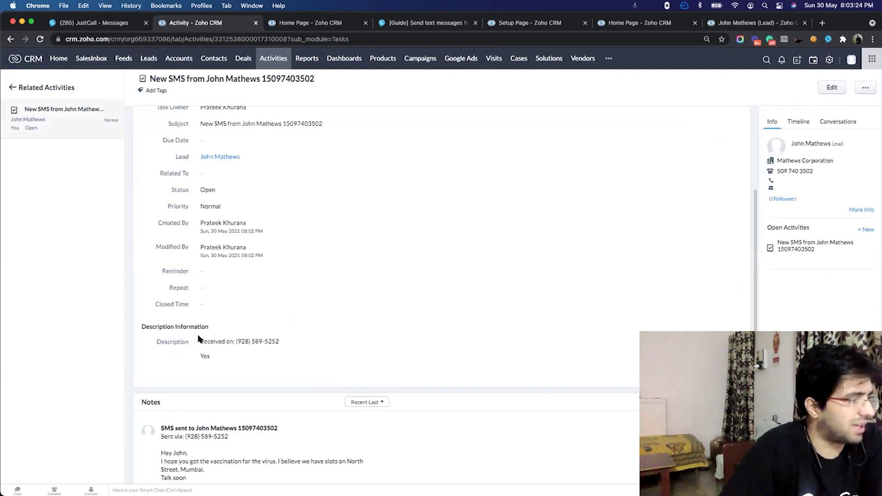
scroll(201, 333, "down", 1)
left_click_drag(198, 340, 210, 344)
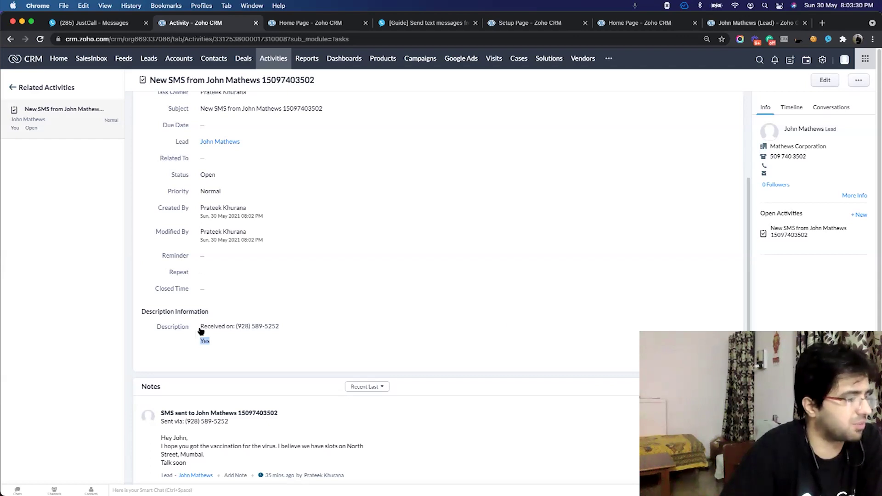
left_click_drag(237, 328, 283, 331)
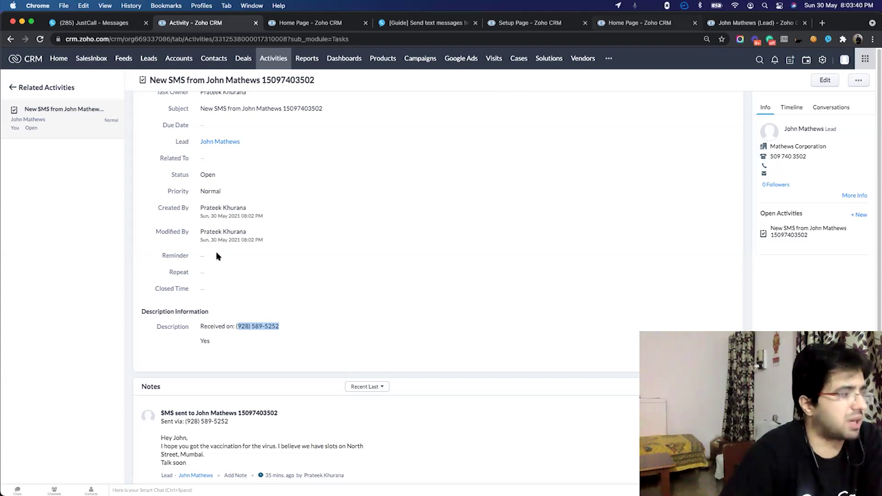
key("super+5")
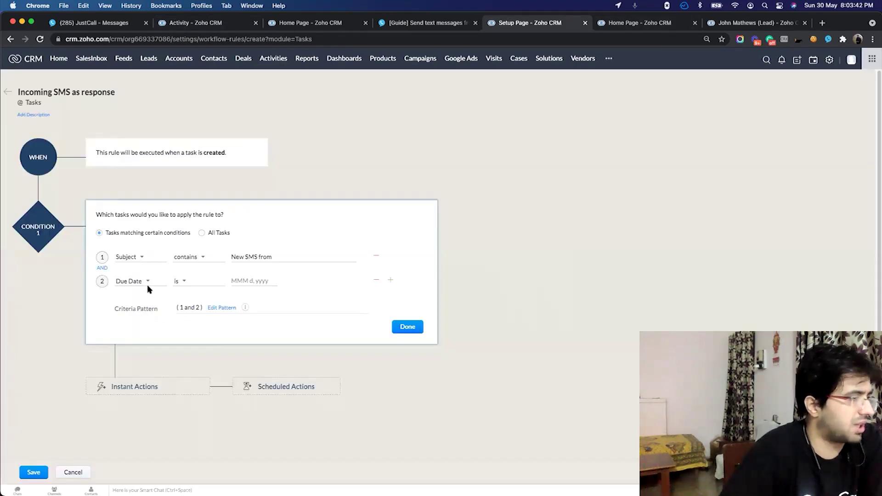
- Browse the second condition's field choices, leaving it set to Due Date
left_click(130, 282)
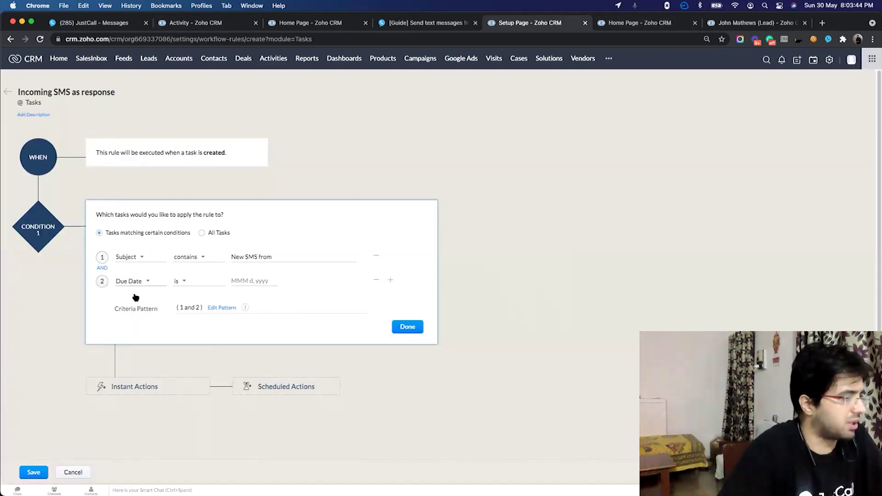
left_click(139, 284)
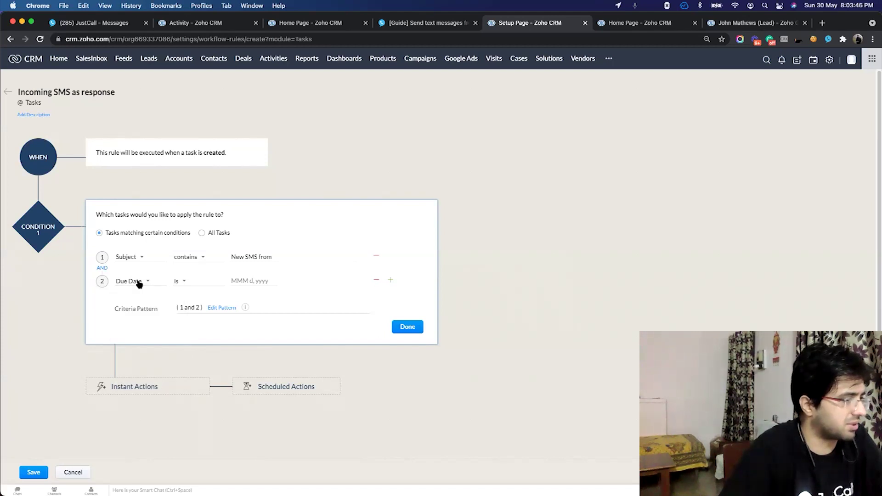
left_click(139, 283)
type("De")
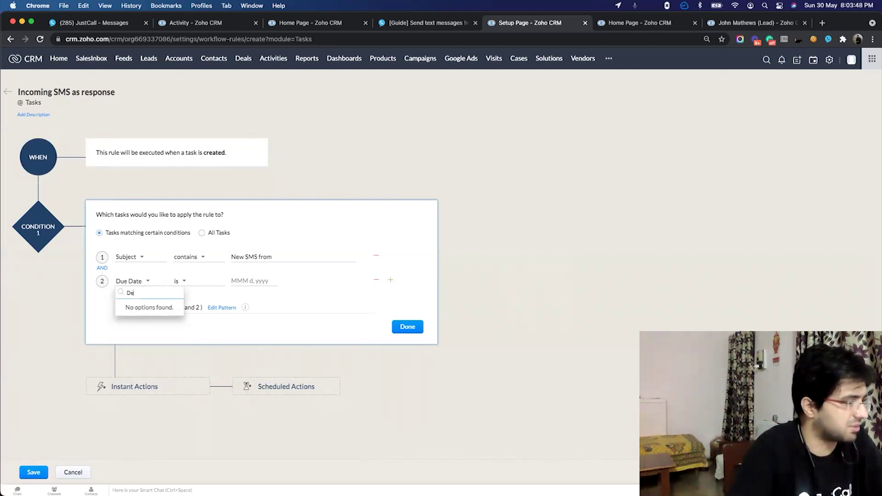
key("BackSpace")
key("BackSpace")
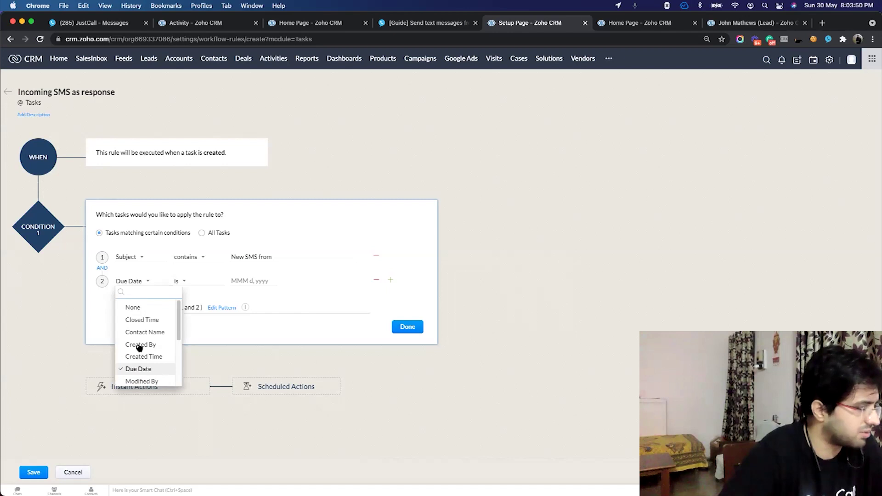
scroll(139, 347, "down", 3)
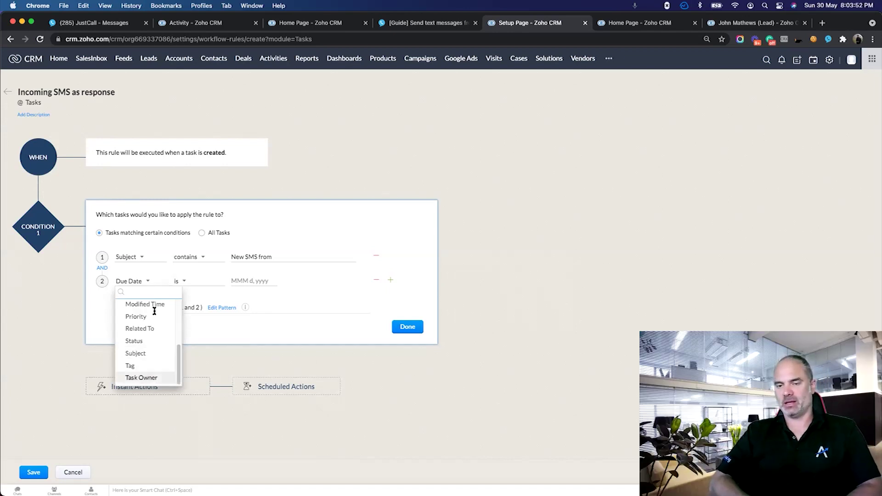
left_click(185, 297)
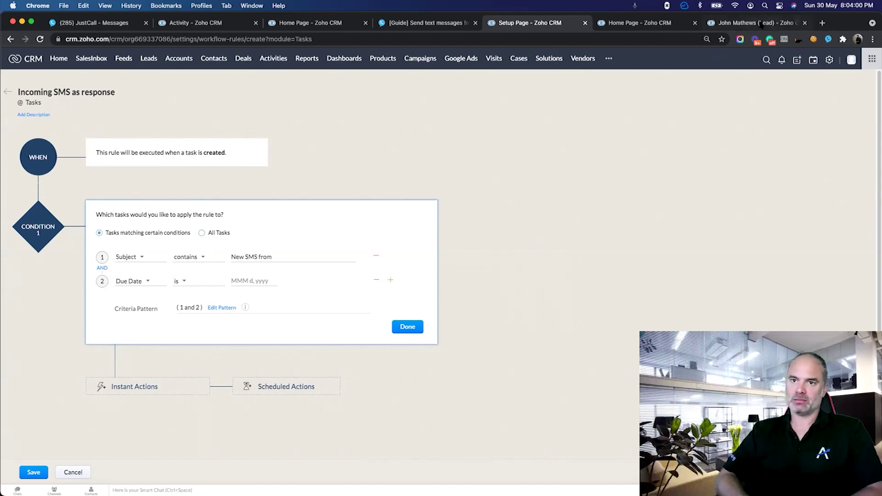
- Look over the lead record, SMS task and CRM home tabs before returning to the rule editor
left_click(761, 24)
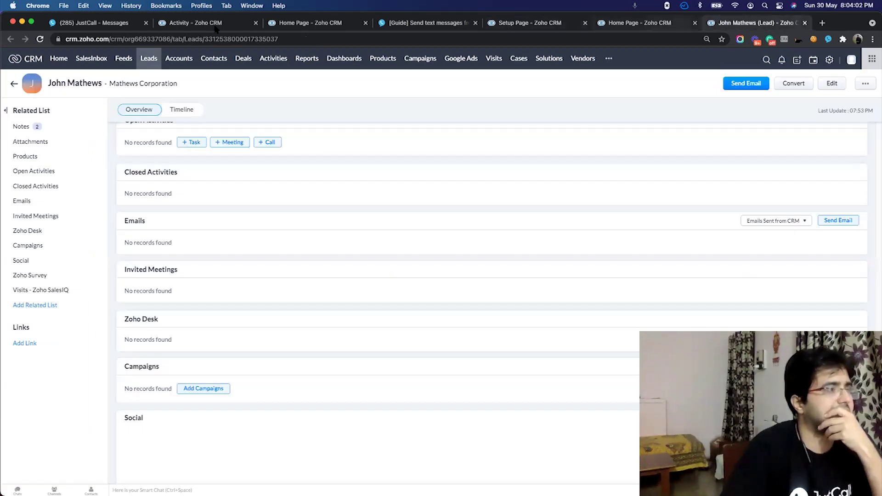
left_click(214, 27)
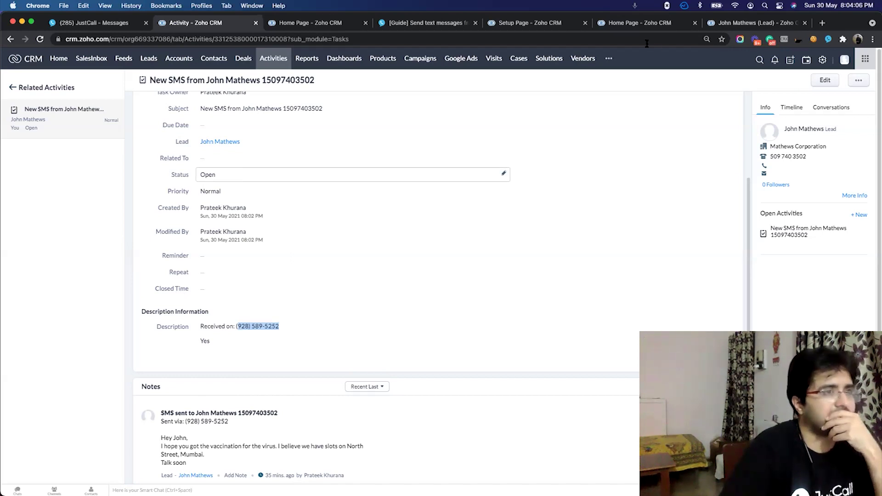
left_click(651, 28)
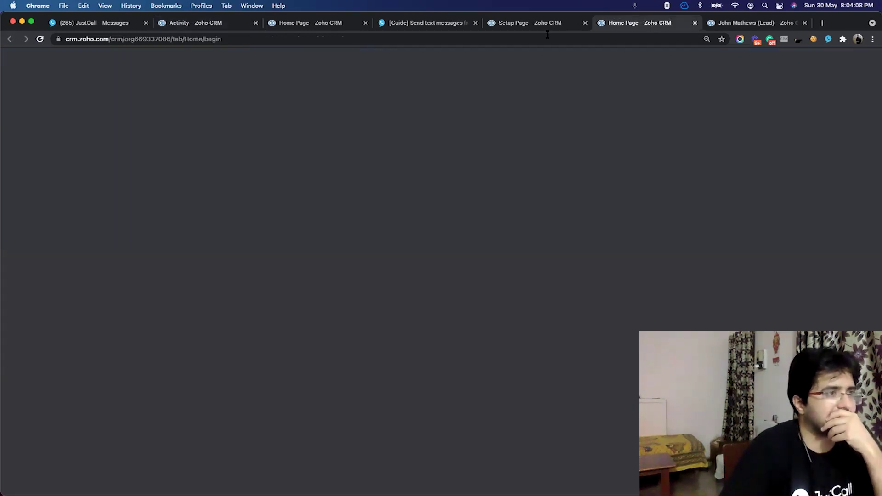
key("ctrl+shift+Tab")
- Move the second condition's field choice toward Related To, then revisit the SMS task record
left_click(148, 282)
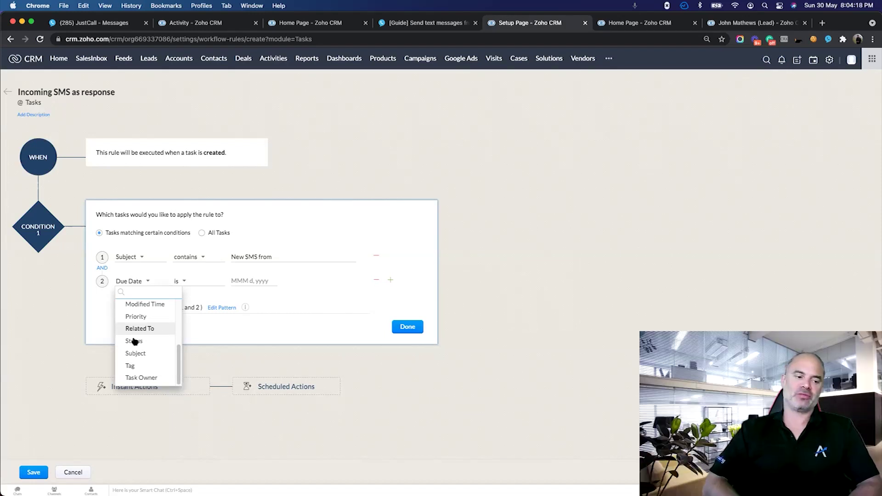
scroll(135, 341, "up", 5)
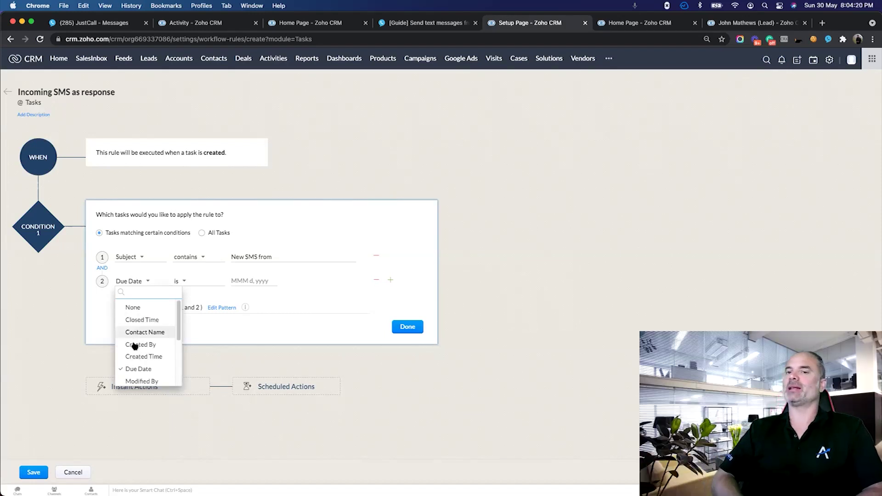
scroll(135, 345, "down", 5)
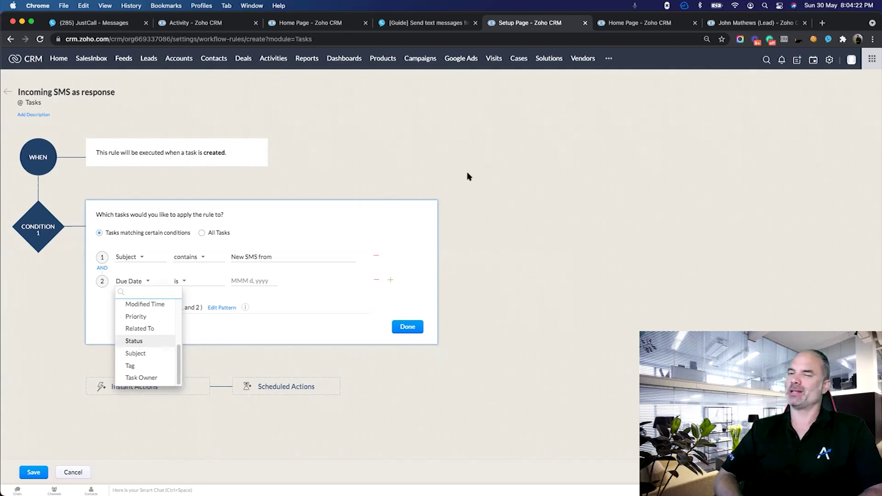
key("Up")
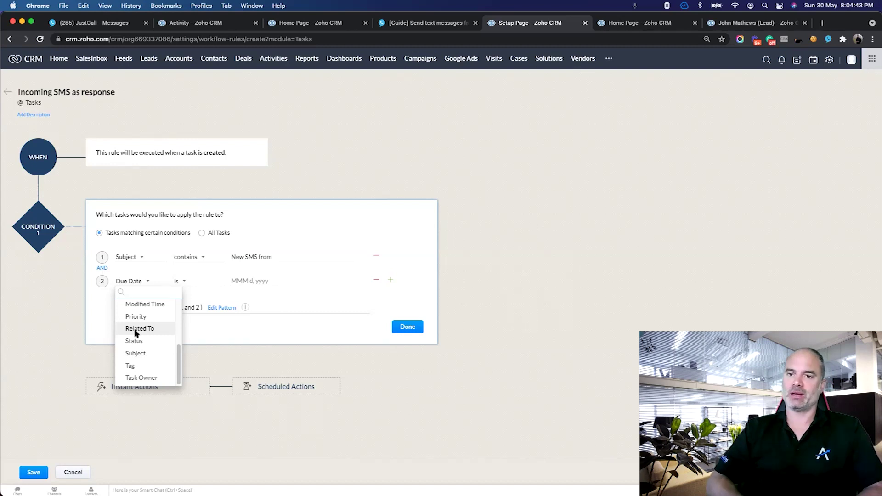
left_click(228, 24)
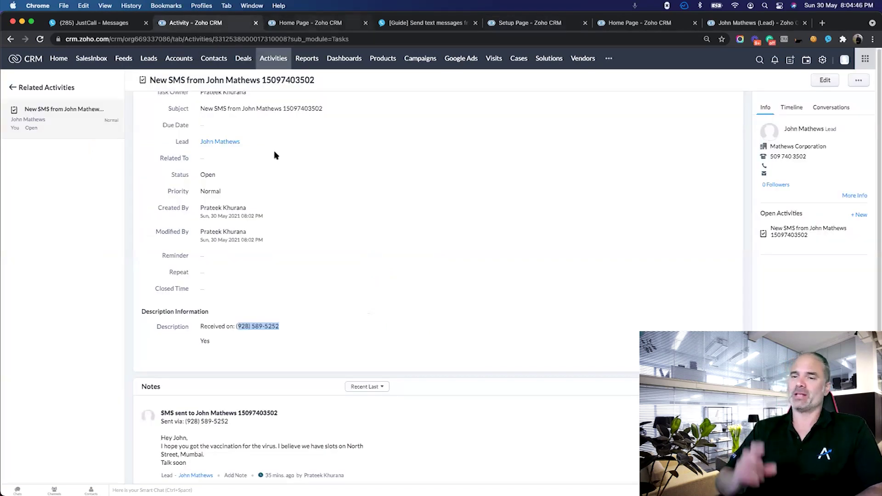